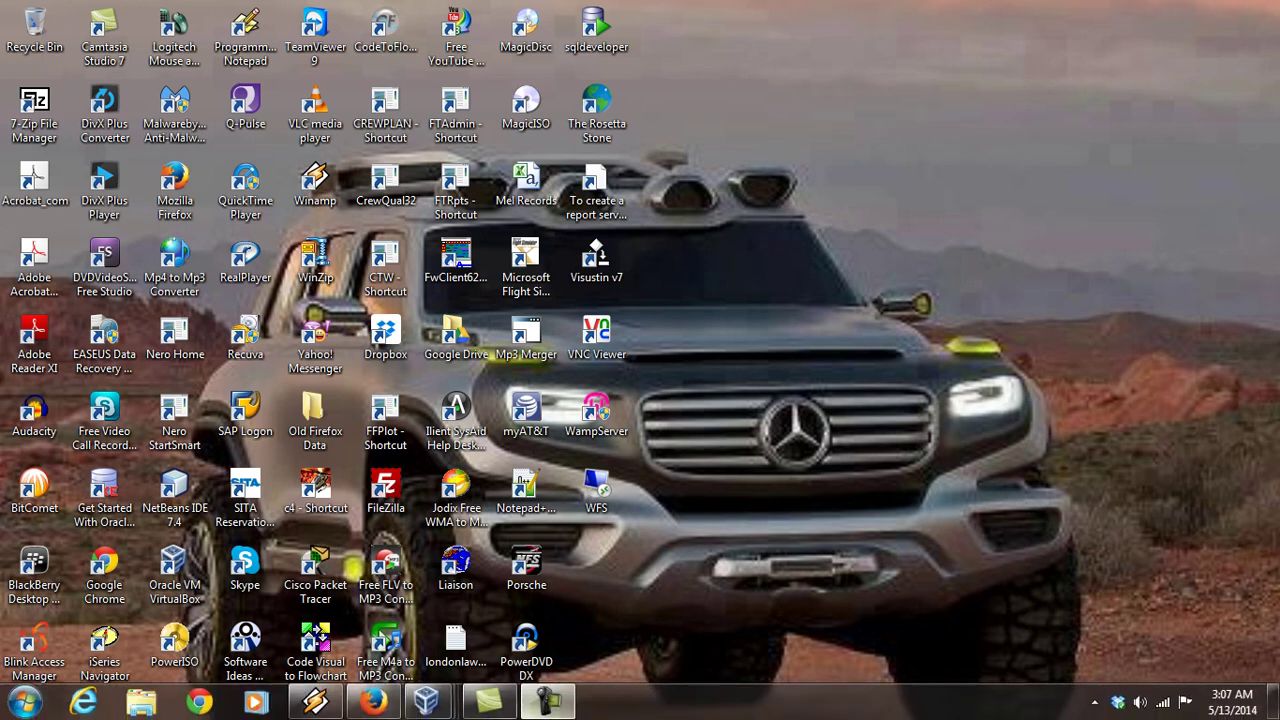
Bring the running Server2008 VM window to the front from the VirtualBox taskbar previews
{"action": "mouse_move", "coordinate": [430, 702]}
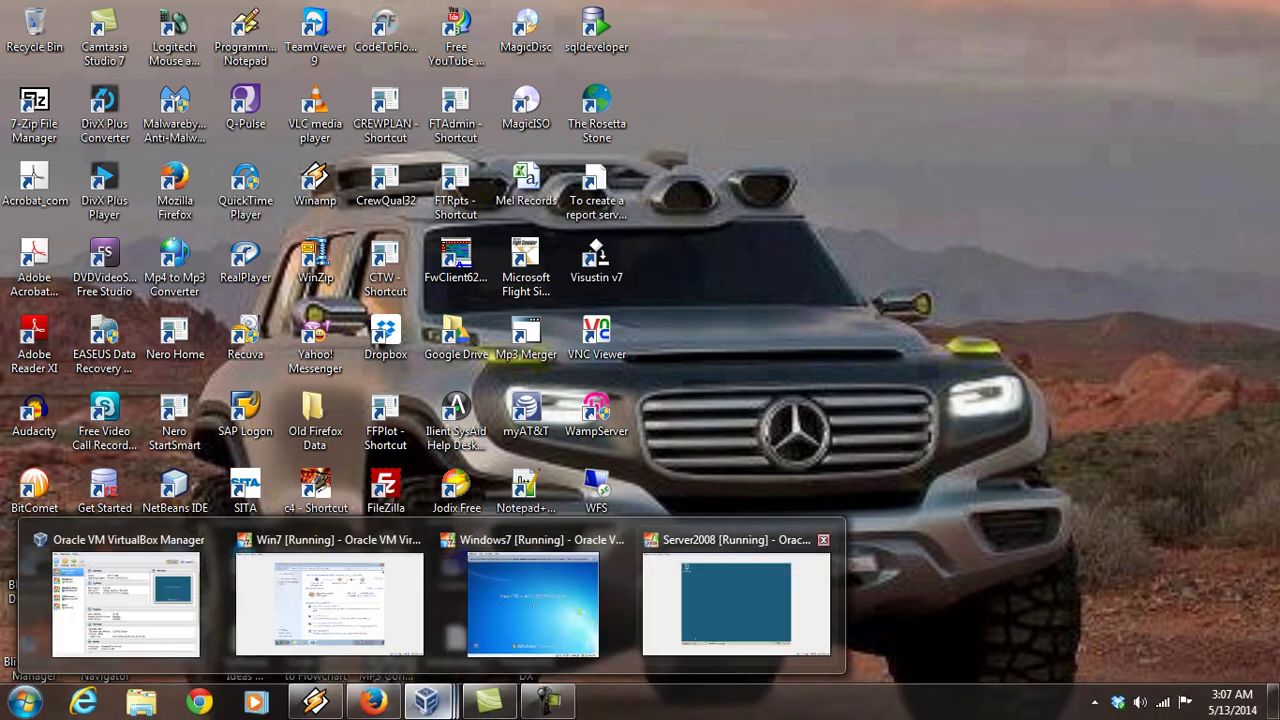
{"action": "left_click", "coordinate": [736, 600]}
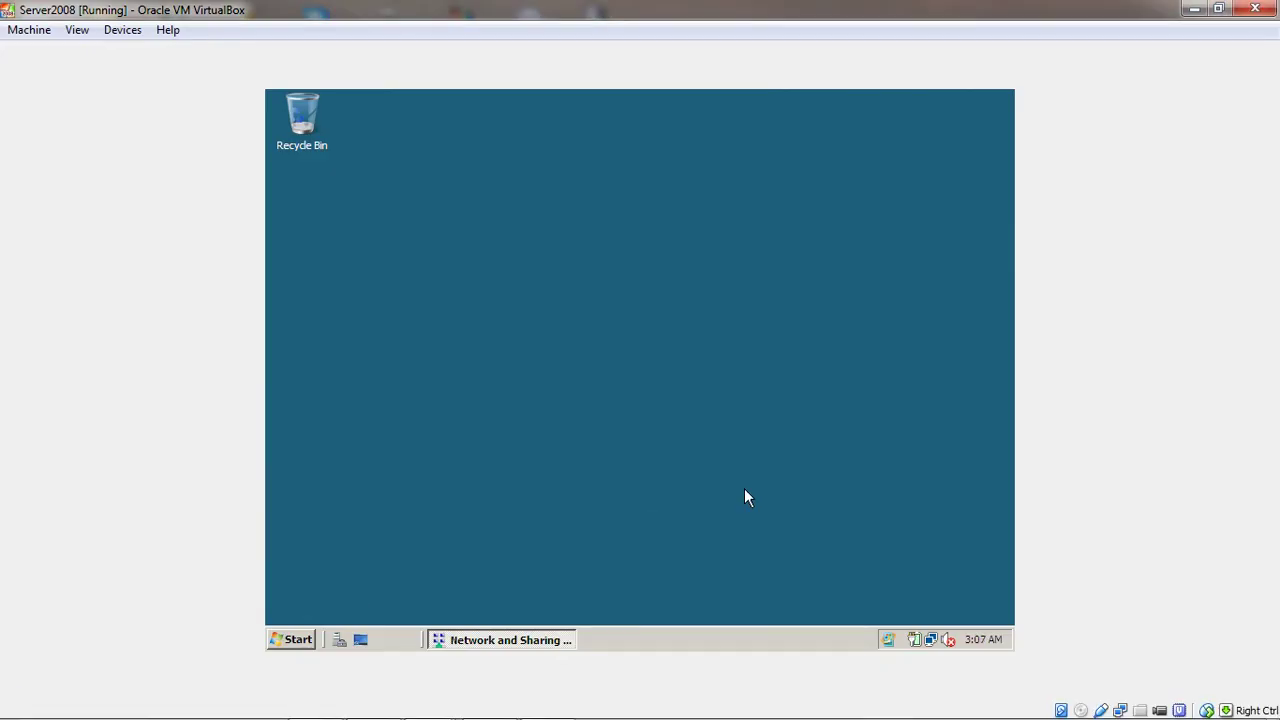
Launch Active Directory Users and Computers from the server's Start menu Administrative Tools
{"action": "left_click", "coordinate": [290, 640]}
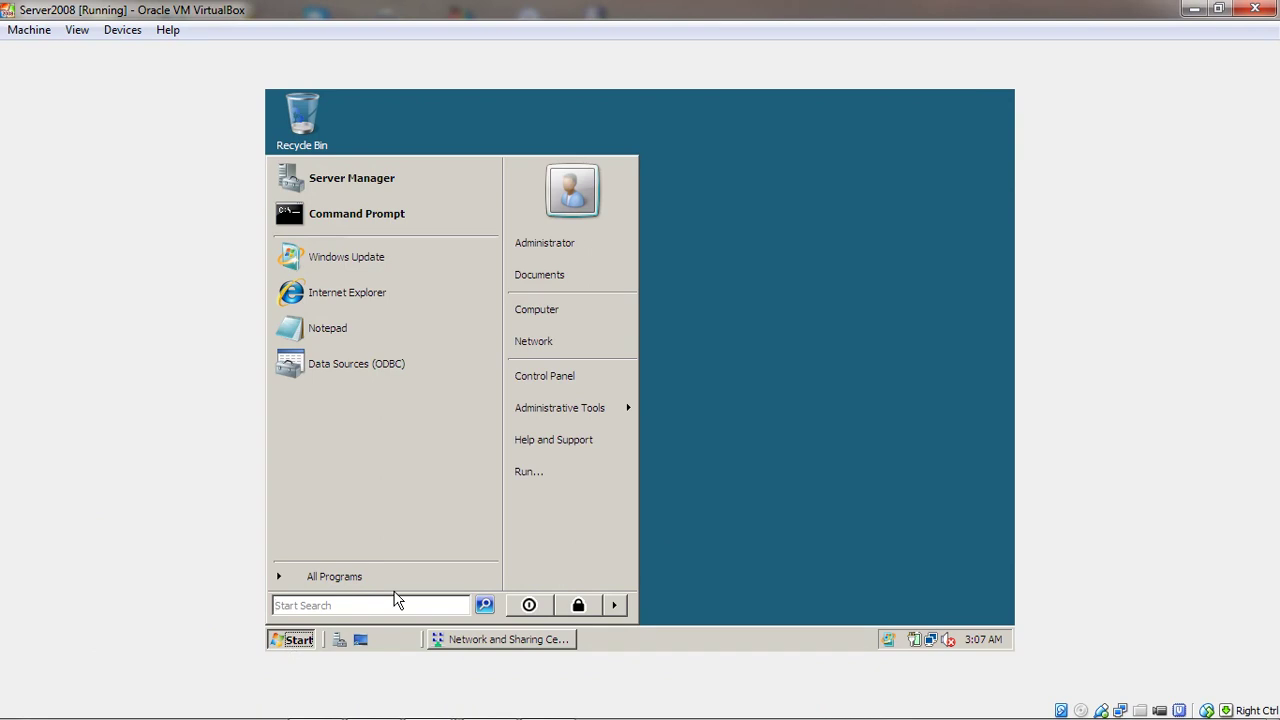
{"action": "mouse_move", "coordinate": [593, 412]}
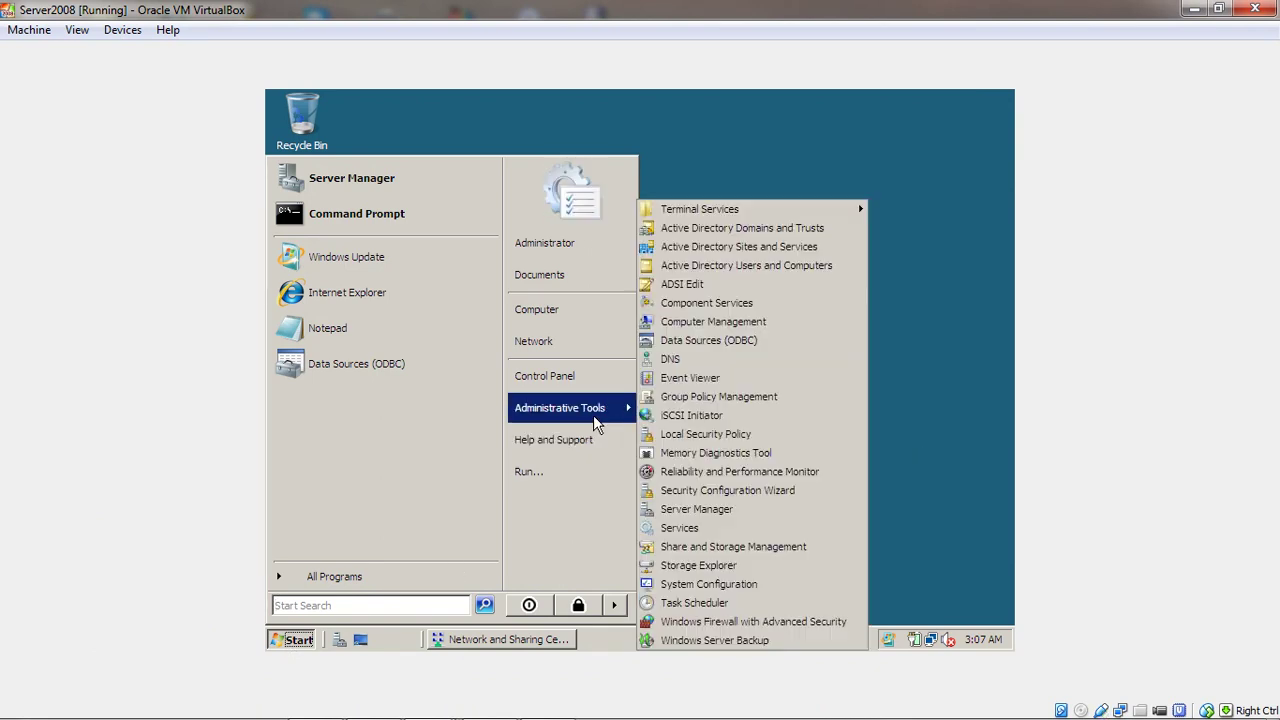
{"action": "left_click", "coordinate": [738, 266]}
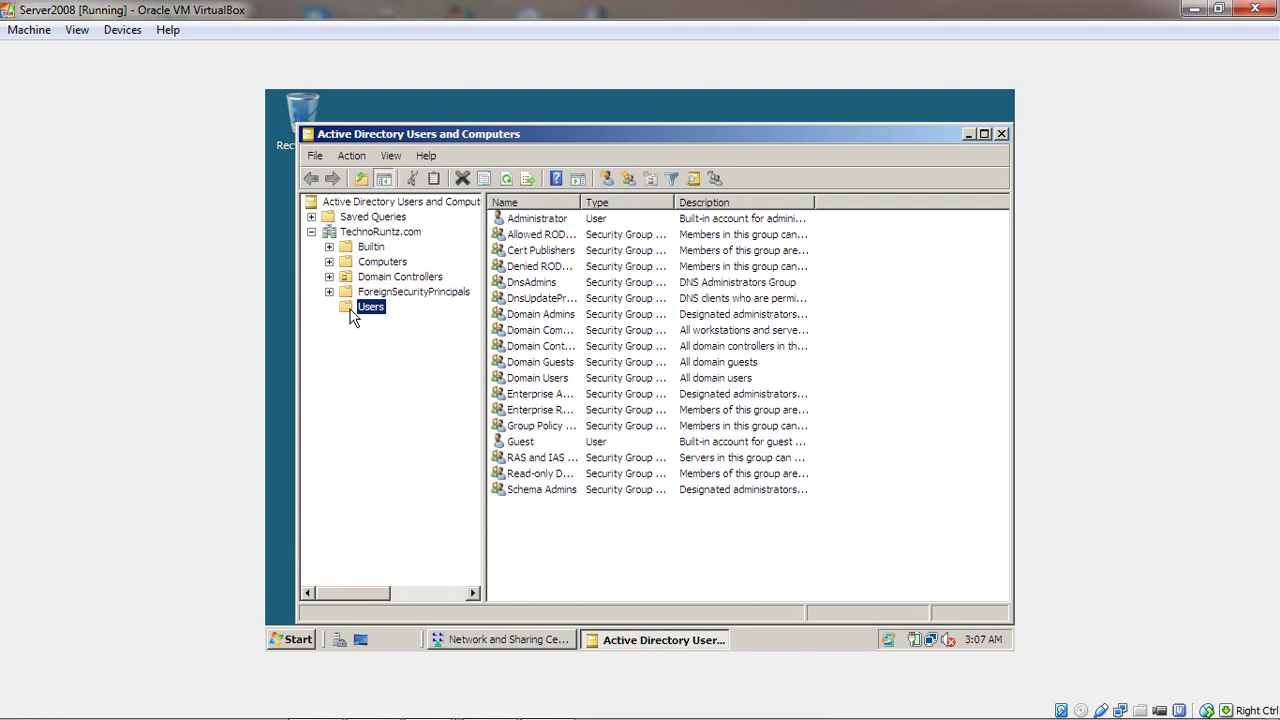
Start a new user account from the Users container's New > User menu
{"action": "right_click", "coordinate": [351, 315]}
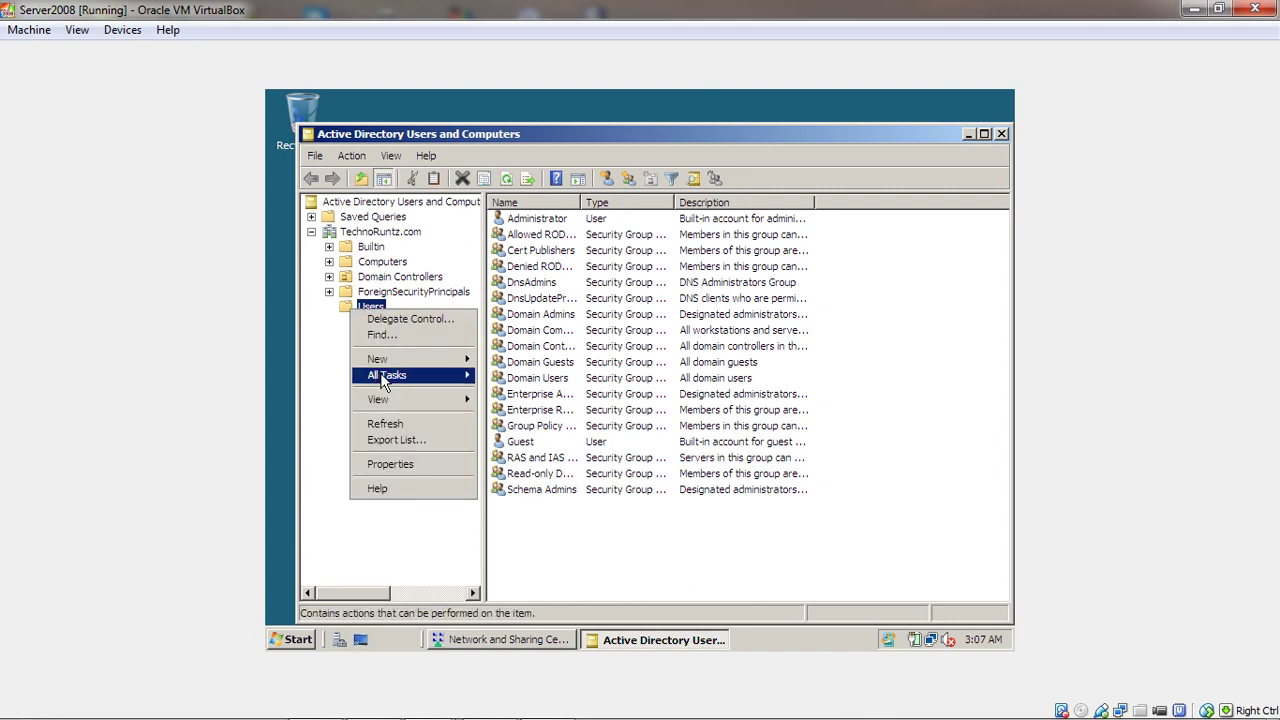
{"action": "mouse_move", "coordinate": [406, 358]}
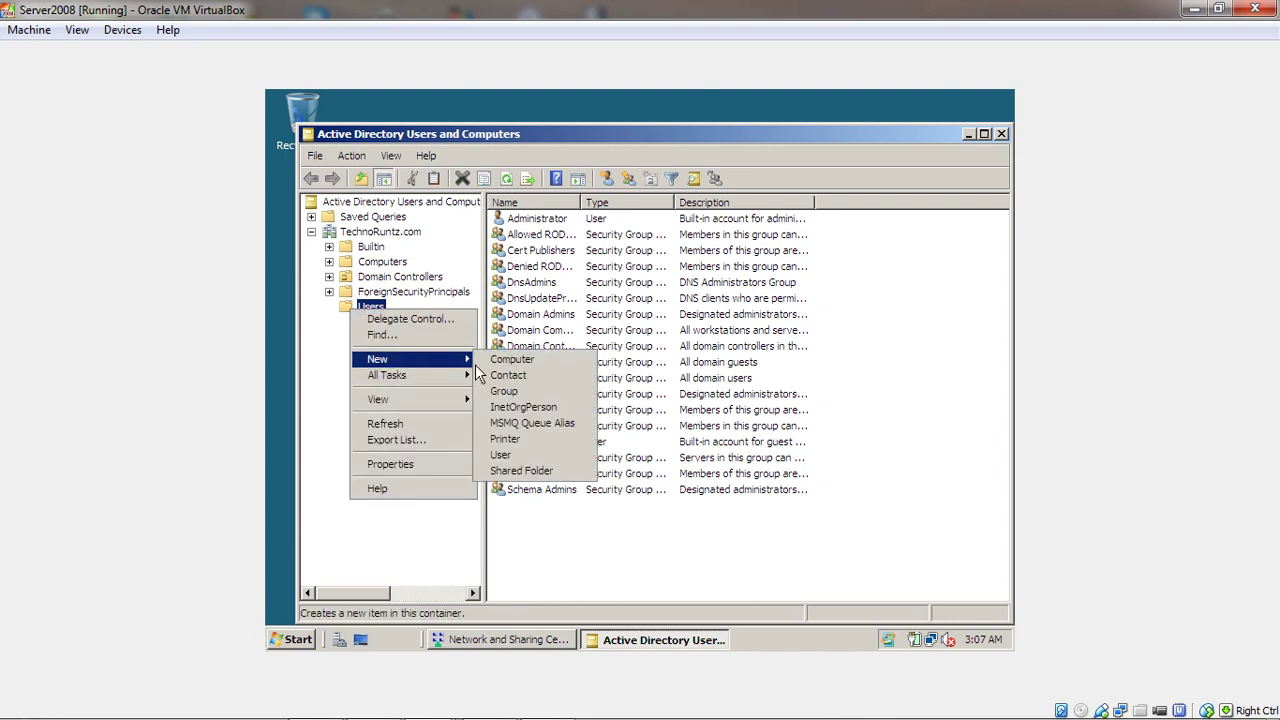
{"action": "left_click", "coordinate": [504, 457]}
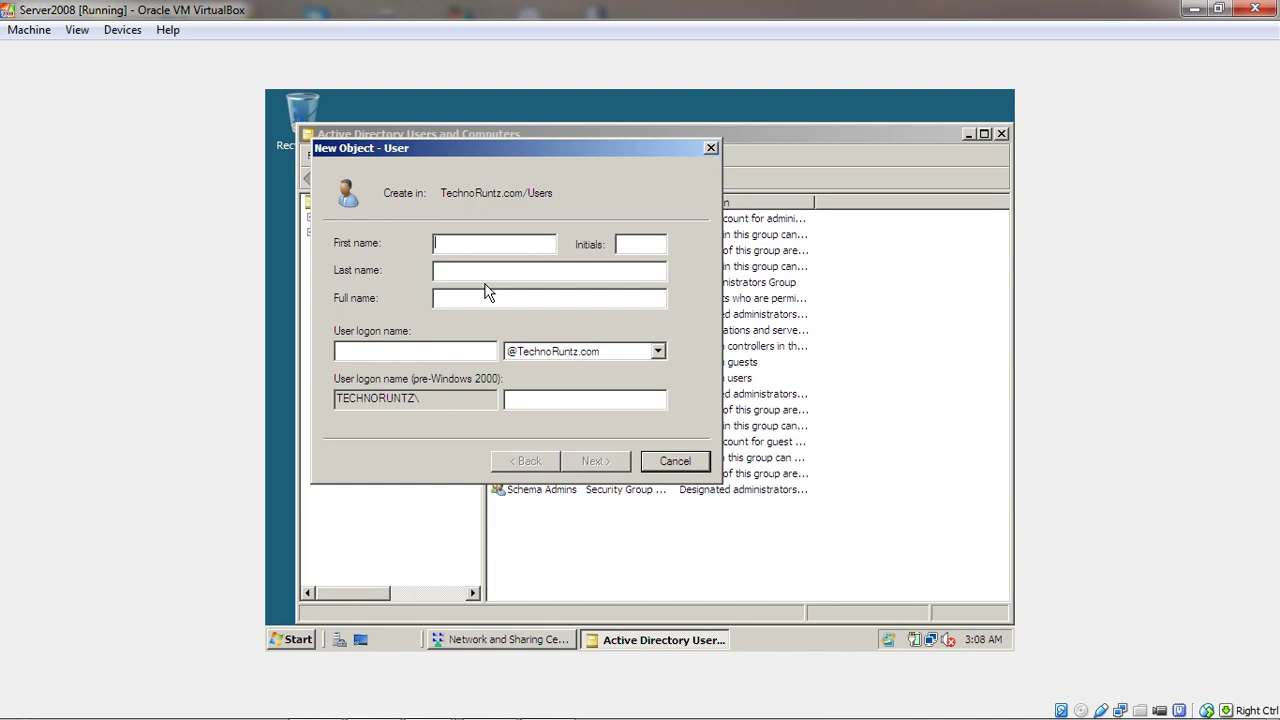
{"action": "key", "text": "Tab"}
{"action": "key", "text": "Tab"}
{"action": "key", "text": "Tab"}
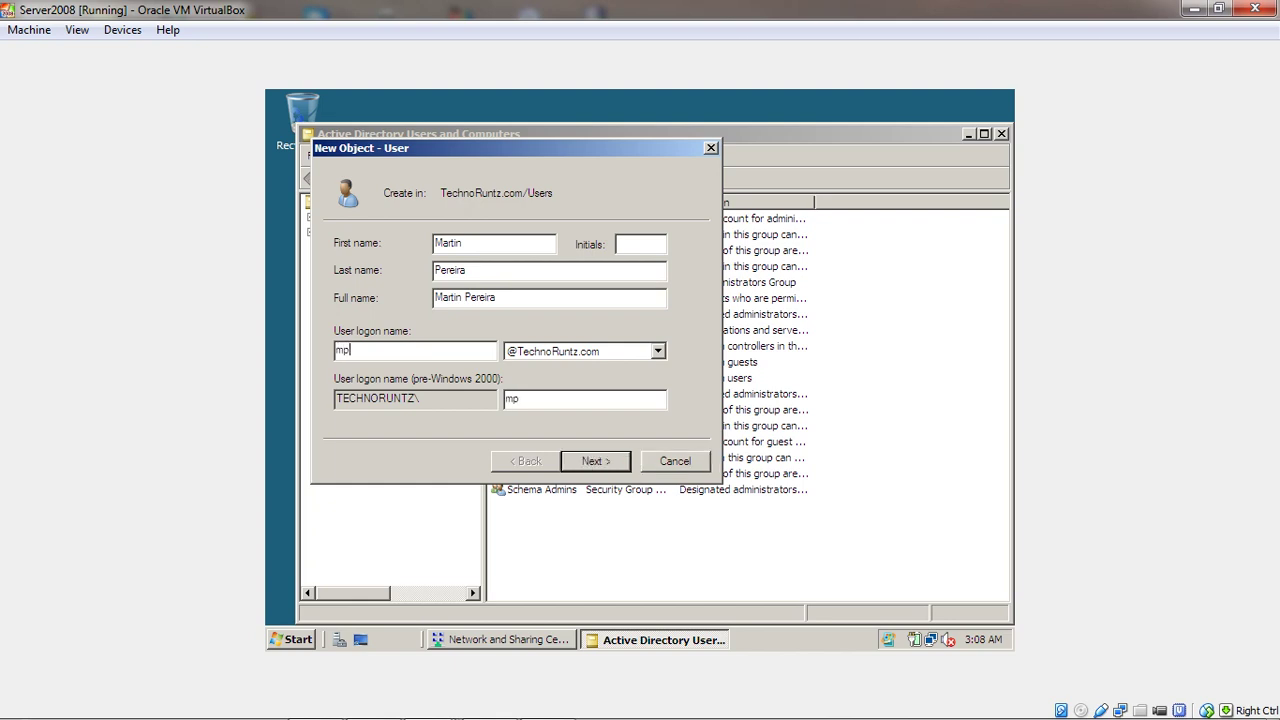
{"action": "left_click", "coordinate": [604, 357]}
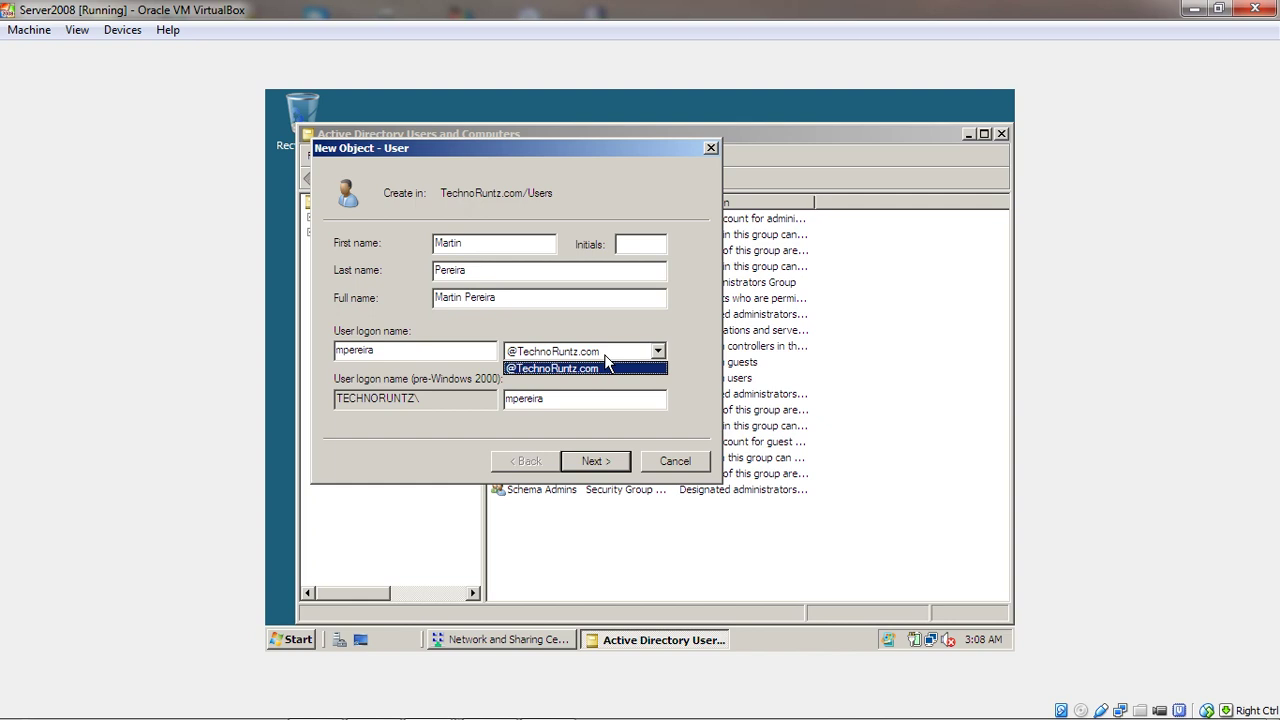
{"action": "left_click", "coordinate": [609, 352]}
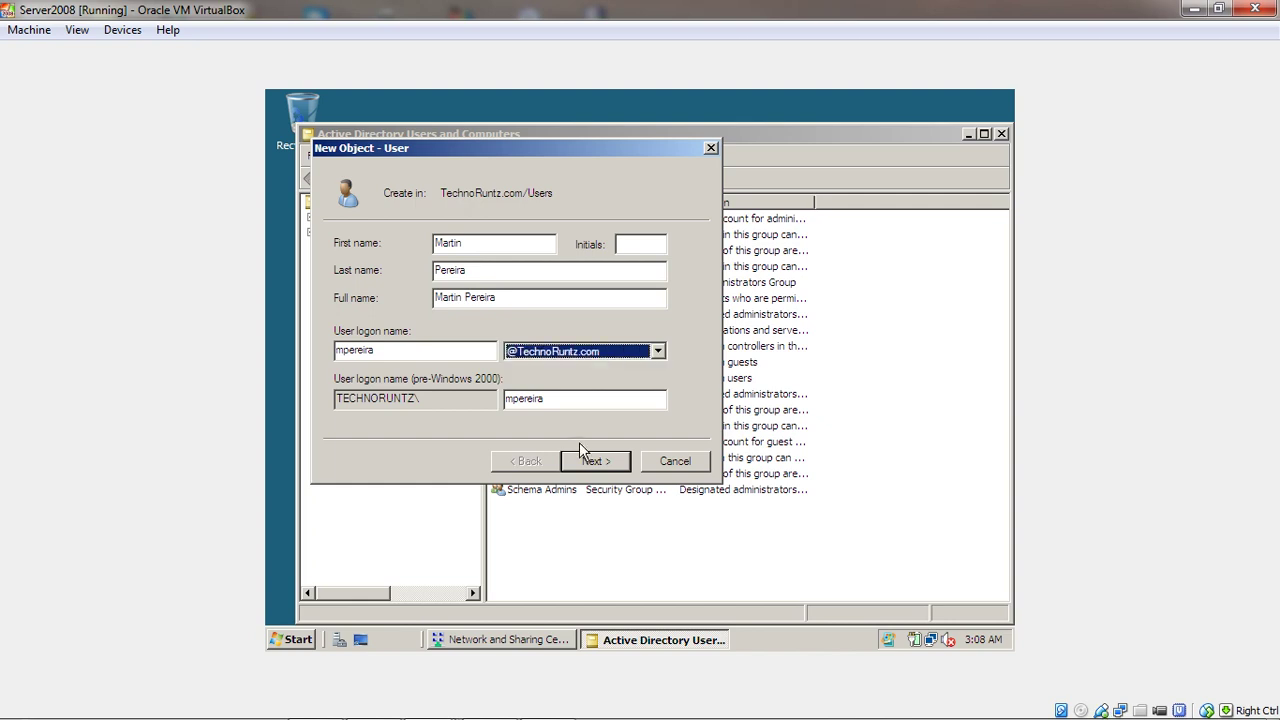
{"action": "left_click", "coordinate": [598, 463]}
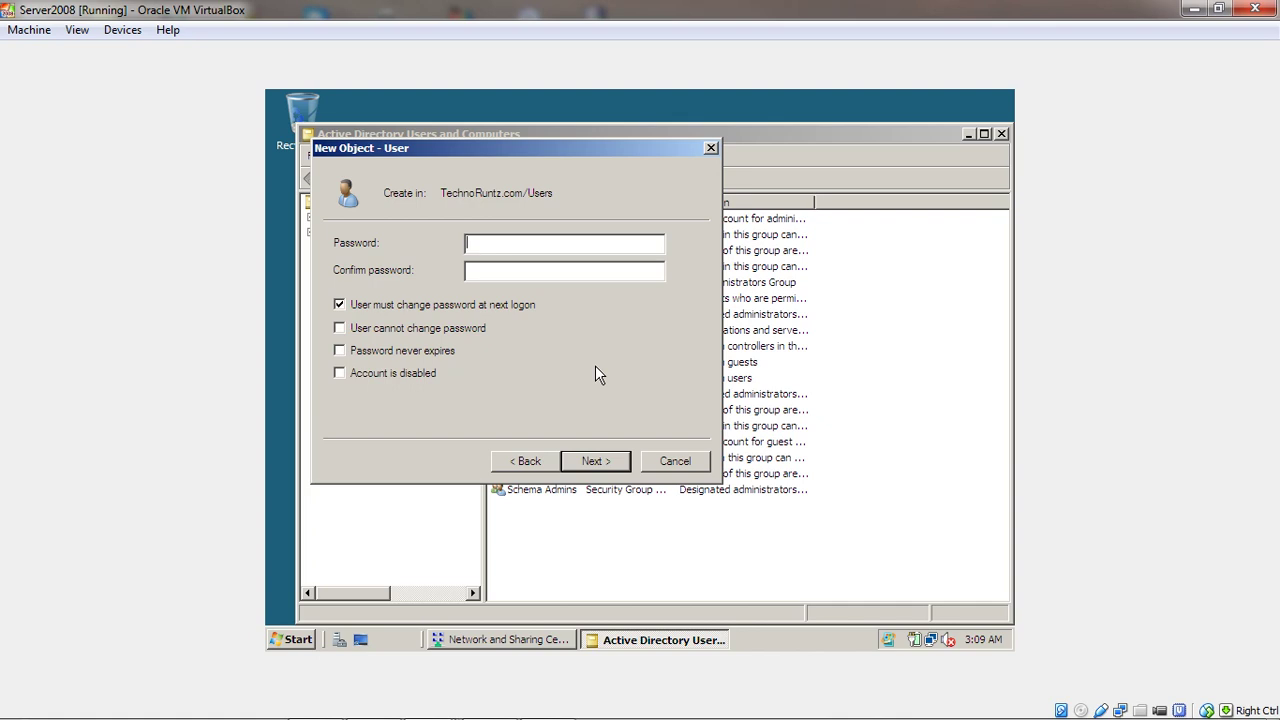
Set and confirm the new user's password, then finish creating the account
{"action": "left_click", "coordinate": [477, 244]}
{"action": "type", "text": "••••••••"}
{"action": "key", "text": "Tab"}
{"action": "type", "text": "••••••••"}
{"action": "left_click", "coordinate": [590, 465]}
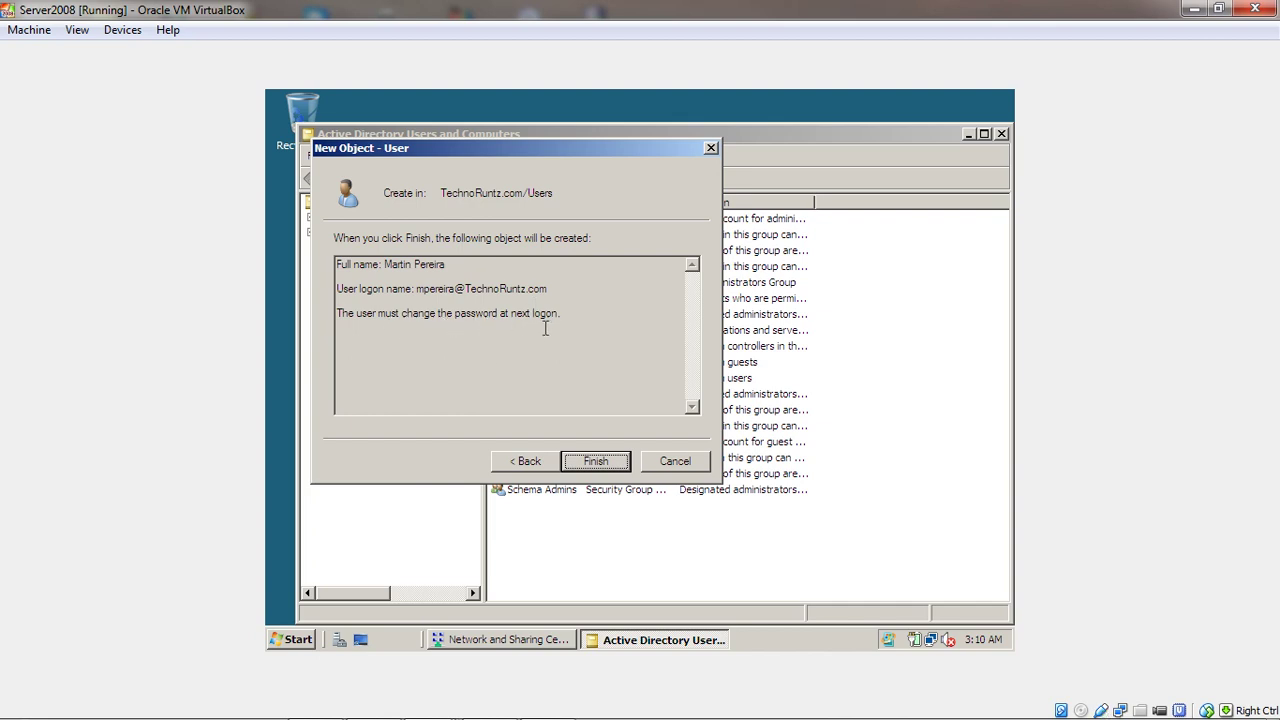
{"action": "left_click", "coordinate": [595, 462]}
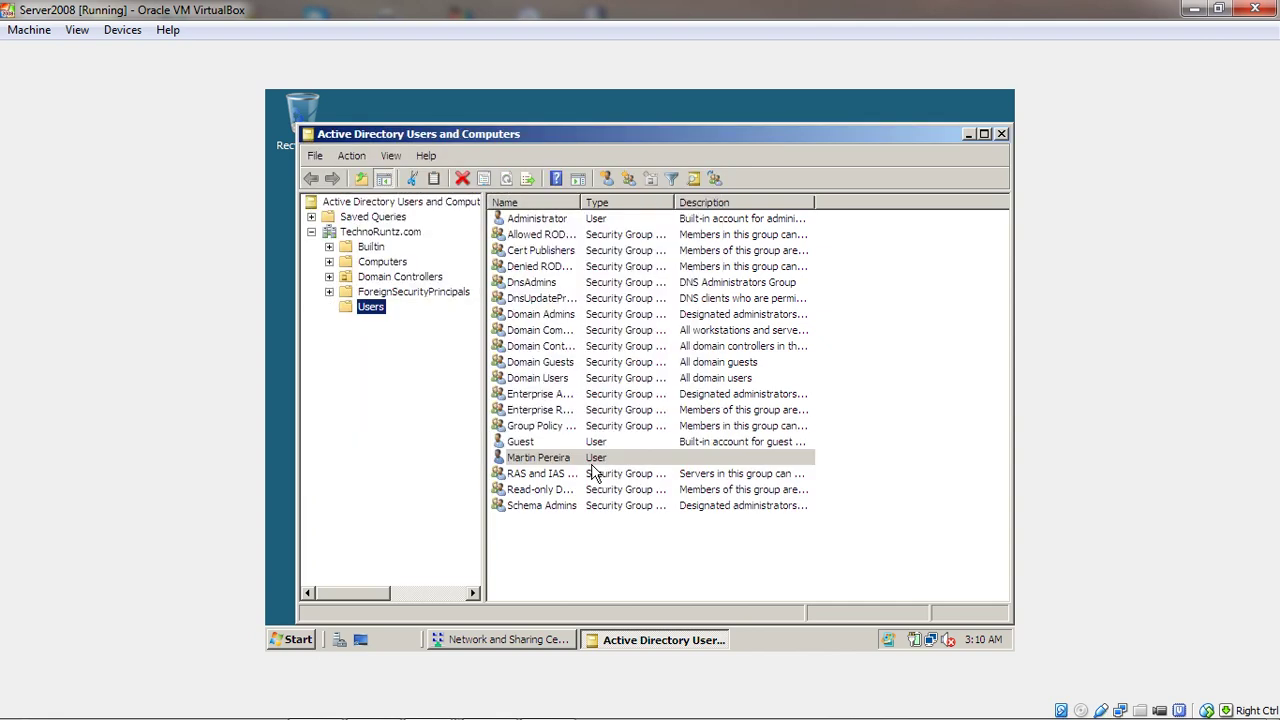
Start a second user in Users, entering the person's name and logon name
{"action": "right_click", "coordinate": [368, 314]}
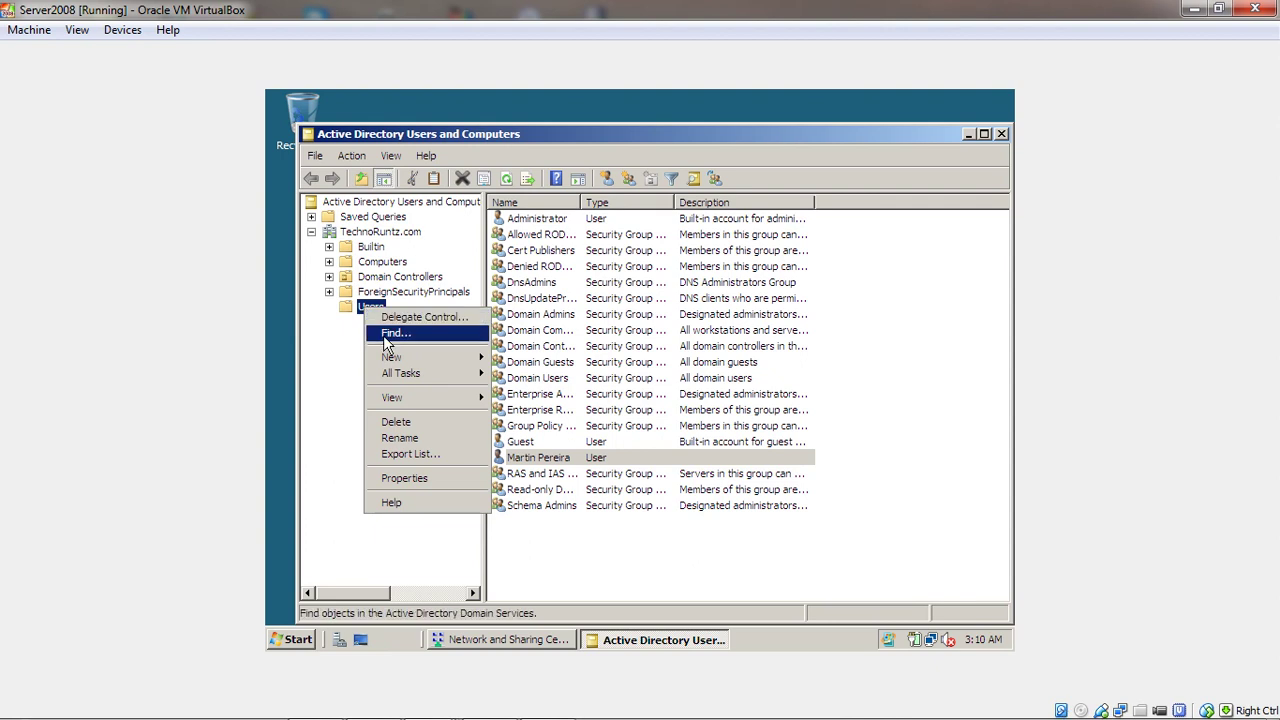
{"action": "mouse_move", "coordinate": [395, 360]}
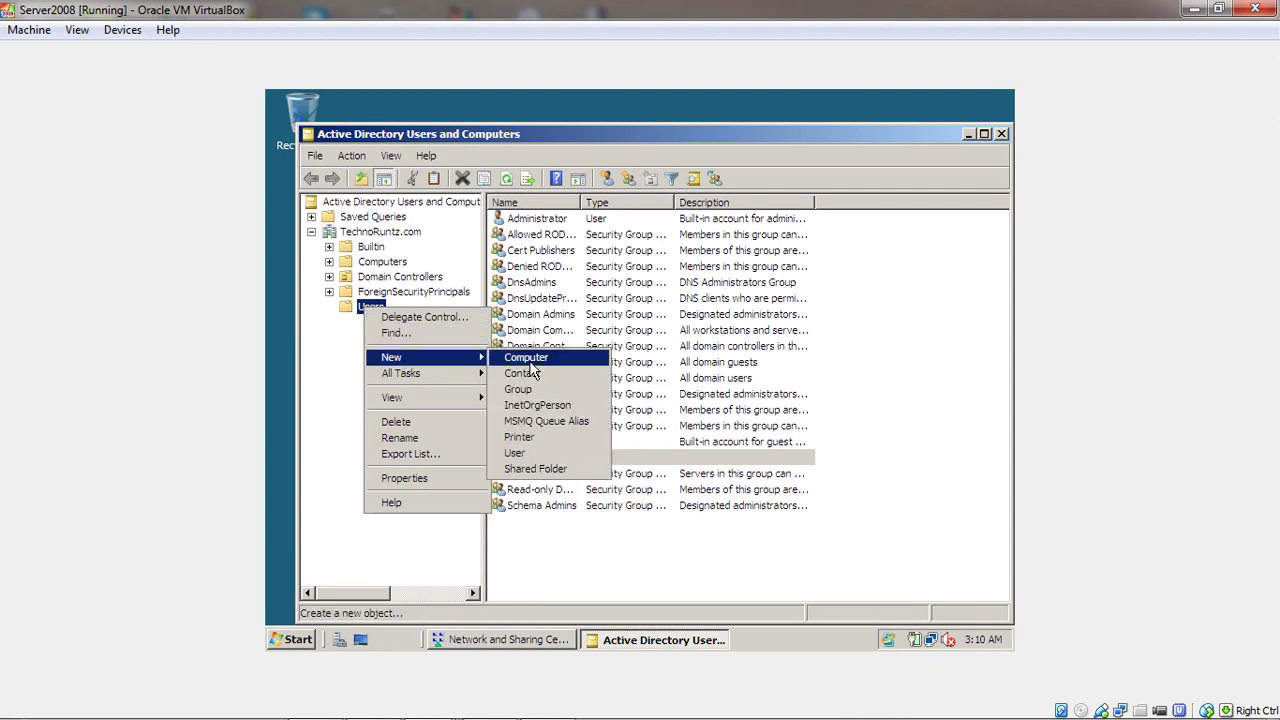
{"action": "left_click", "coordinate": [522, 455]}
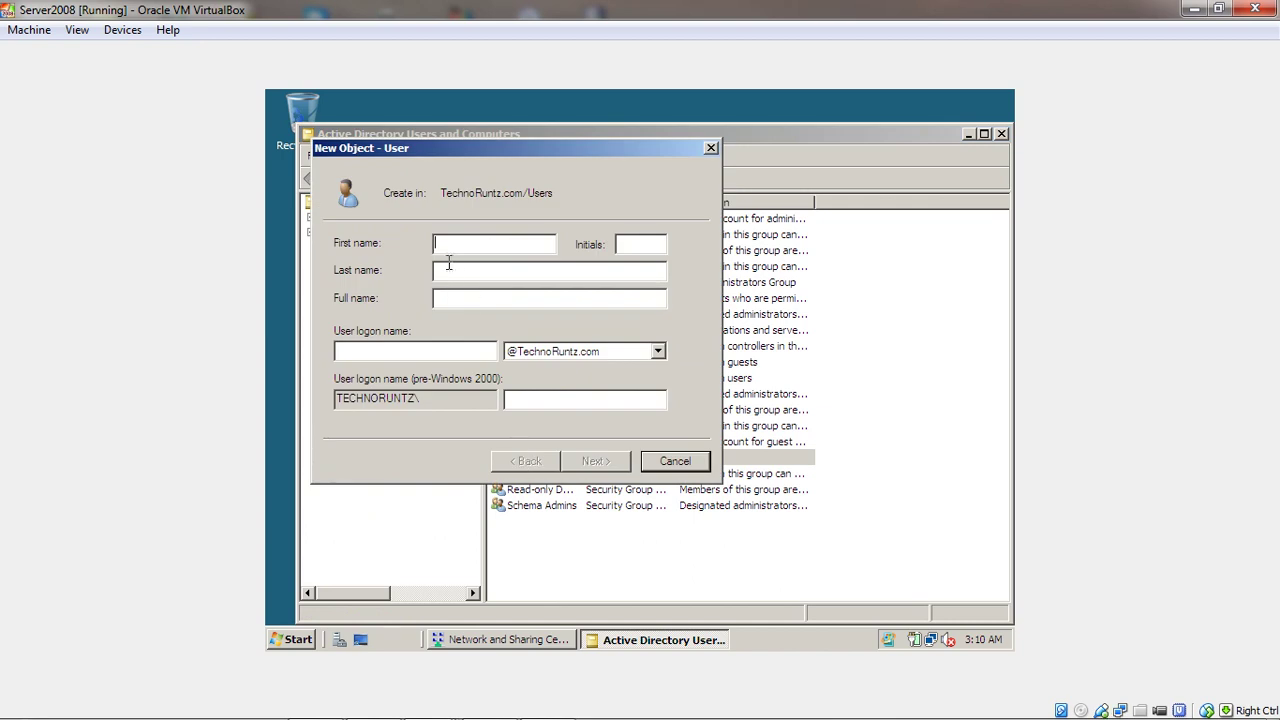
{"action": "type", "text": "John "}
{"action": "type", "text": "Doe"}
{"action": "key", "text": "Tab"}
{"action": "key", "text": "Tab"}
{"action": "type", "text": "jdoe"}
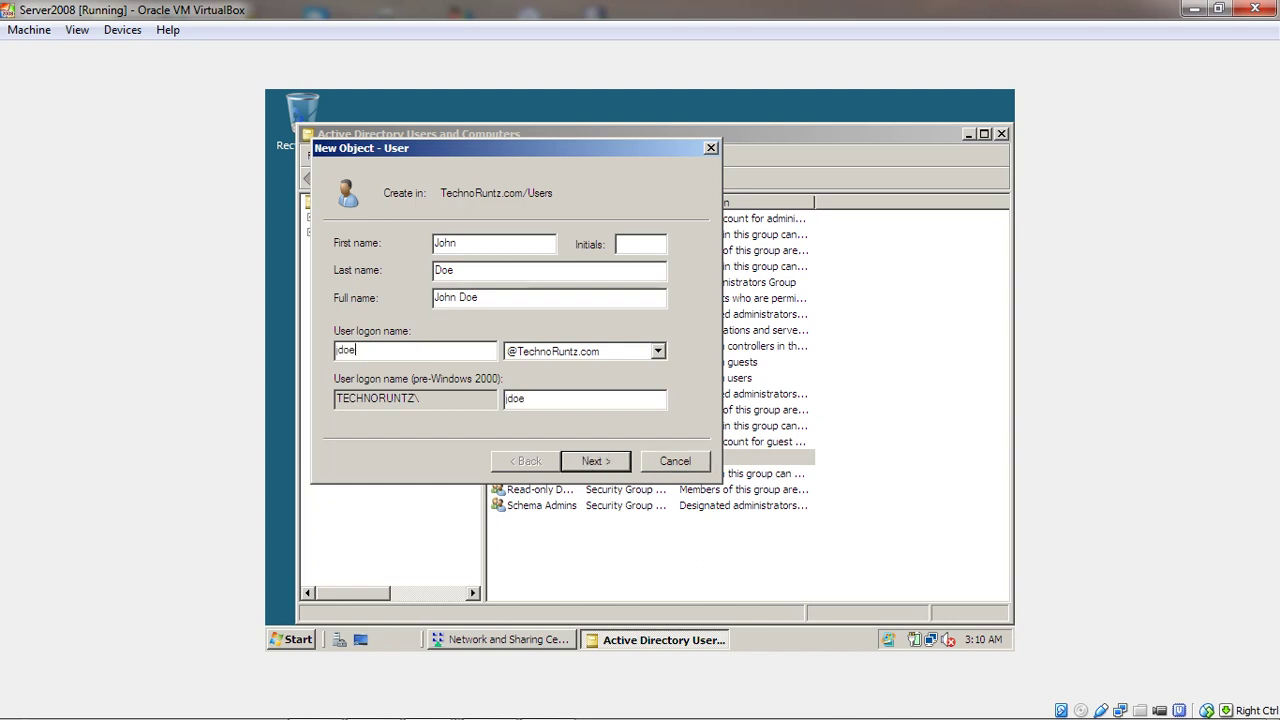
{"action": "left_click", "coordinate": [618, 462]}
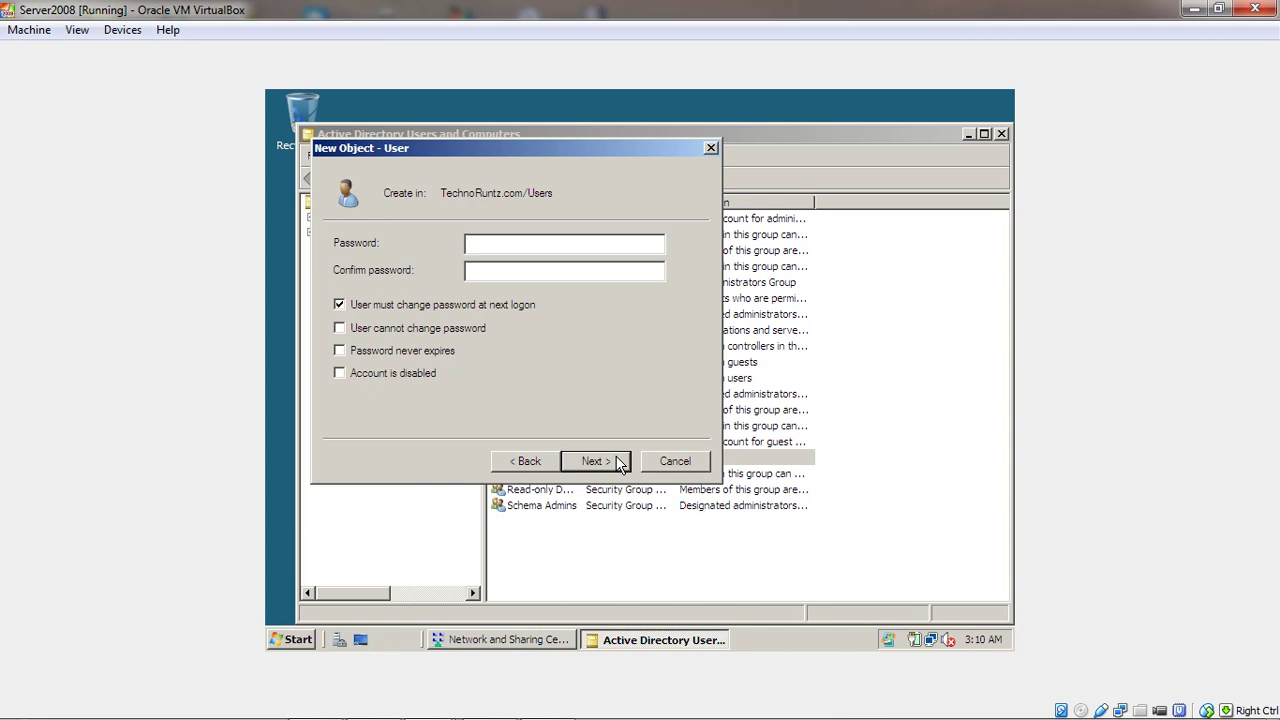
Enter and confirm the second user's password and complete the wizard
{"action": "type", "text": "P@ssw0rd"}
{"action": "key", "text": "Tab"}
{"action": "type", "text": "Pa$$w0rd"}
{"action": "left_click", "coordinate": [596, 463]}
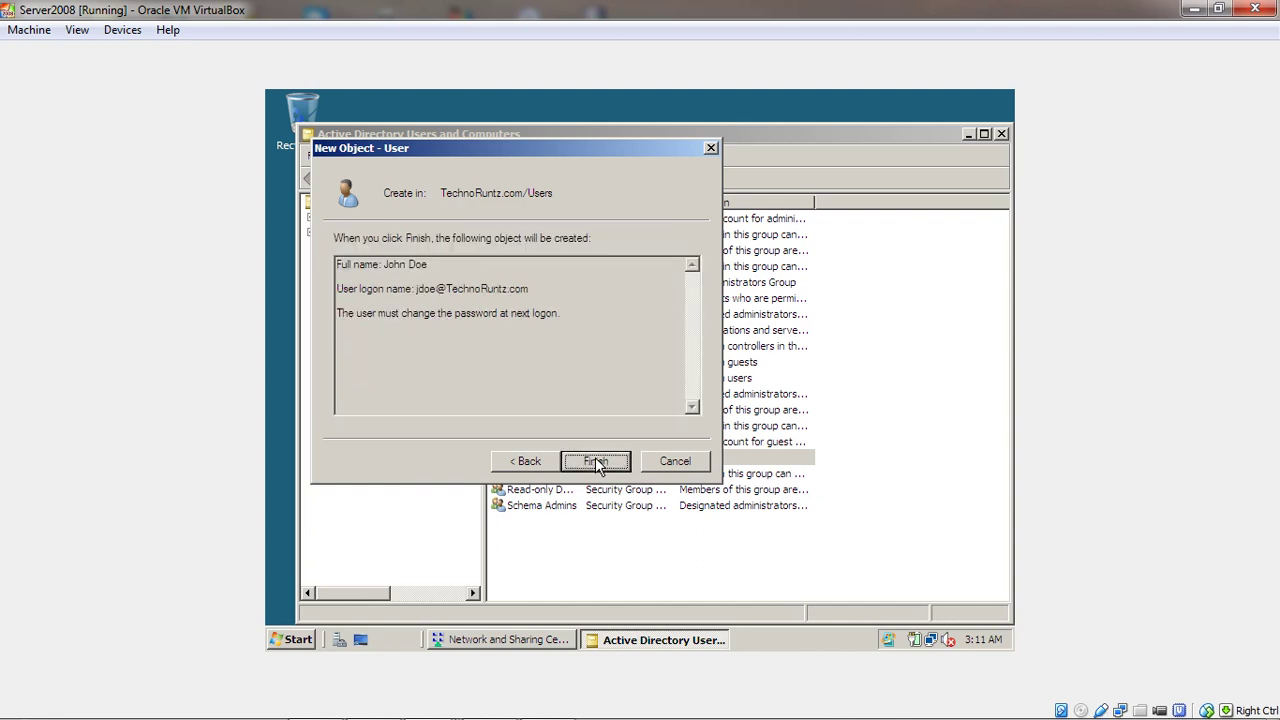
{"action": "left_click", "coordinate": [596, 463]}
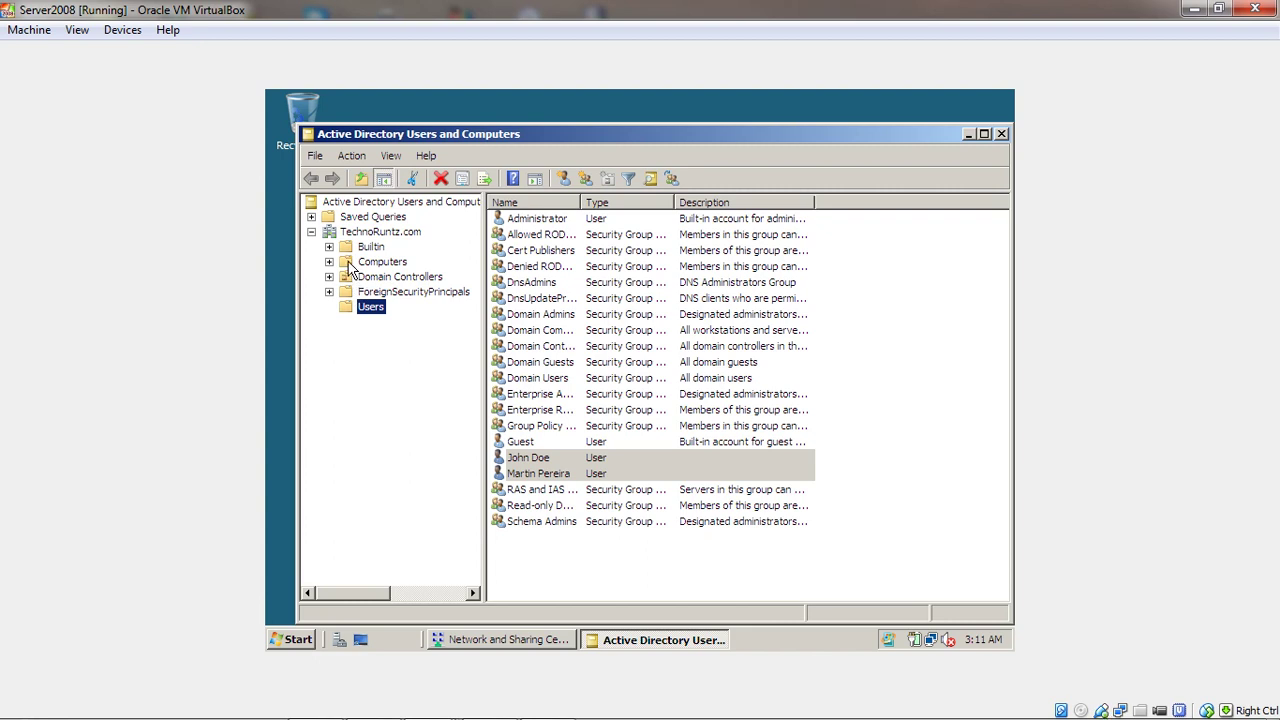
Open the empty Computers container, then preview the running VMs from the host taskbar
{"action": "left_click", "coordinate": [351, 264]}
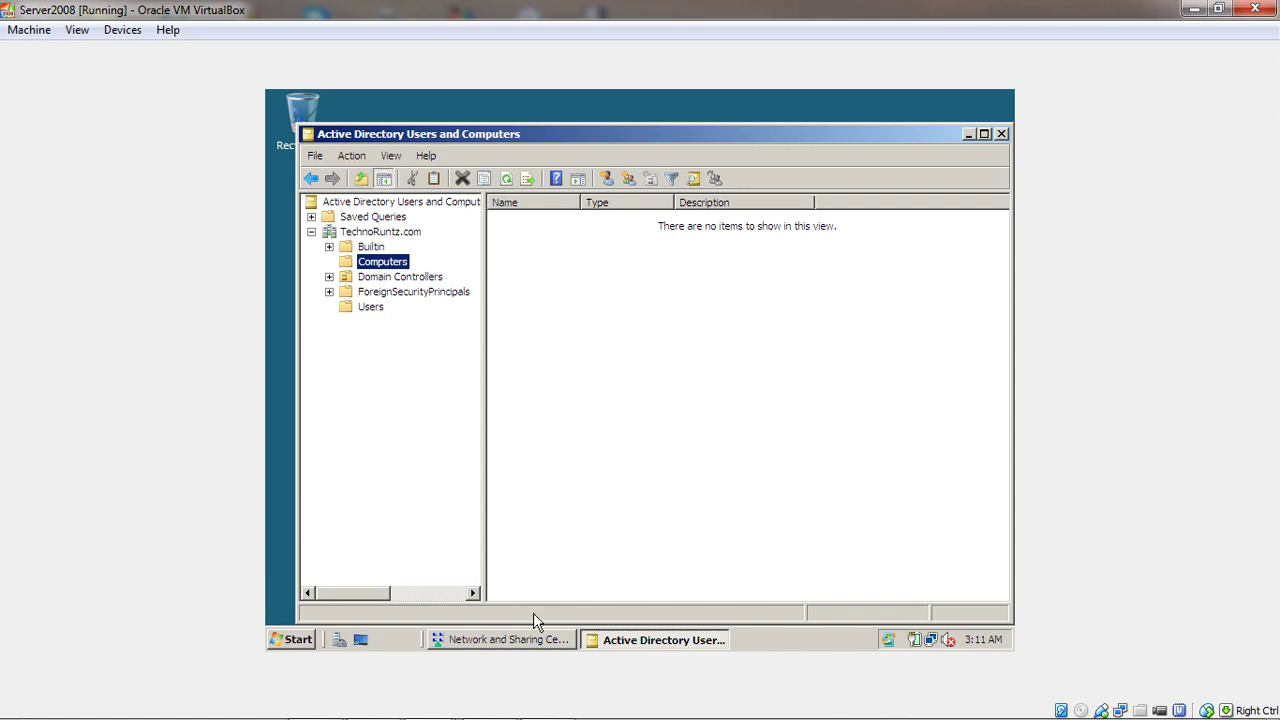
{"action": "mouse_move", "coordinate": [506, 717]}
{"action": "left_click", "coordinate": [427, 702]}
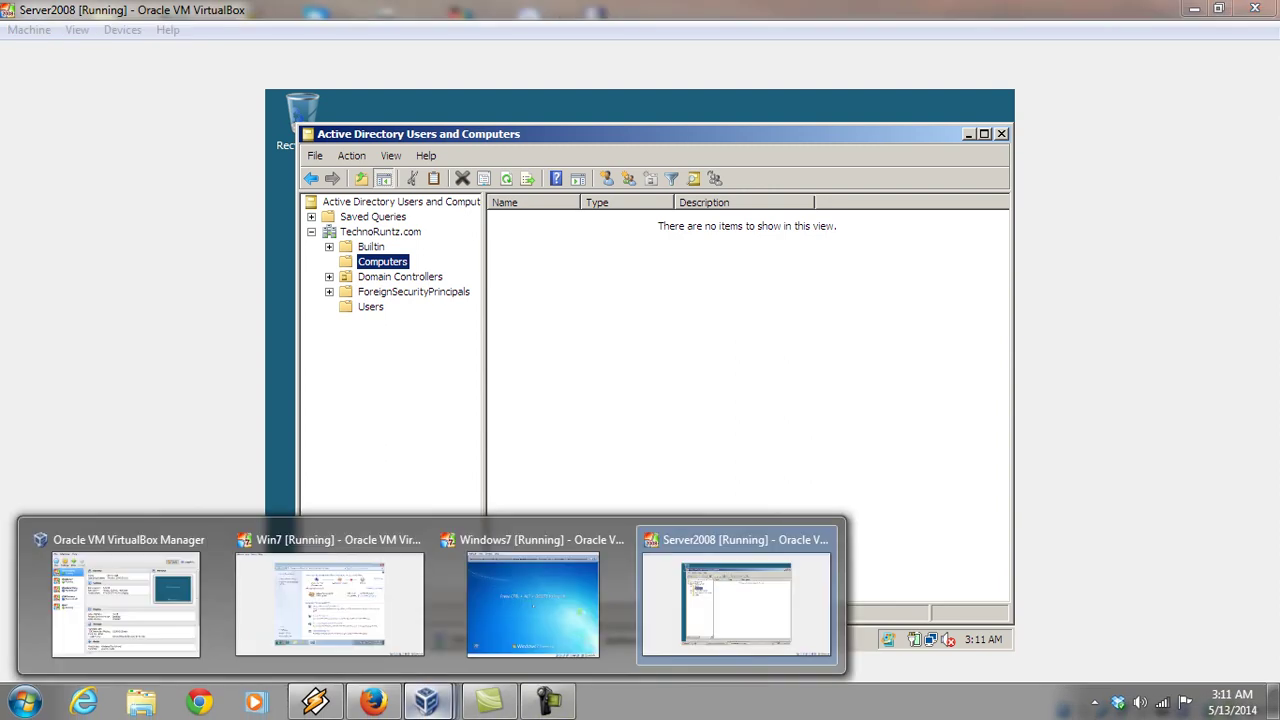
{"action": "mouse_move", "coordinate": [533, 600]}
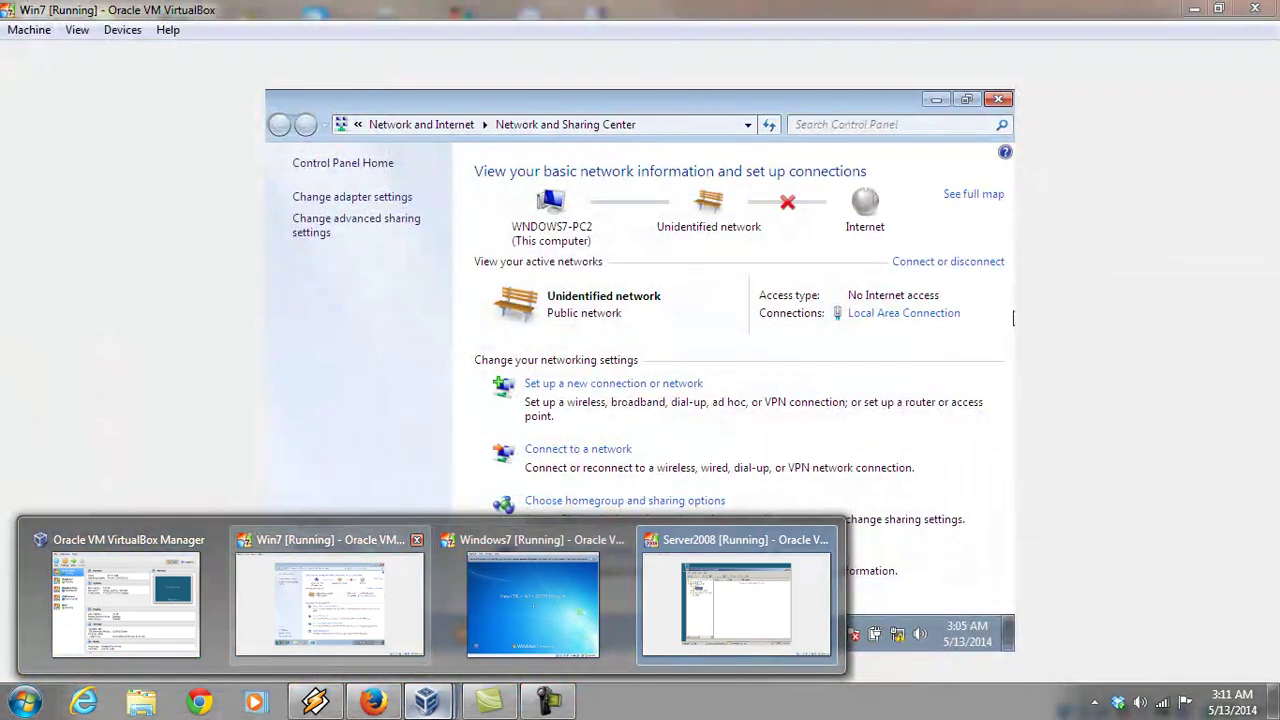
{"action": "mouse_move", "coordinate": [736, 600]}
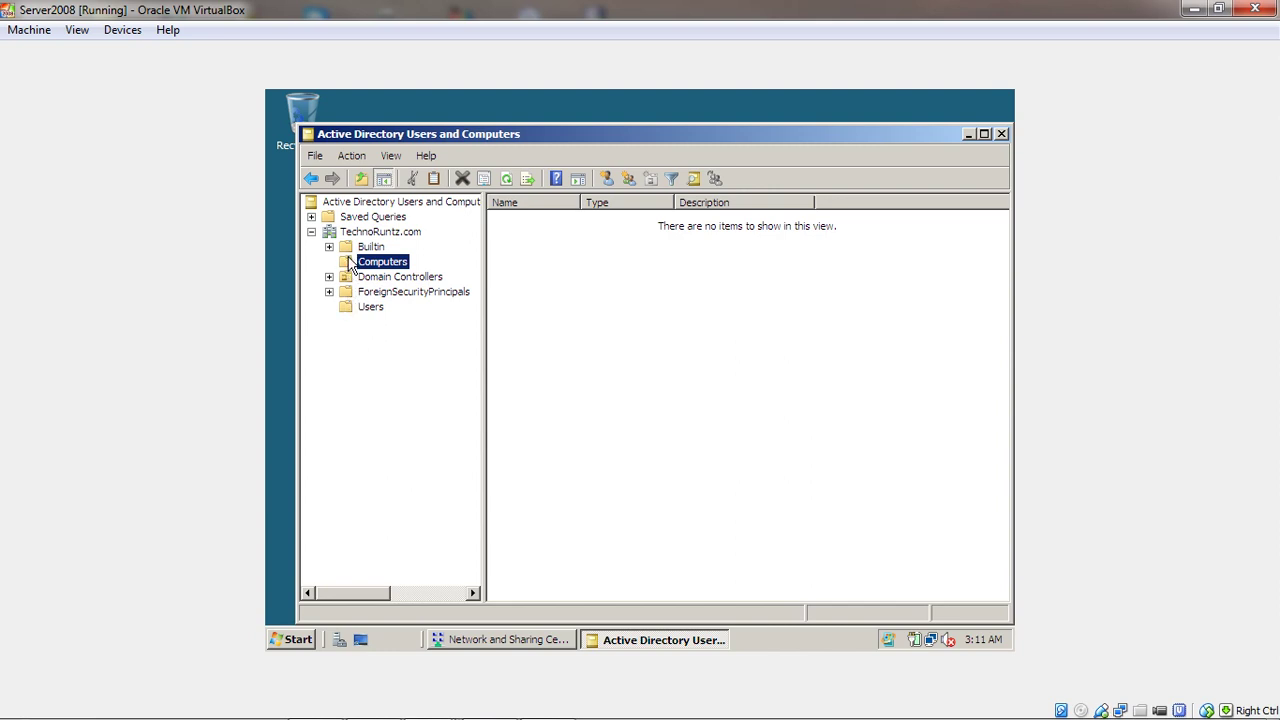
Add a computer account named Windows7-PC1 to the Computers container
{"action": "right_click", "coordinate": [350, 263]}
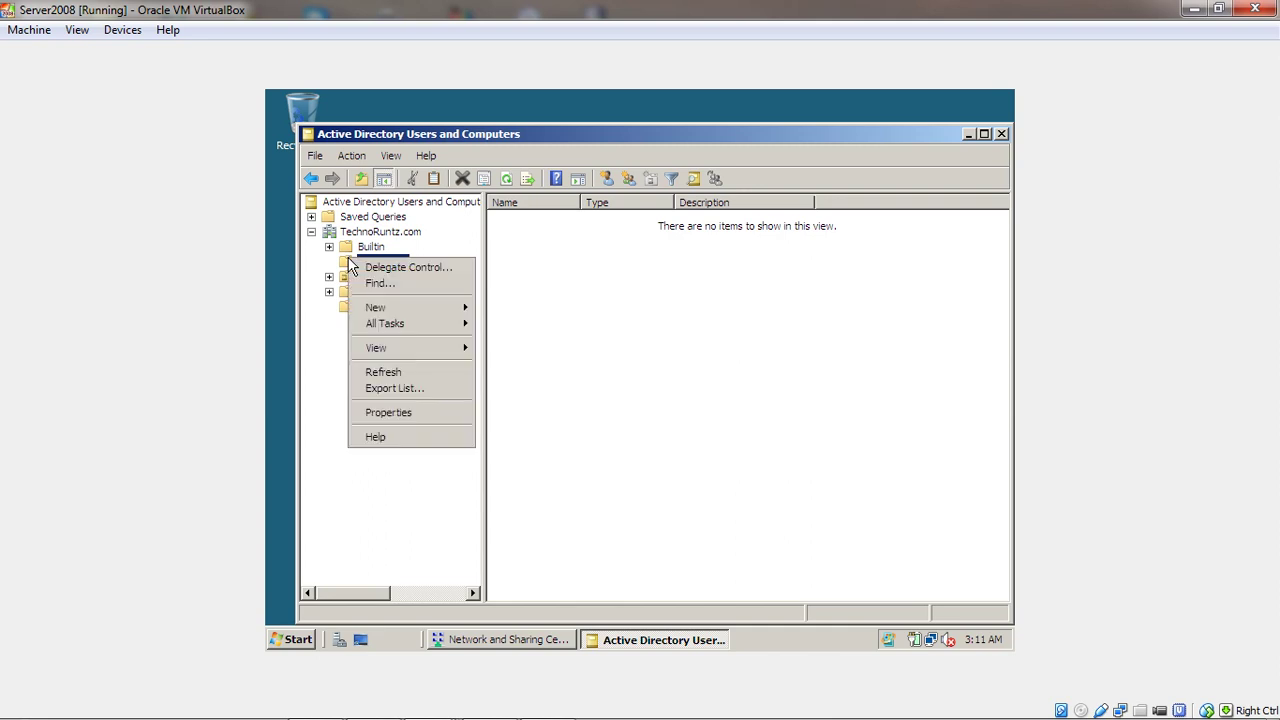
{"action": "mouse_move", "coordinate": [378, 308]}
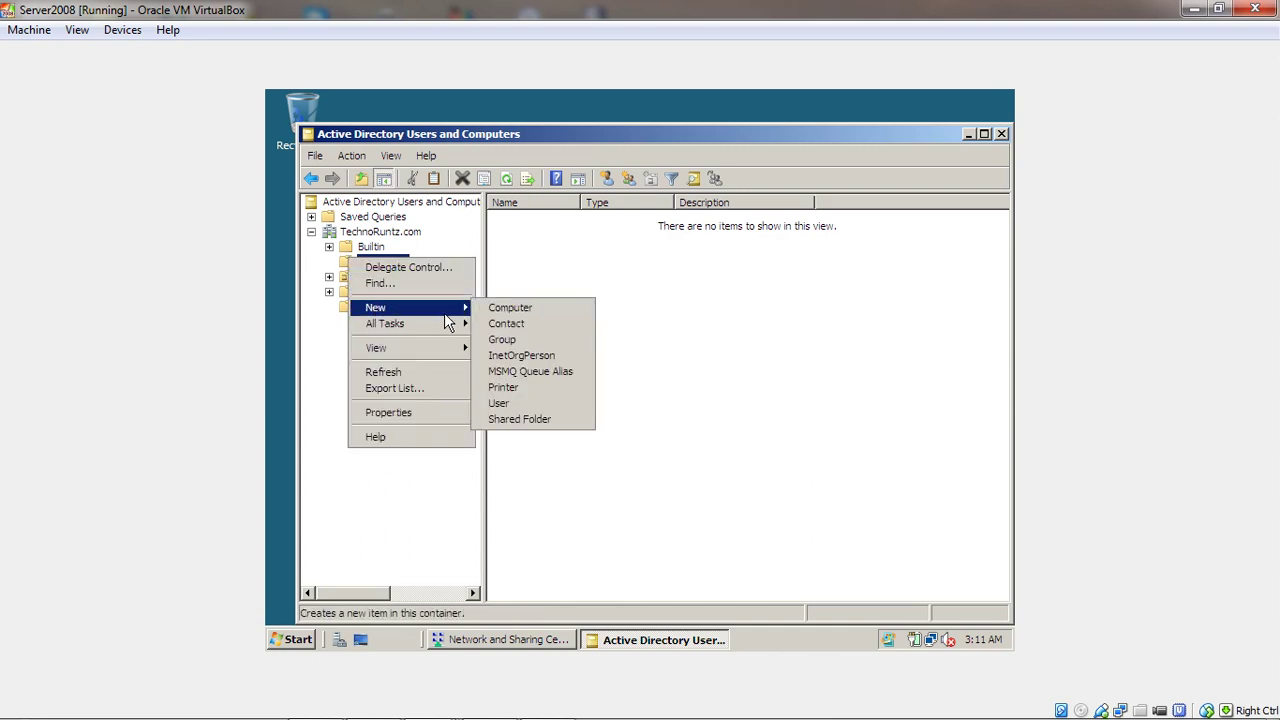
{"action": "left_click", "coordinate": [511, 310]}
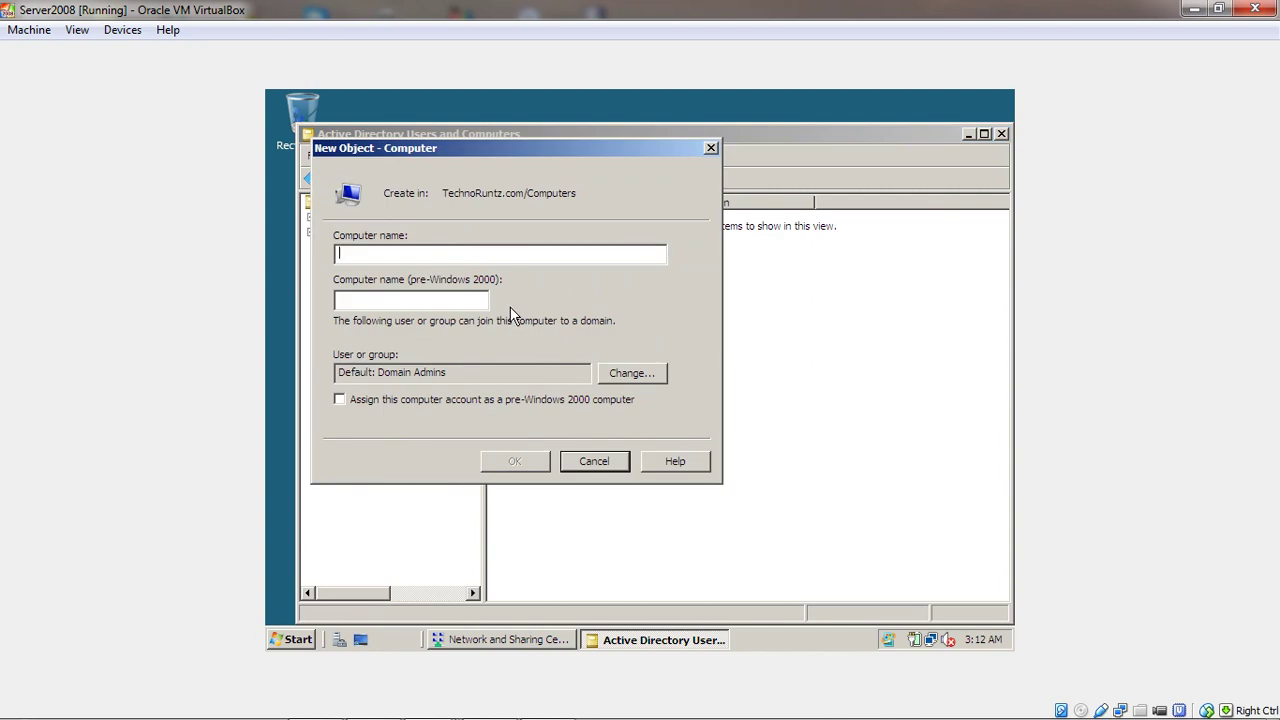
{"action": "type", "text": "Wind"}
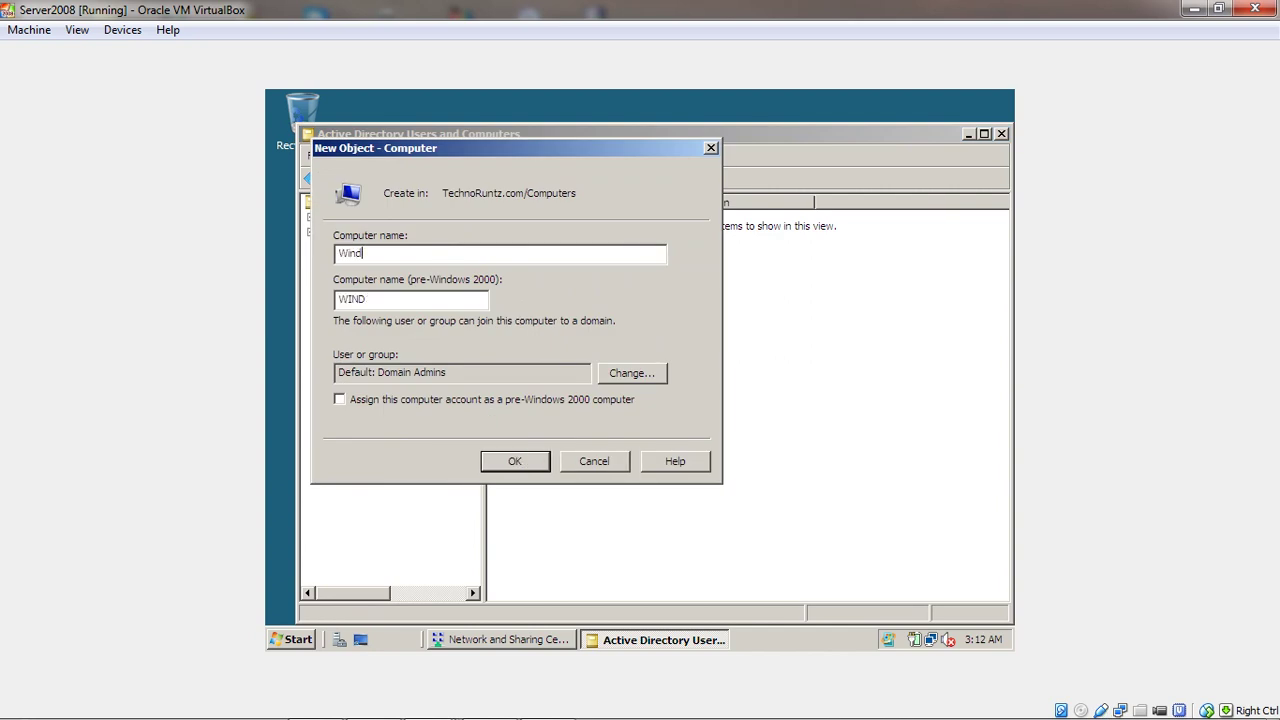
{"action": "type", "text": "ows7-PC1"}
{"action": "left_click", "coordinate": [516, 462]}
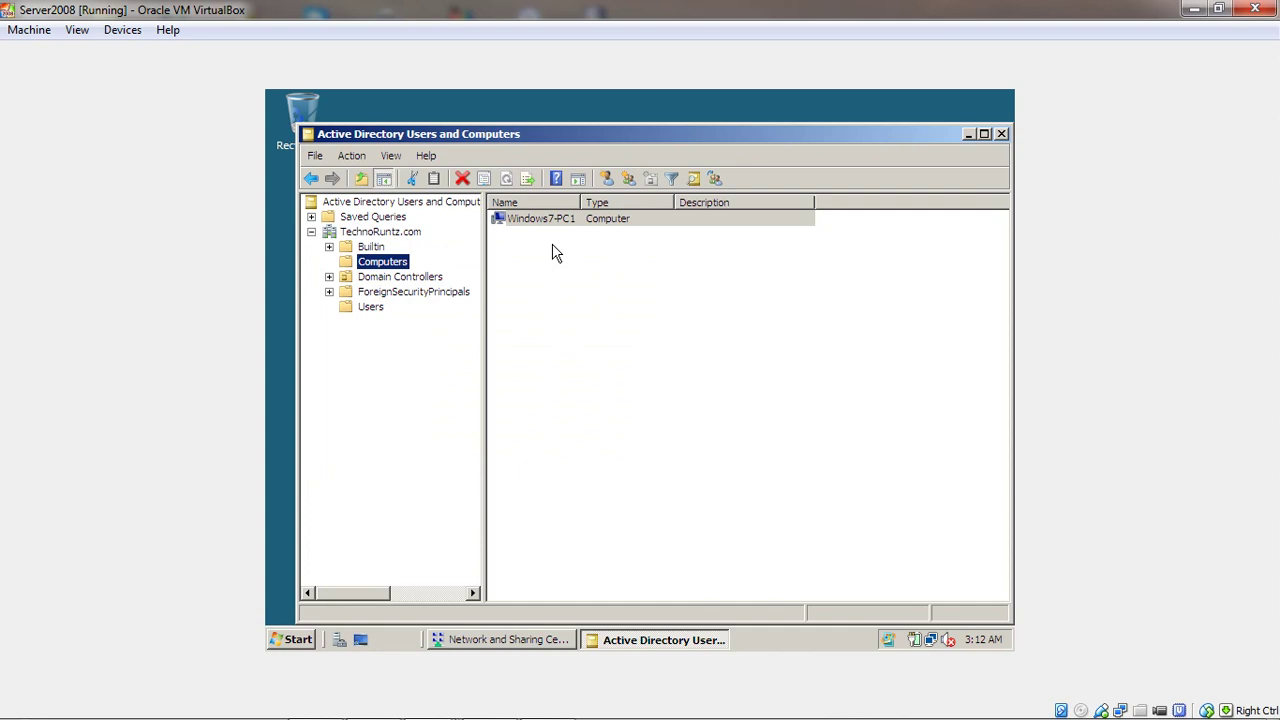
Add a second computer account, Windows7-PC2, then minimize Active Directory Users and Computers
{"action": "right_click", "coordinate": [348, 270]}
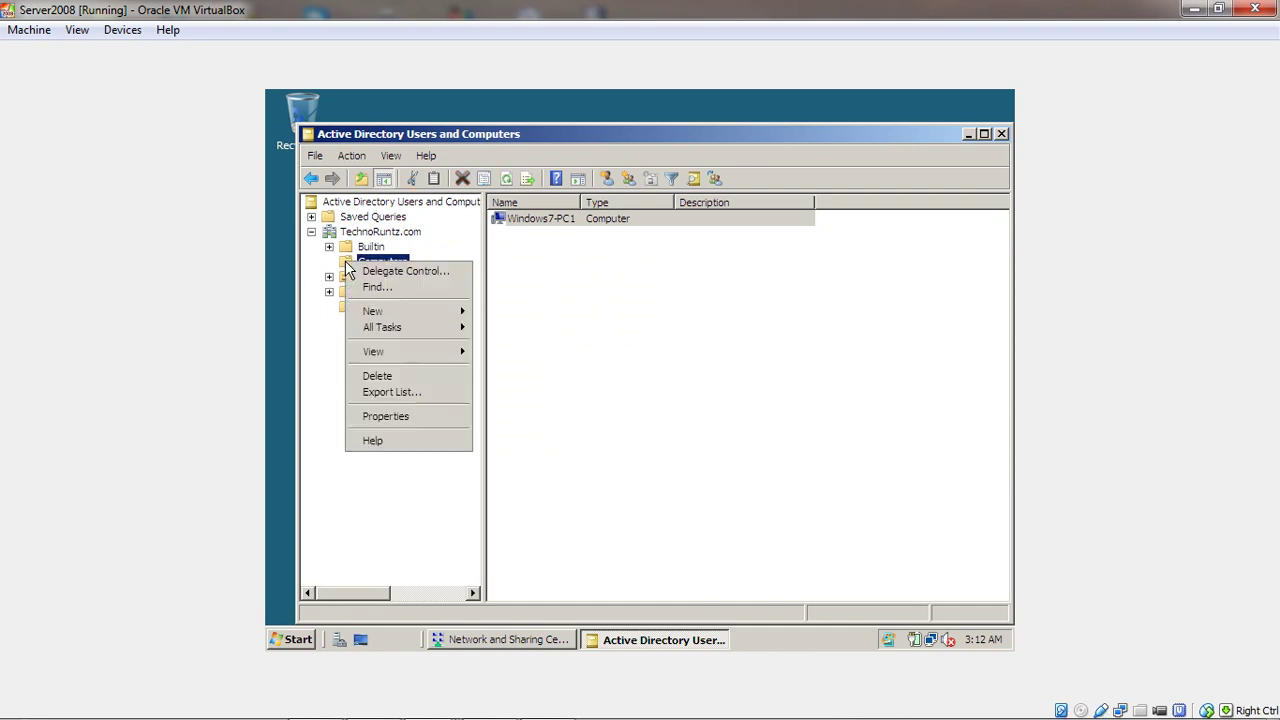
{"action": "mouse_move", "coordinate": [376, 316]}
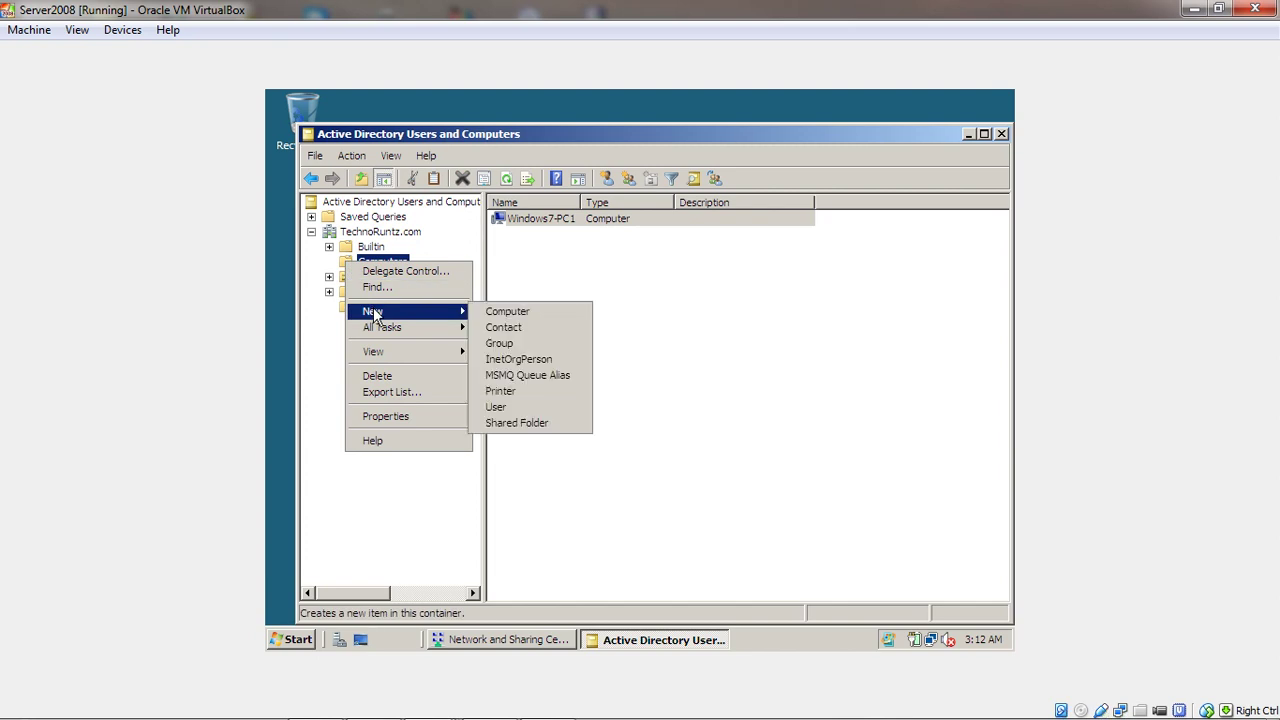
{"action": "left_click", "coordinate": [503, 317]}
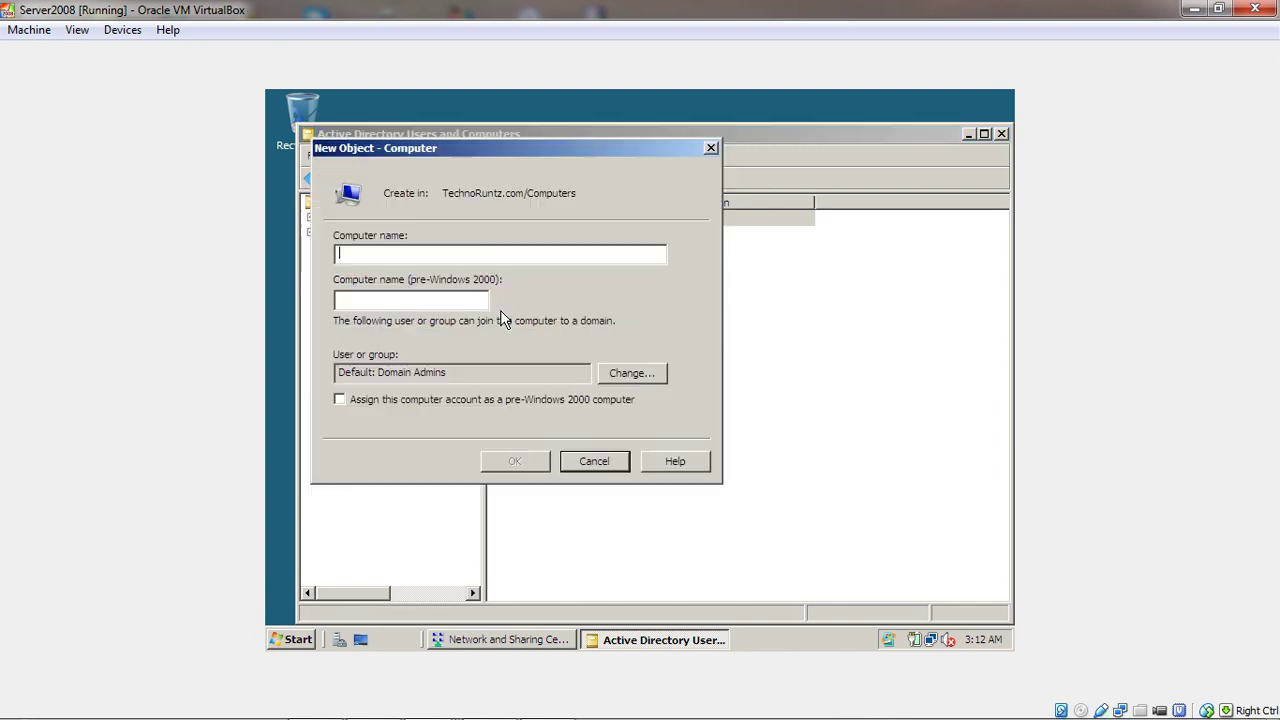
{"action": "type", "text": "Windows7-PC2"}
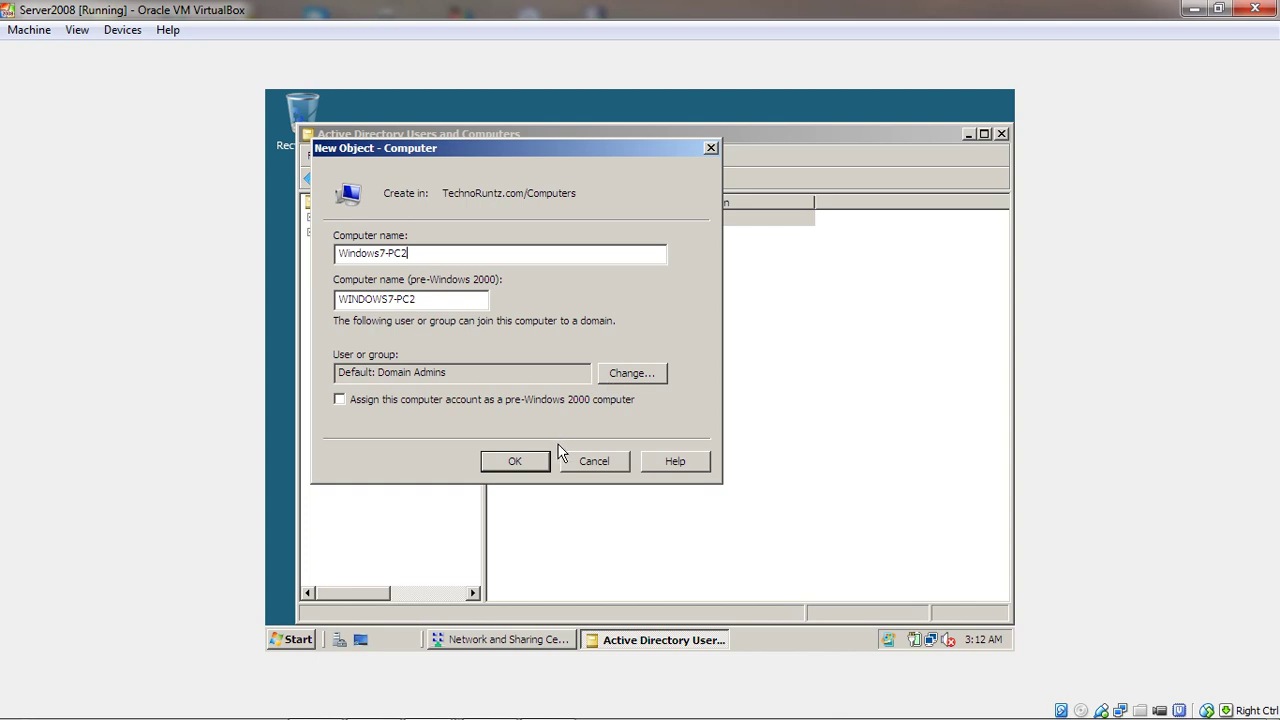
{"action": "left_click", "coordinate": [526, 460]}
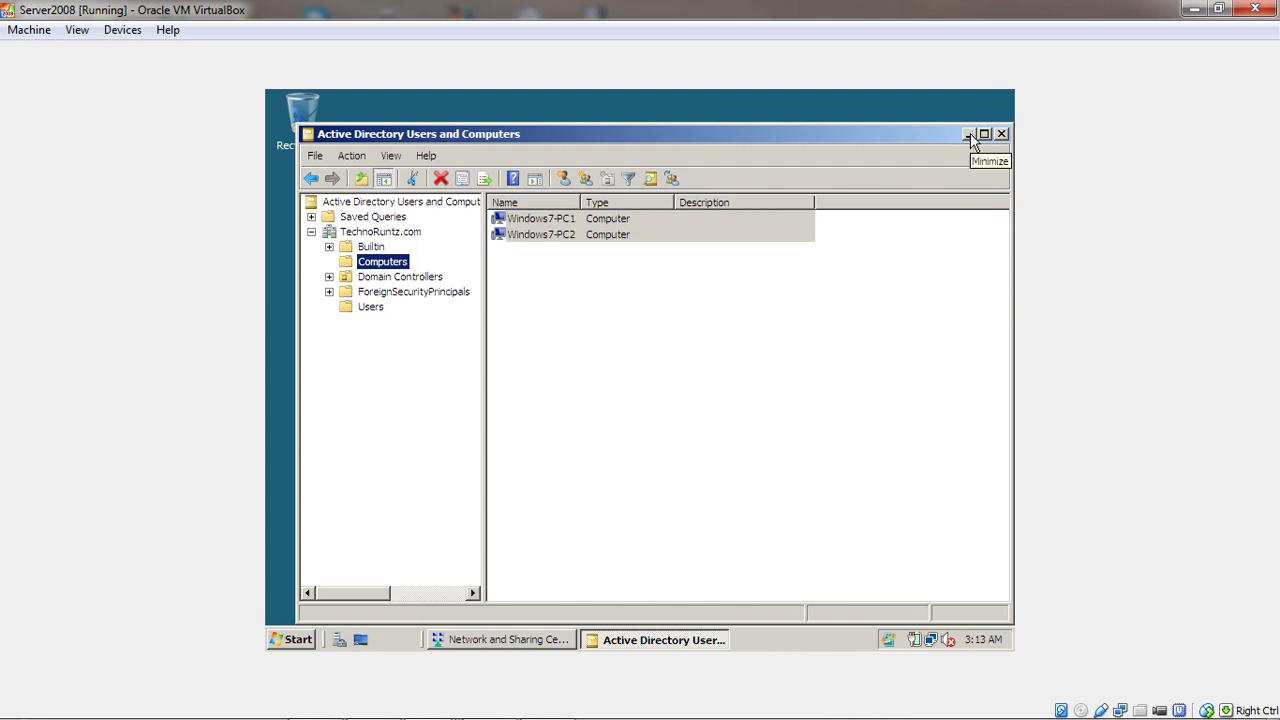
{"action": "left_click", "coordinate": [968, 134]}
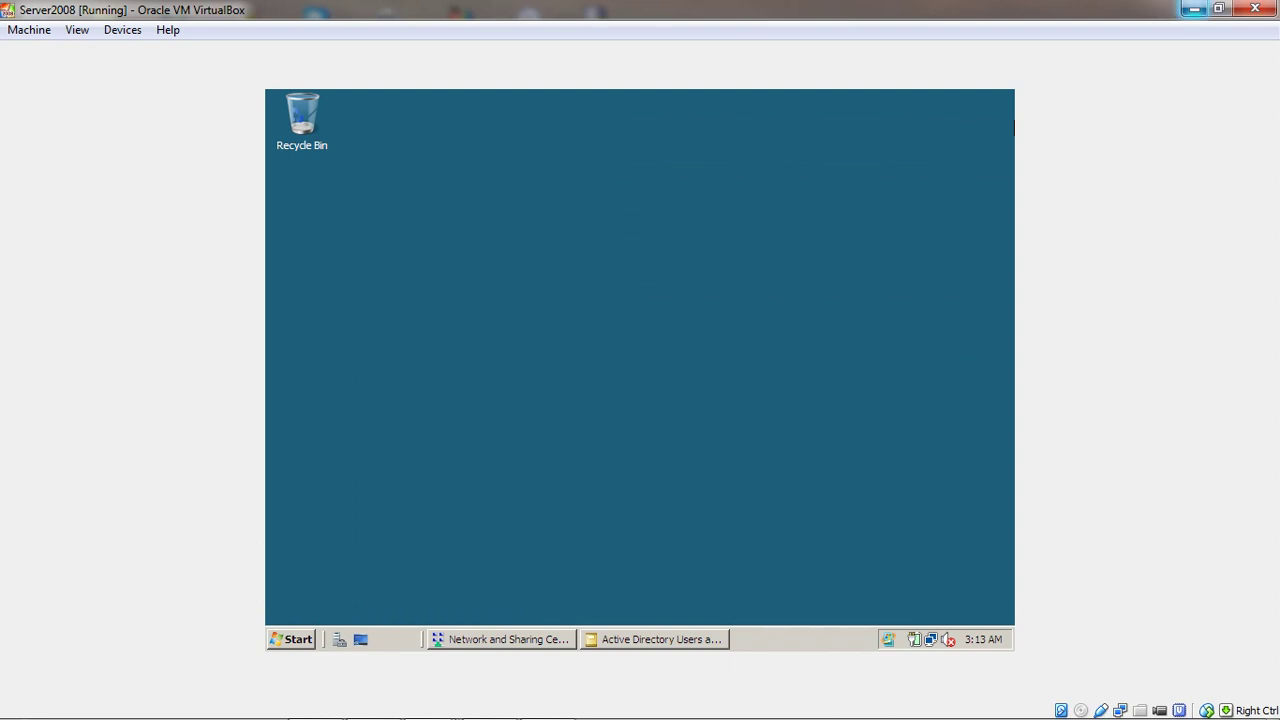
Check the Win7 VM's connection details (IPv4 192.168.0.10, DNS 192.168.0.2), then return to Server2008
{"action": "left_click", "coordinate": [1195, 10]}
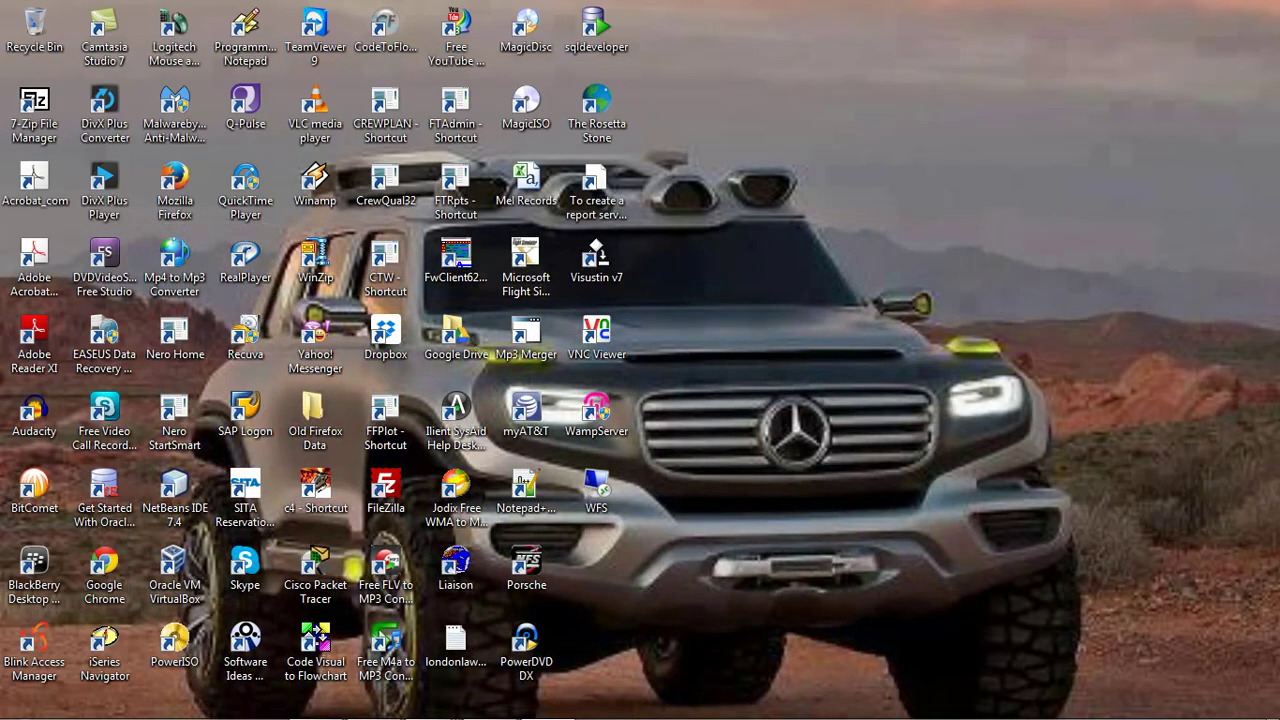
{"action": "mouse_move", "coordinate": [430, 712]}
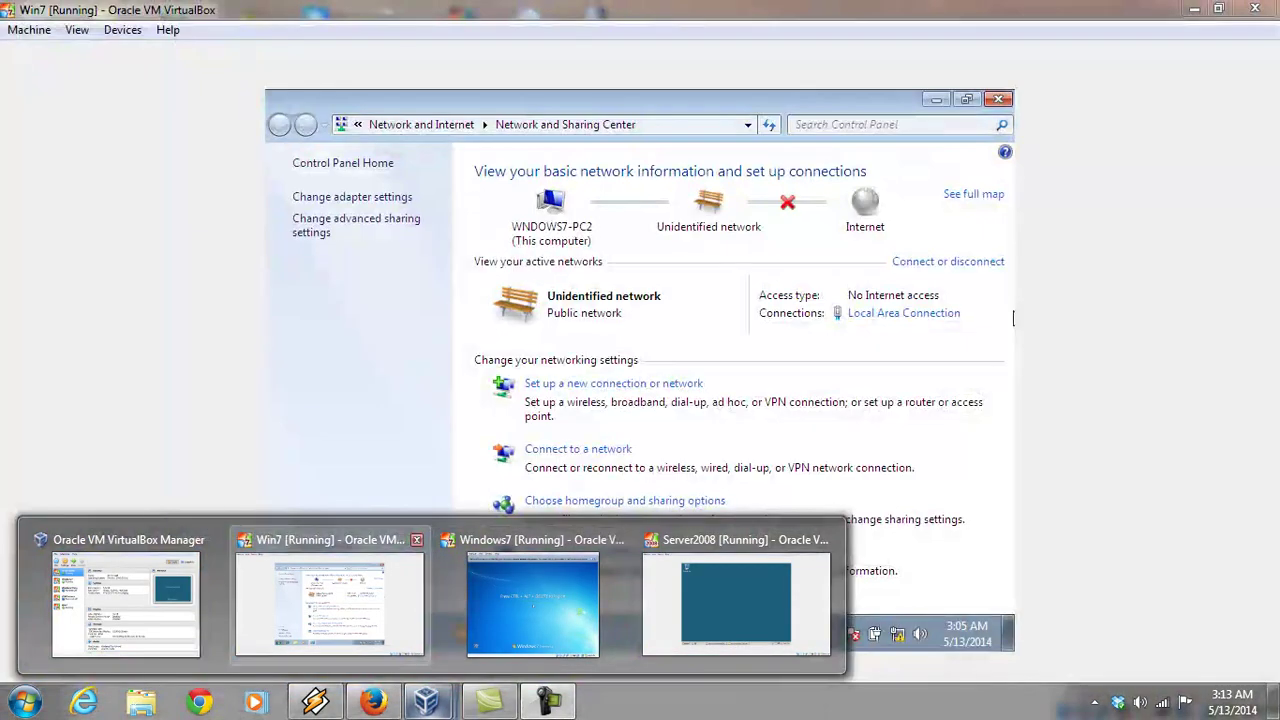
{"action": "left_click", "coordinate": [330, 600]}
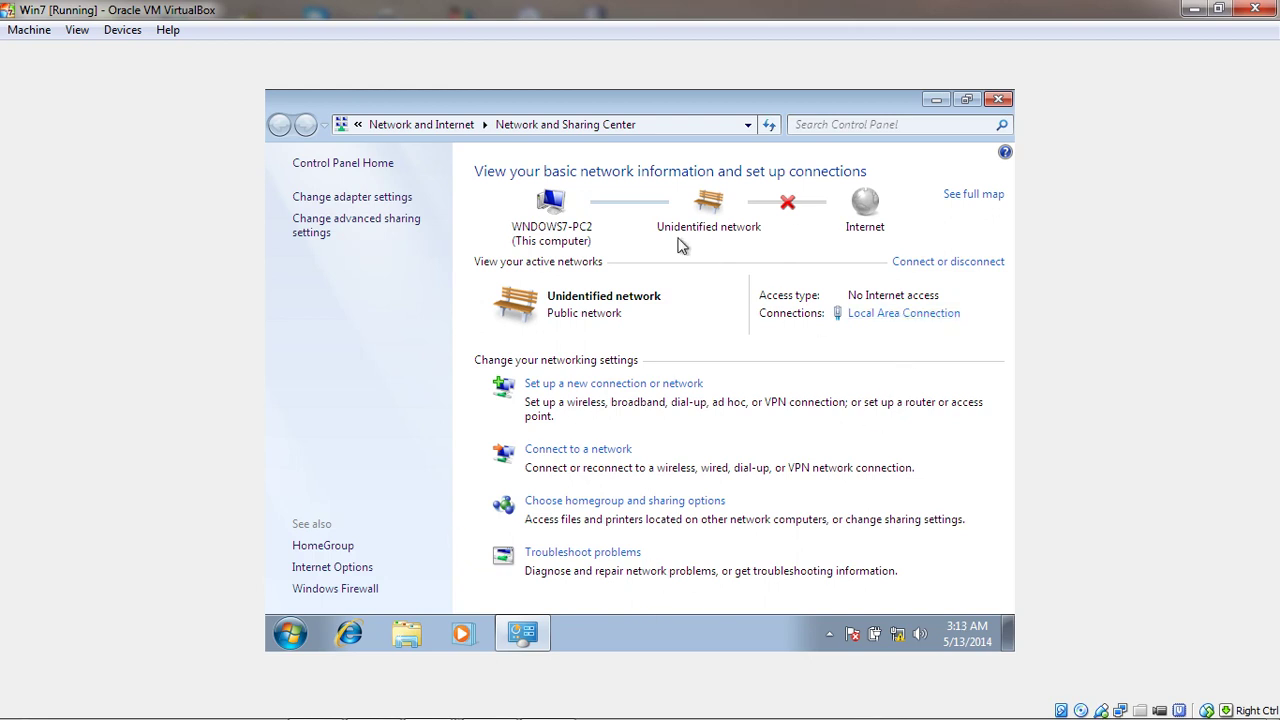
{"action": "left_click", "coordinate": [925, 314]}
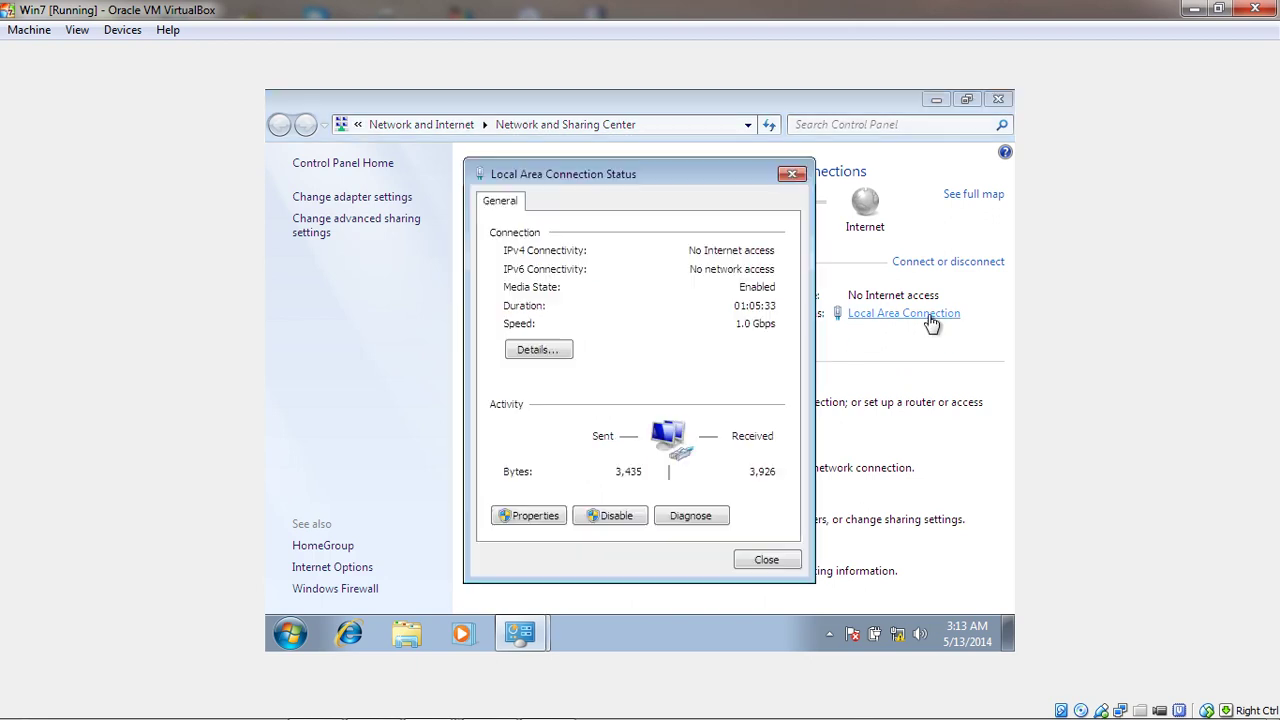
{"action": "left_click", "coordinate": [539, 351]}
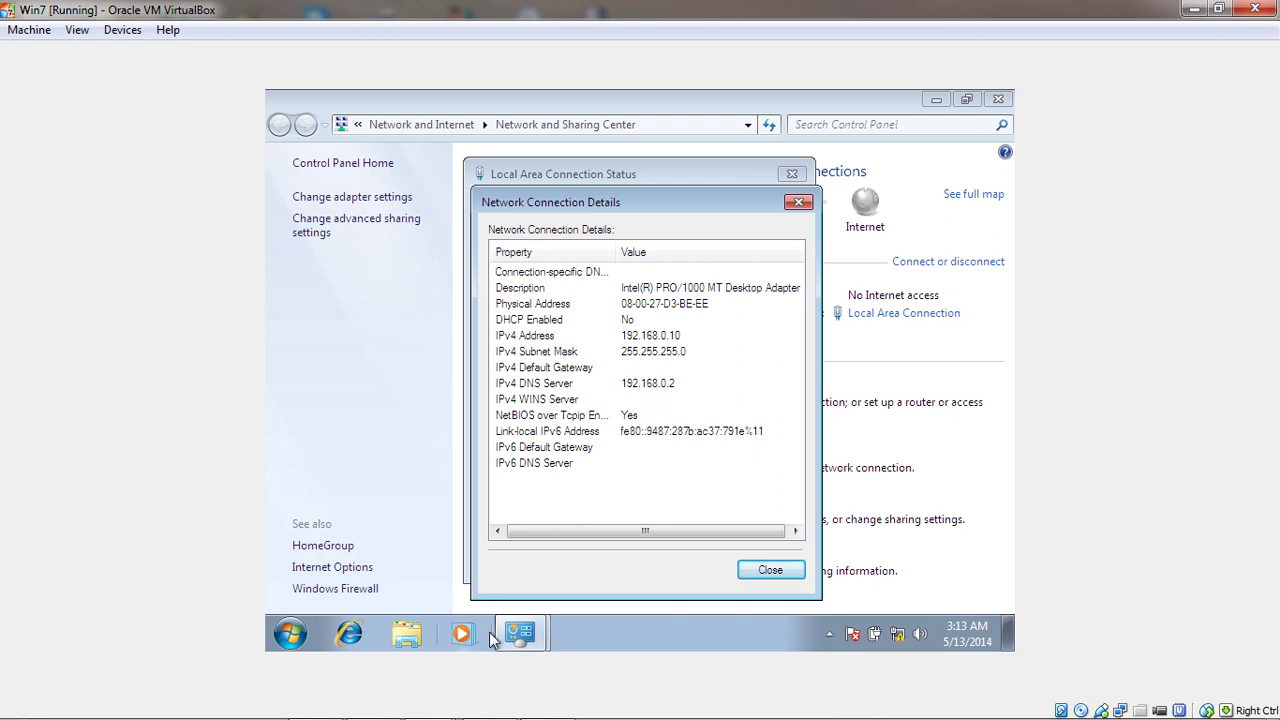
{"action": "mouse_move", "coordinate": [427, 702]}
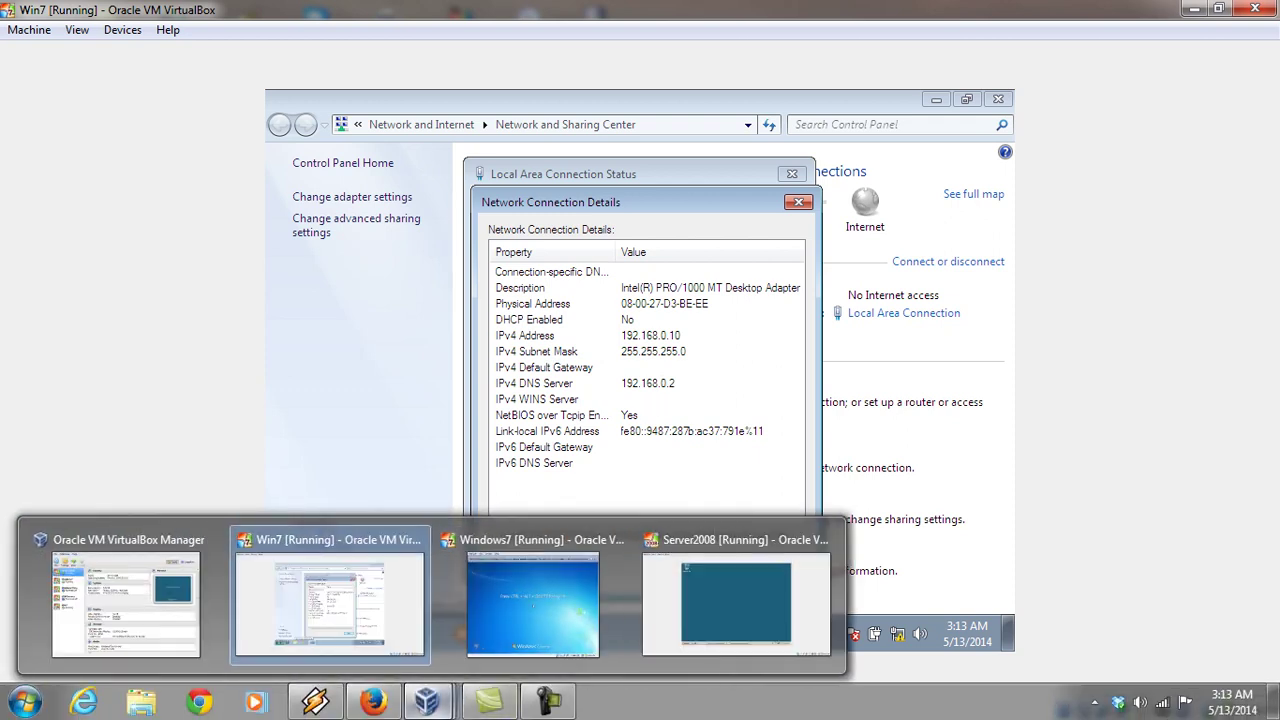
{"action": "left_click", "coordinate": [714, 608]}
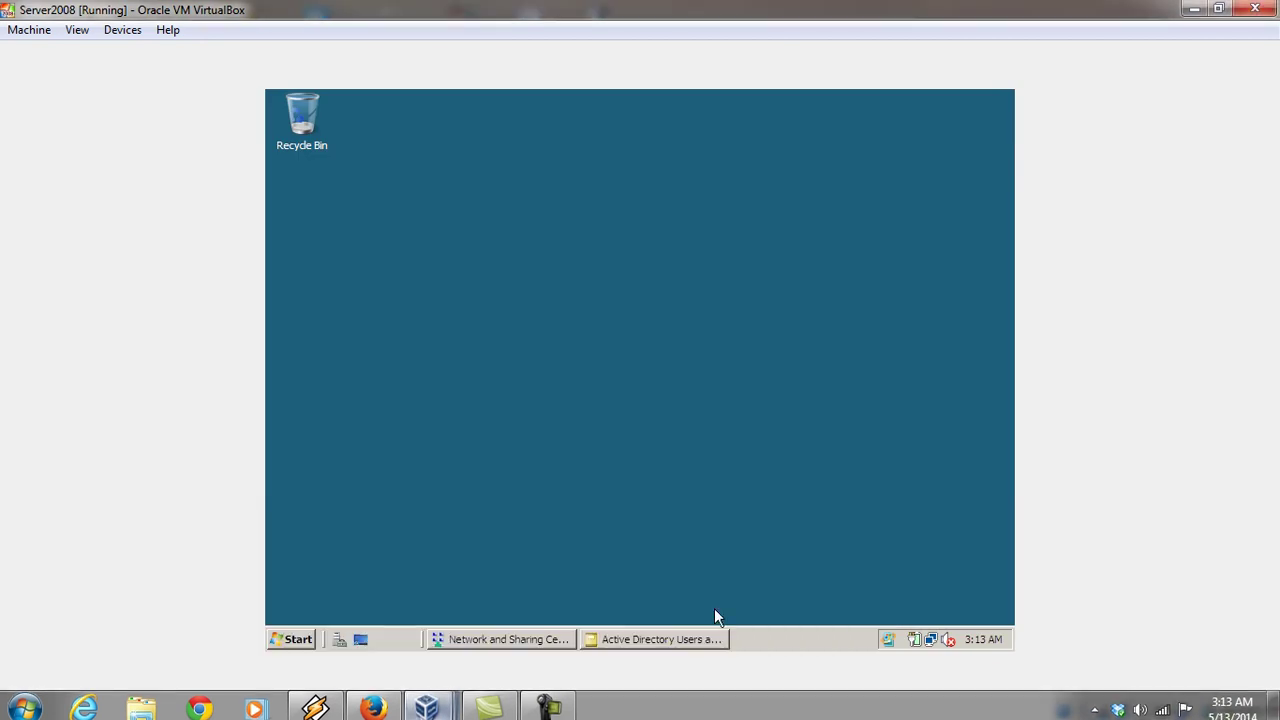
Review Server2008's connection details (IPv4 192.168.0.2, DNS 192.168.0.2 and 192.168.0.15), then close them
{"action": "left_click", "coordinate": [537, 640]}
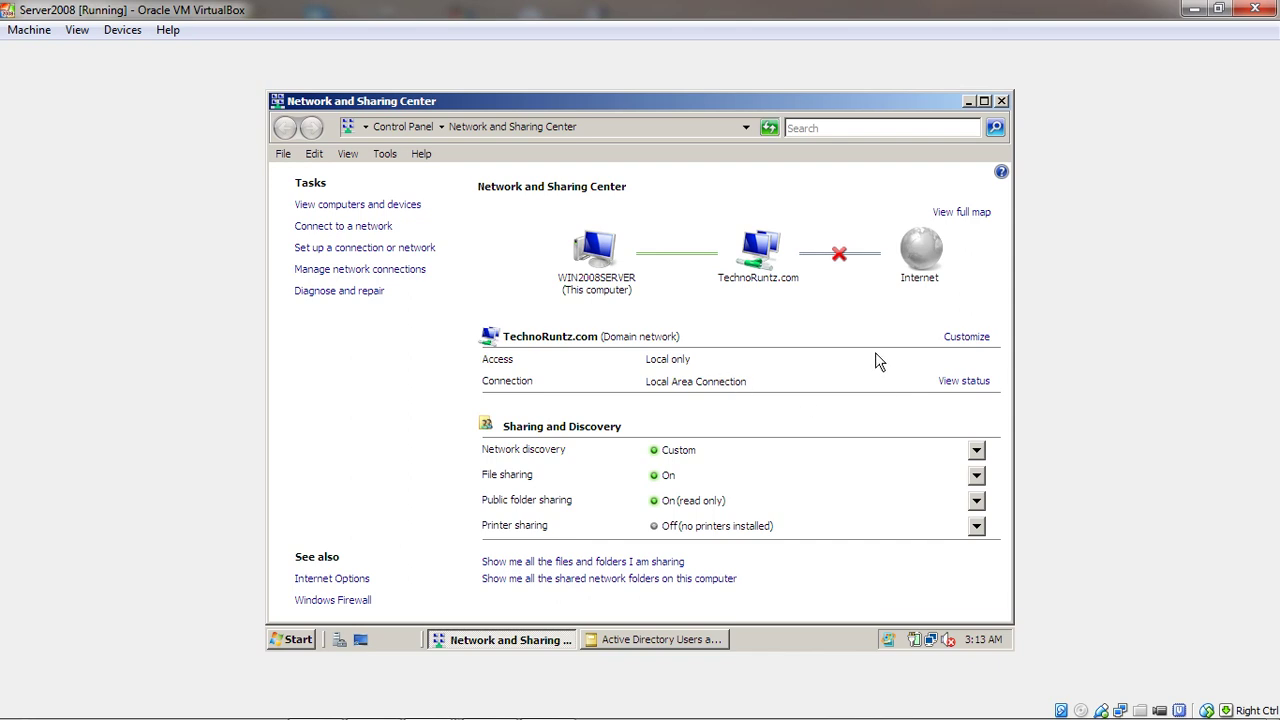
{"action": "left_click", "coordinate": [956, 381]}
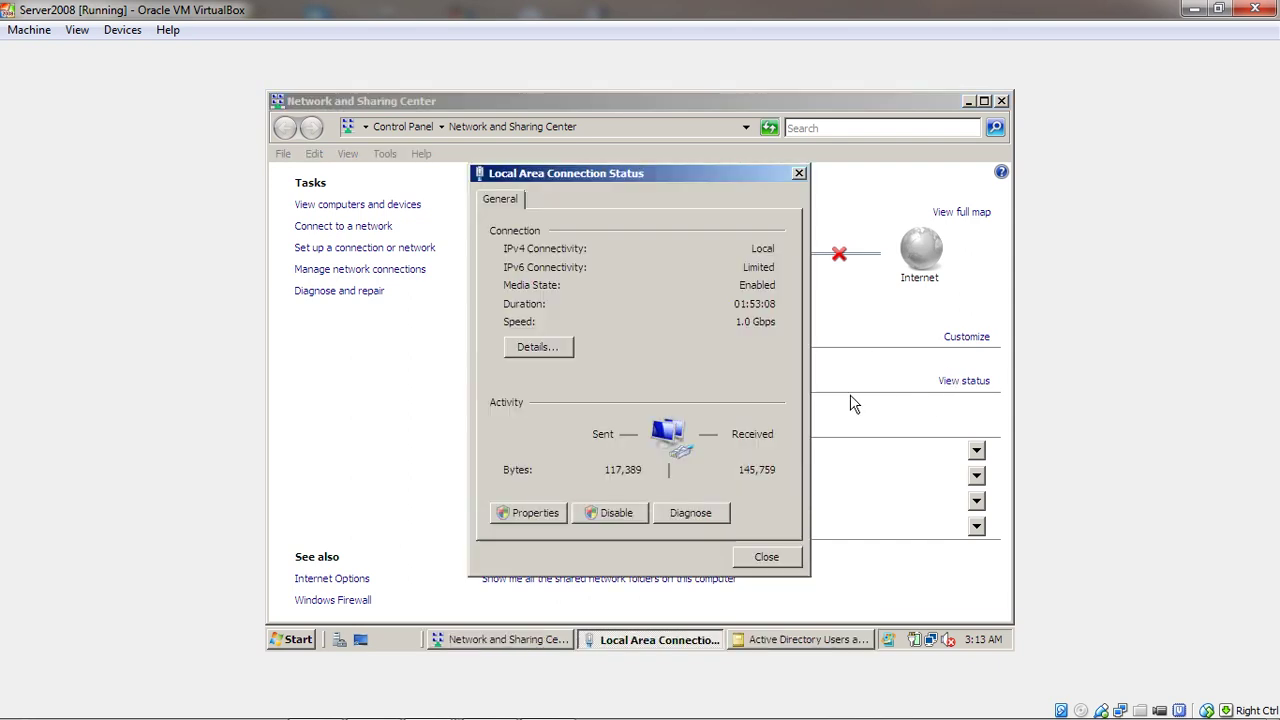
{"action": "left_click", "coordinate": [540, 350]}
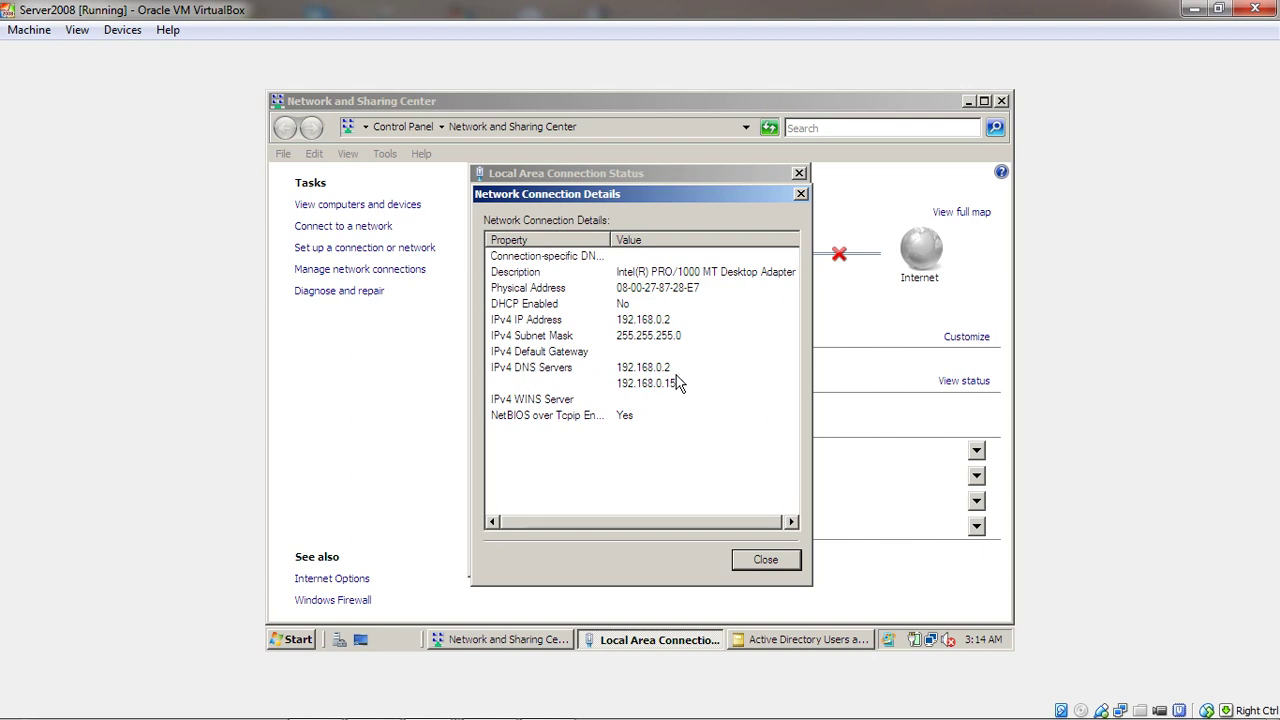
{"action": "left_click", "coordinate": [765, 561]}
{"action": "left_click", "coordinate": [770, 563]}
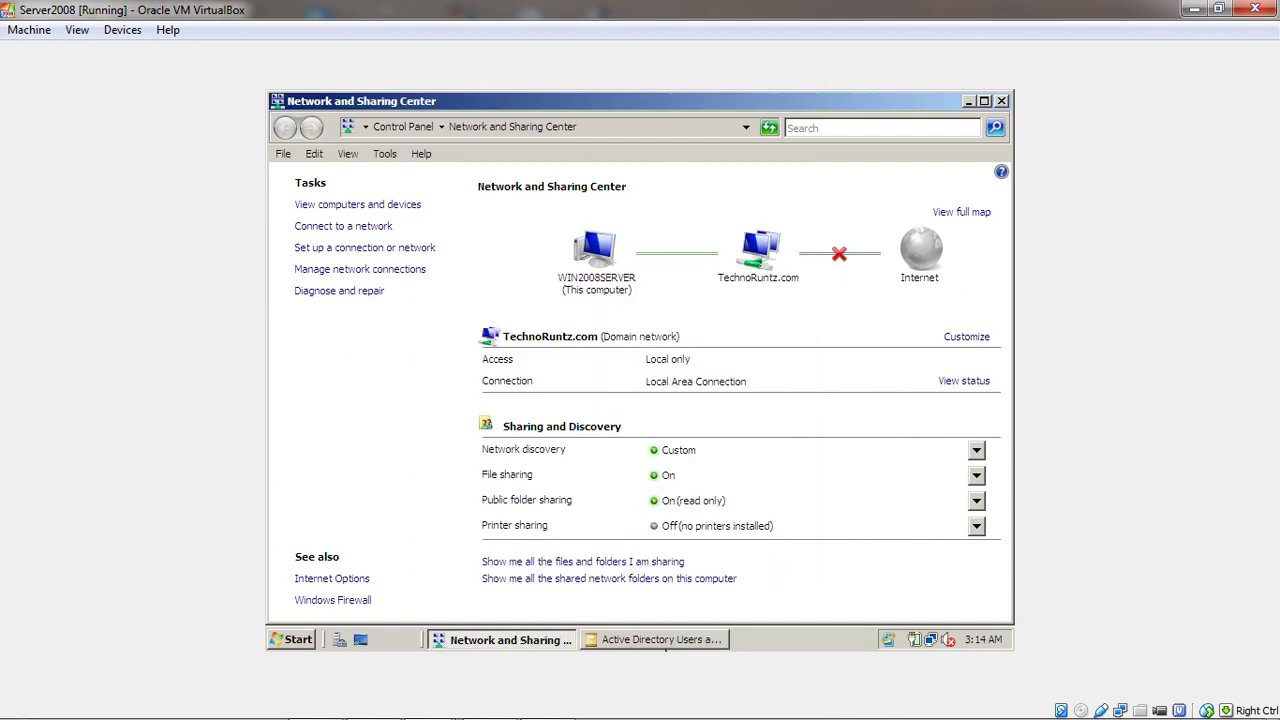
{"action": "mouse_move", "coordinate": [677, 716]}
{"action": "left_click", "coordinate": [427, 701]}
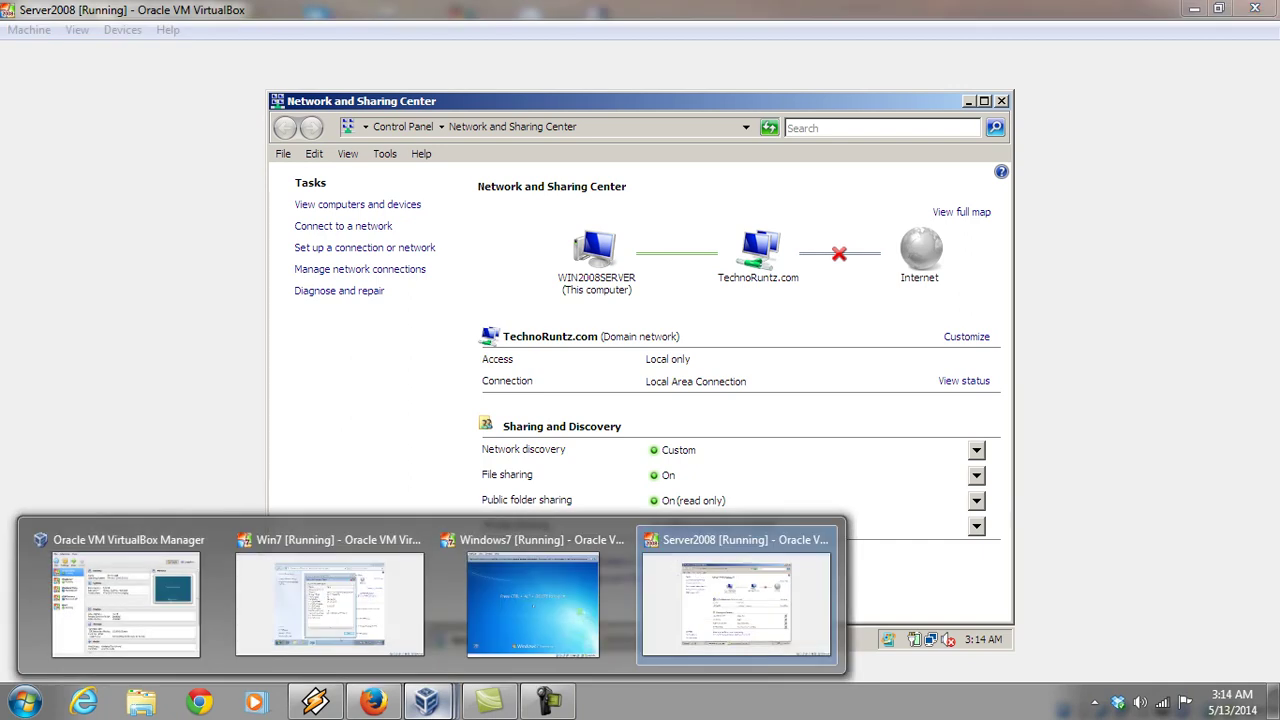
Back in the Win7 VM, close the connection details, status dialog and Network and Sharing Center
{"action": "left_click", "coordinate": [420, 612]}
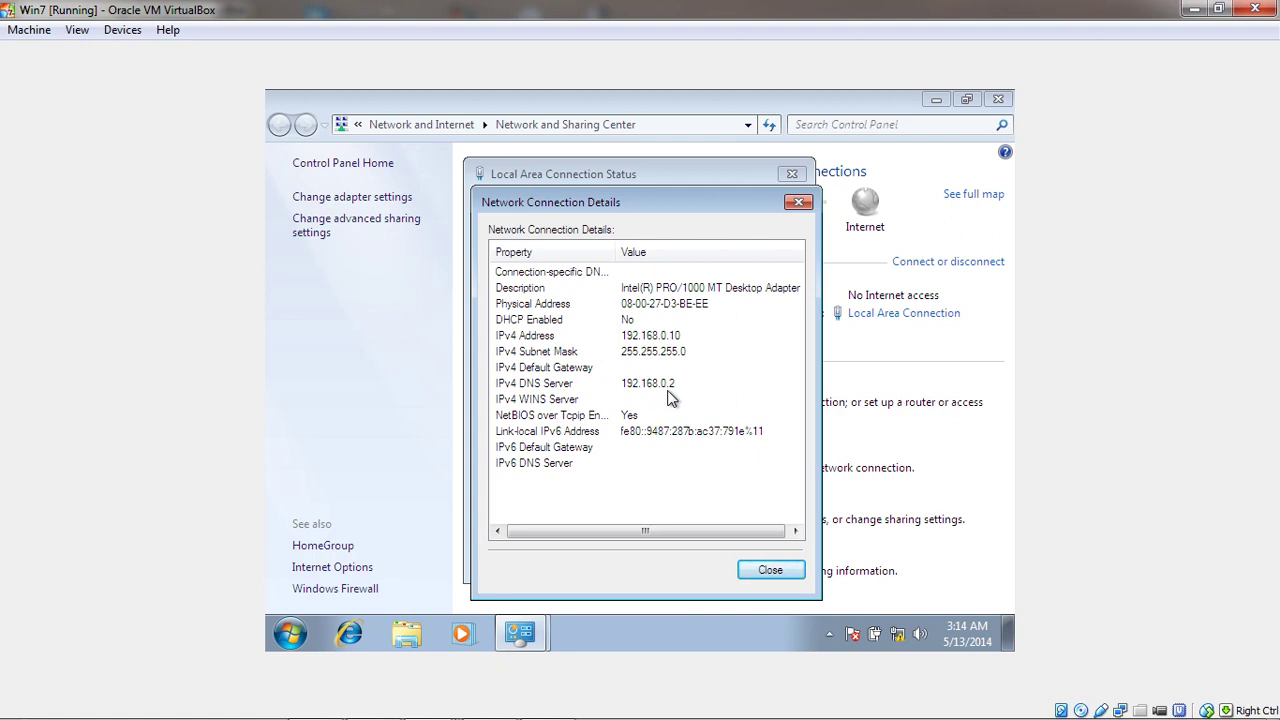
{"action": "left_click", "coordinate": [762, 578]}
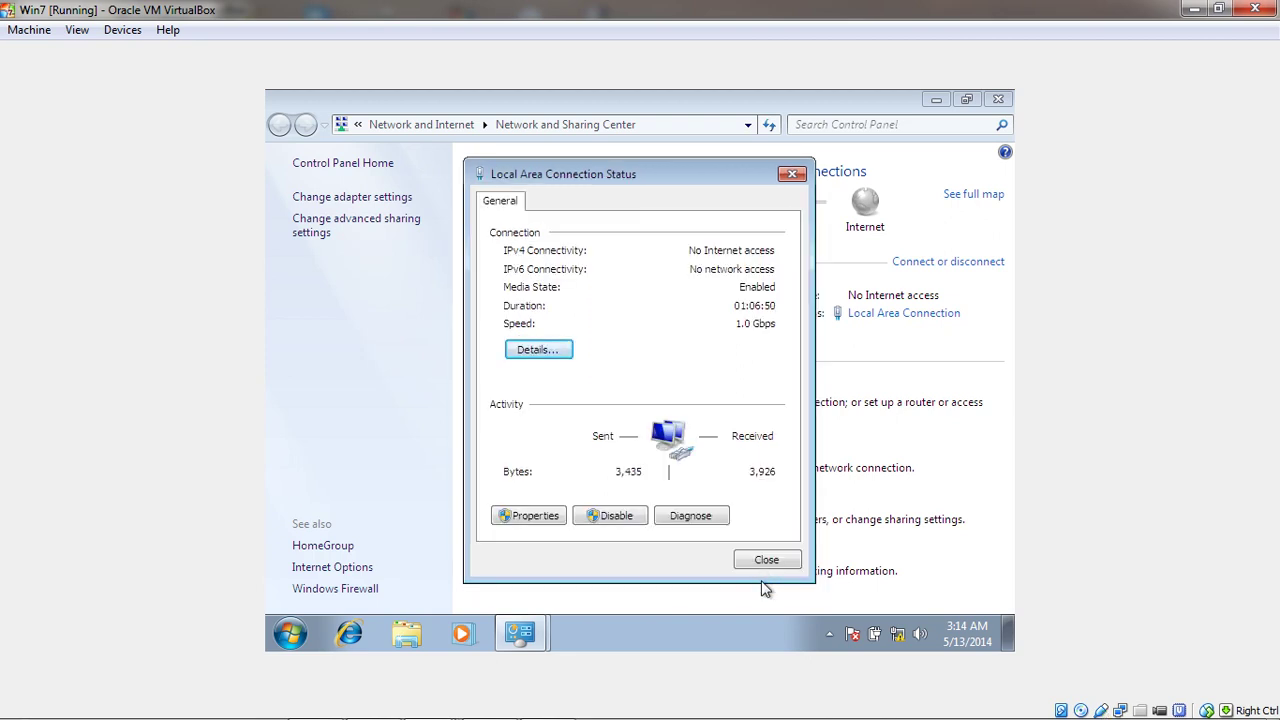
{"action": "left_click", "coordinate": [777, 563]}
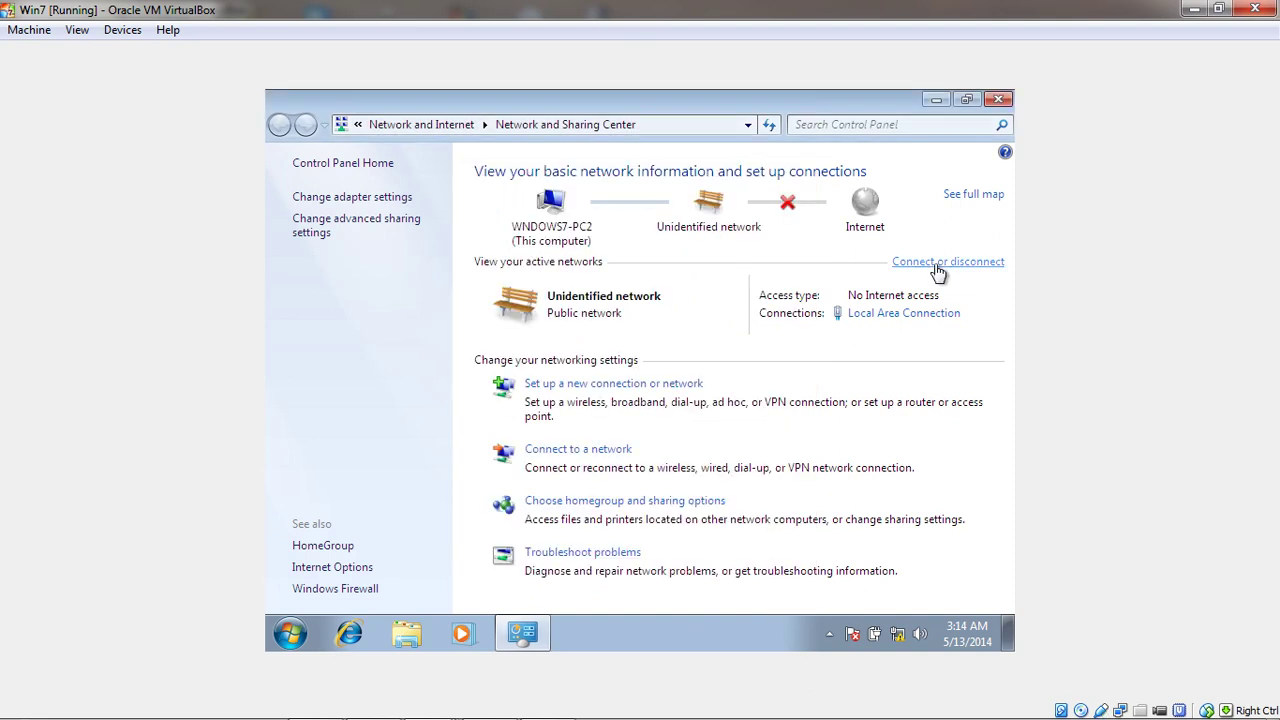
{"action": "left_click", "coordinate": [1000, 103]}
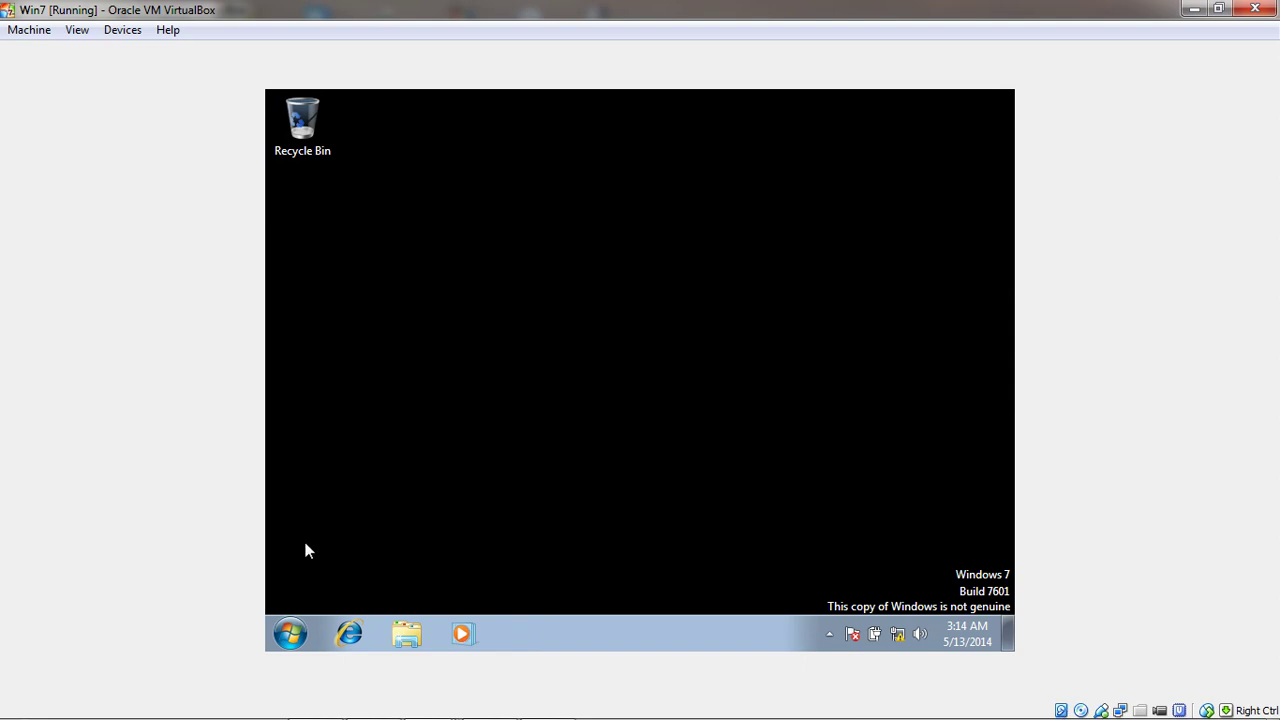
Open Computer's system properties from the Start menu and choose Change settings for Windows7-PC2 in WORKGROUP
{"action": "left_click", "coordinate": [290, 636]}
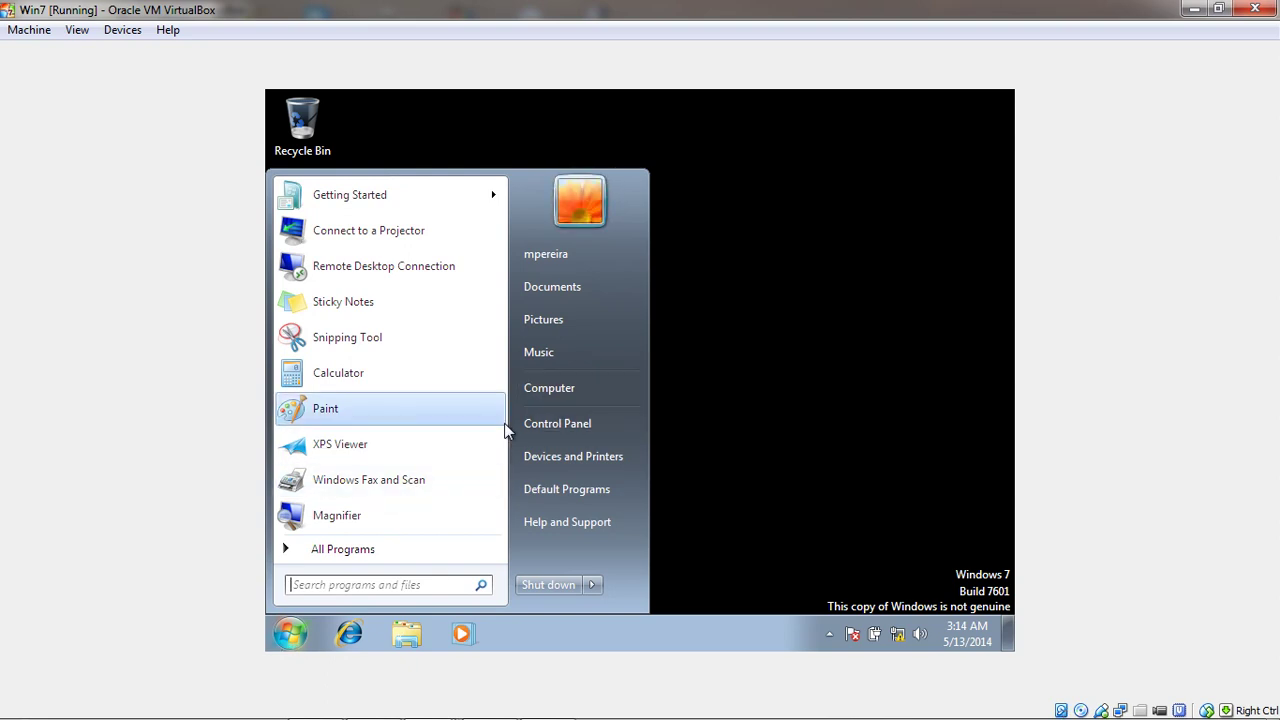
{"action": "right_click", "coordinate": [561, 389]}
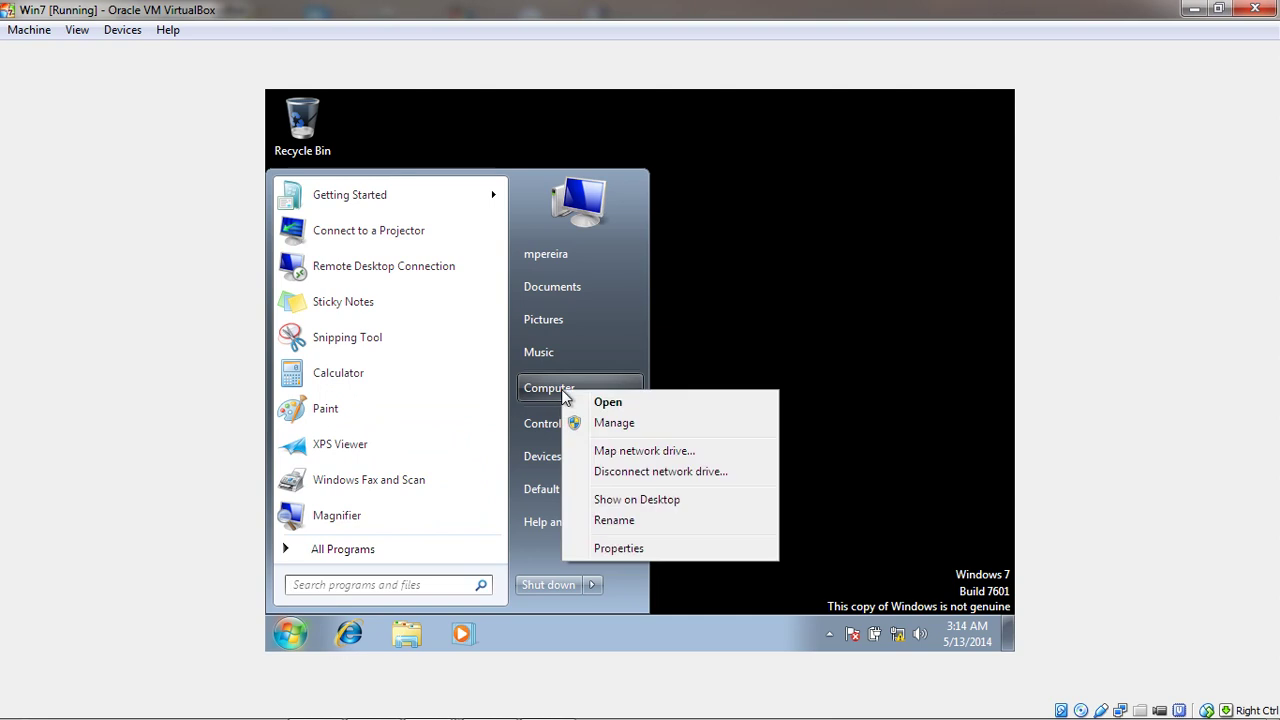
{"action": "left_click", "coordinate": [624, 550]}
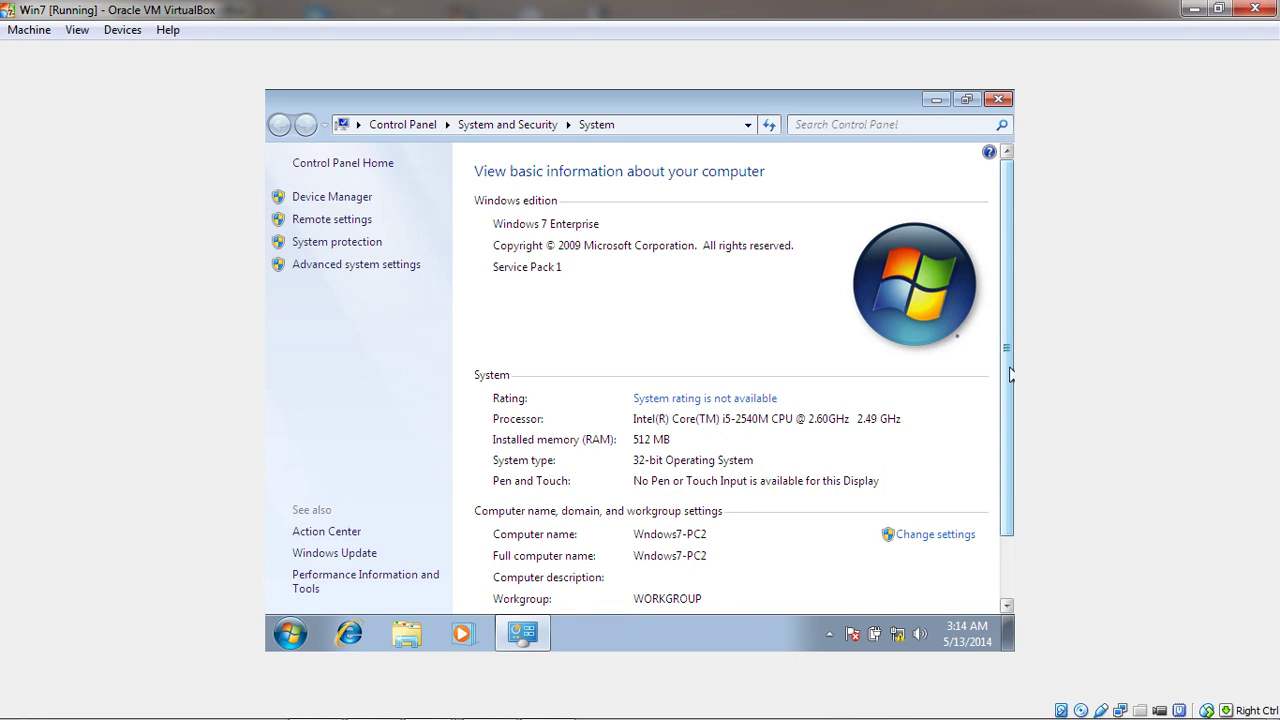
{"action": "left_click_drag", "start_coordinate": [1010, 375], "coordinate": [1008, 505]}
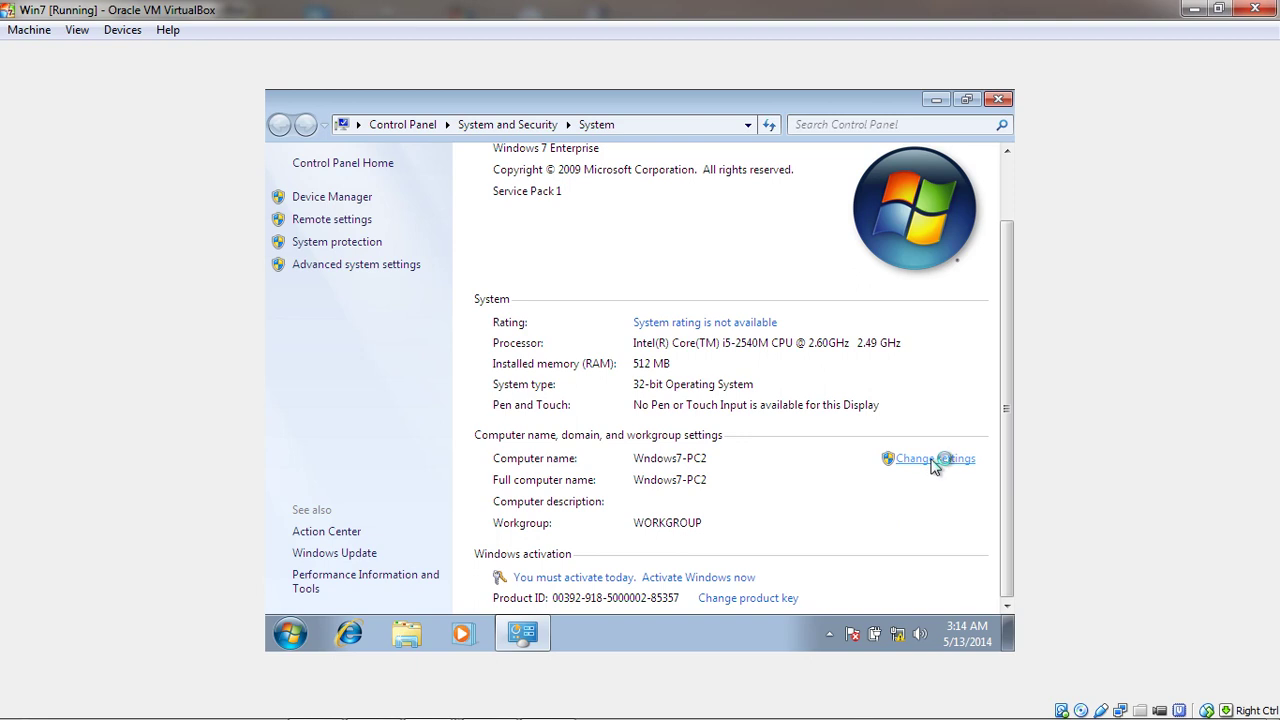
{"action": "left_click", "coordinate": [934, 460]}
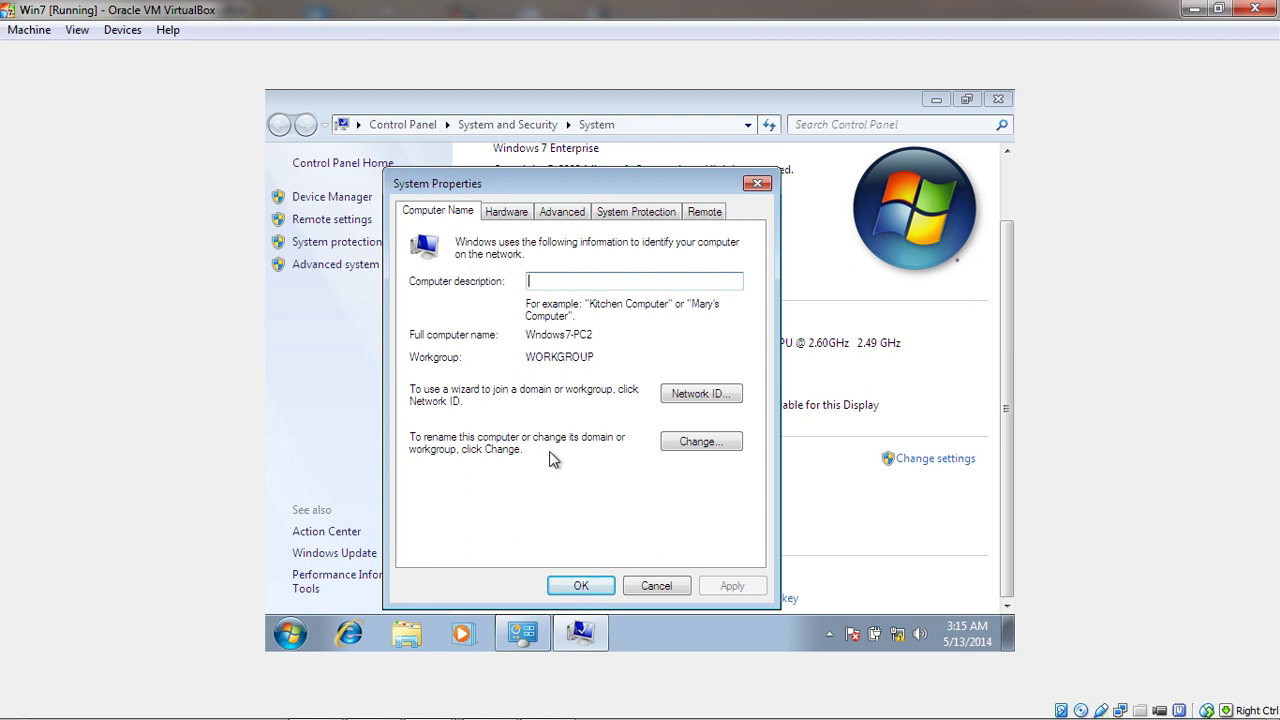
Change Windows7-PC2's membership from workgroup to the TechnoRuntz.com domain and confirm
{"action": "left_click", "coordinate": [692, 444]}
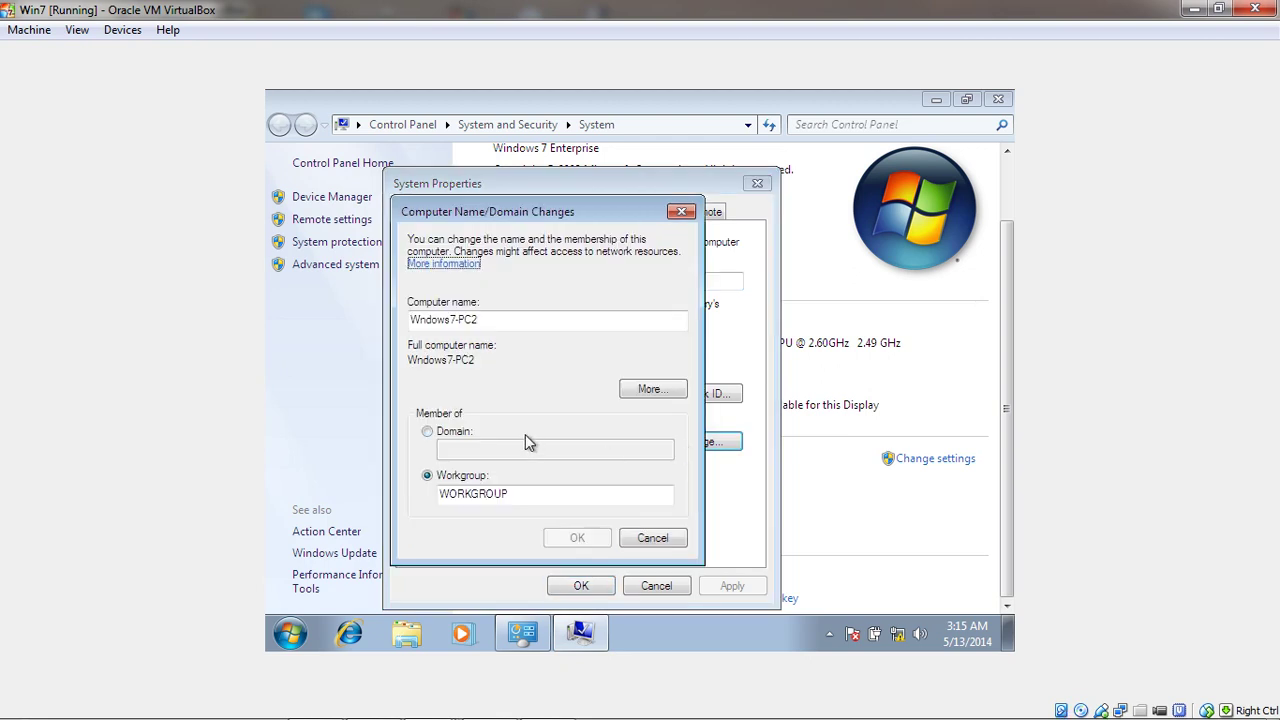
{"action": "left_click", "coordinate": [428, 432]}
{"action": "left_click", "coordinate": [458, 452]}
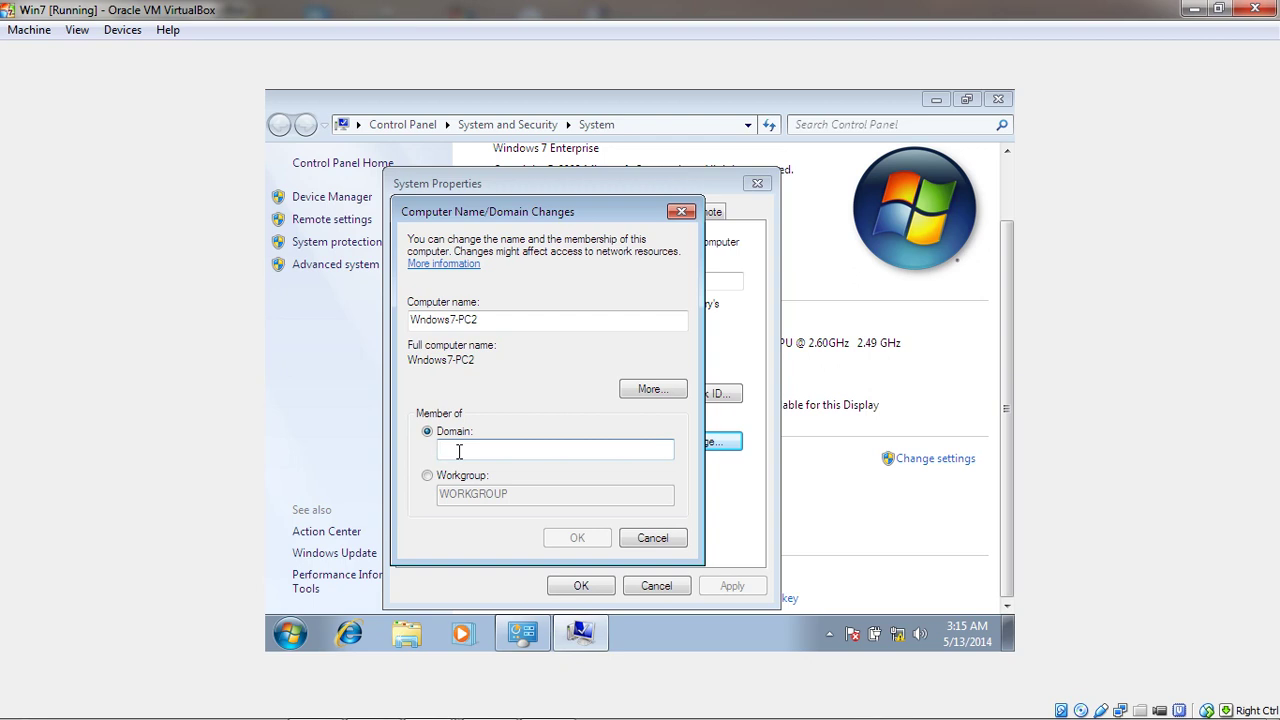
{"action": "type", "text": "TechnoRuntz.com"}
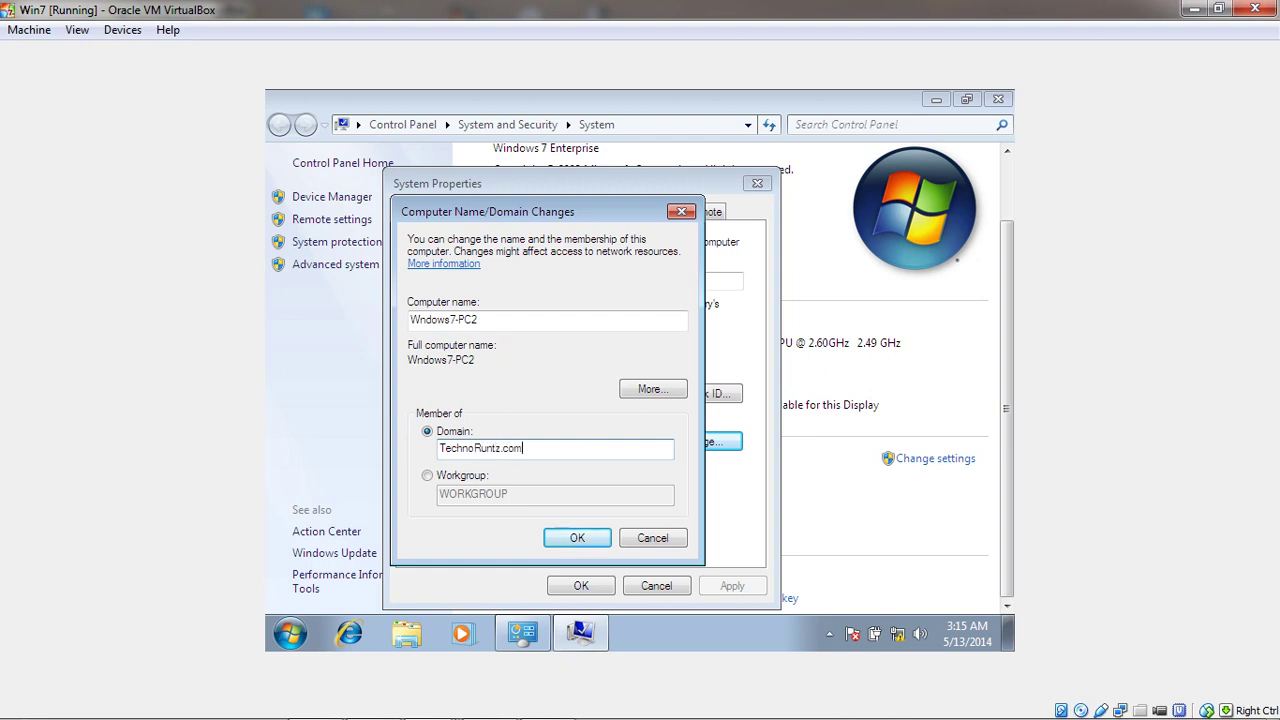
{"action": "left_click", "coordinate": [567, 540]}
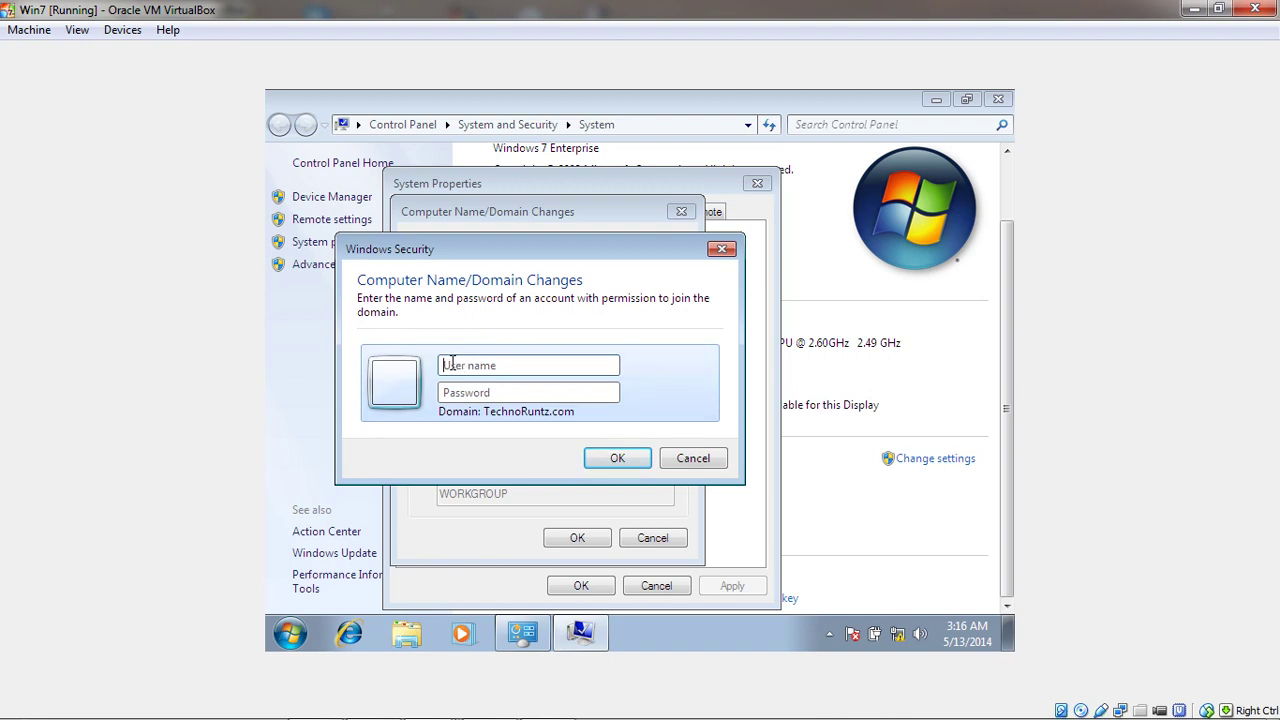
Authenticate the join with the domain administrator account and password, then acknowledge the TechnoRuntz.com welcome
{"action": "type", "text": "administrator"}
{"action": "left_click", "coordinate": [528, 392]}
{"action": "type", "text": "•"}
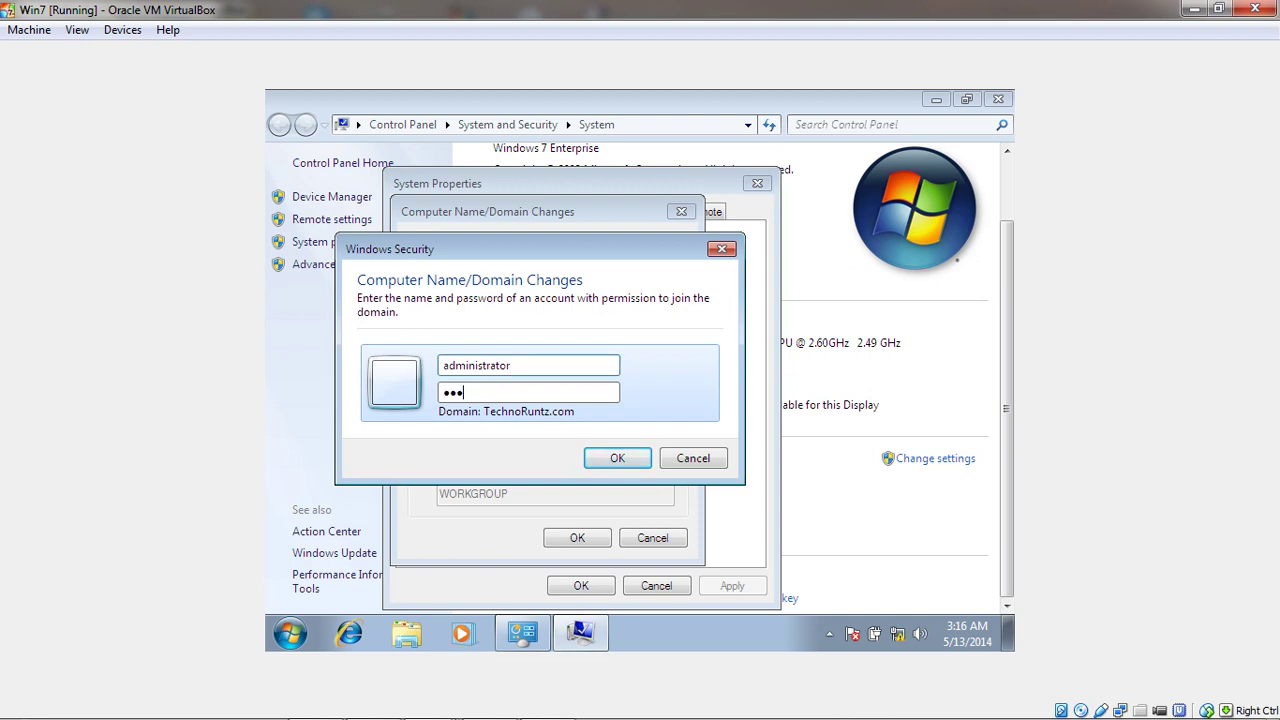
{"action": "type", "text": "••••••••"}
{"action": "left_click", "coordinate": [613, 460]}
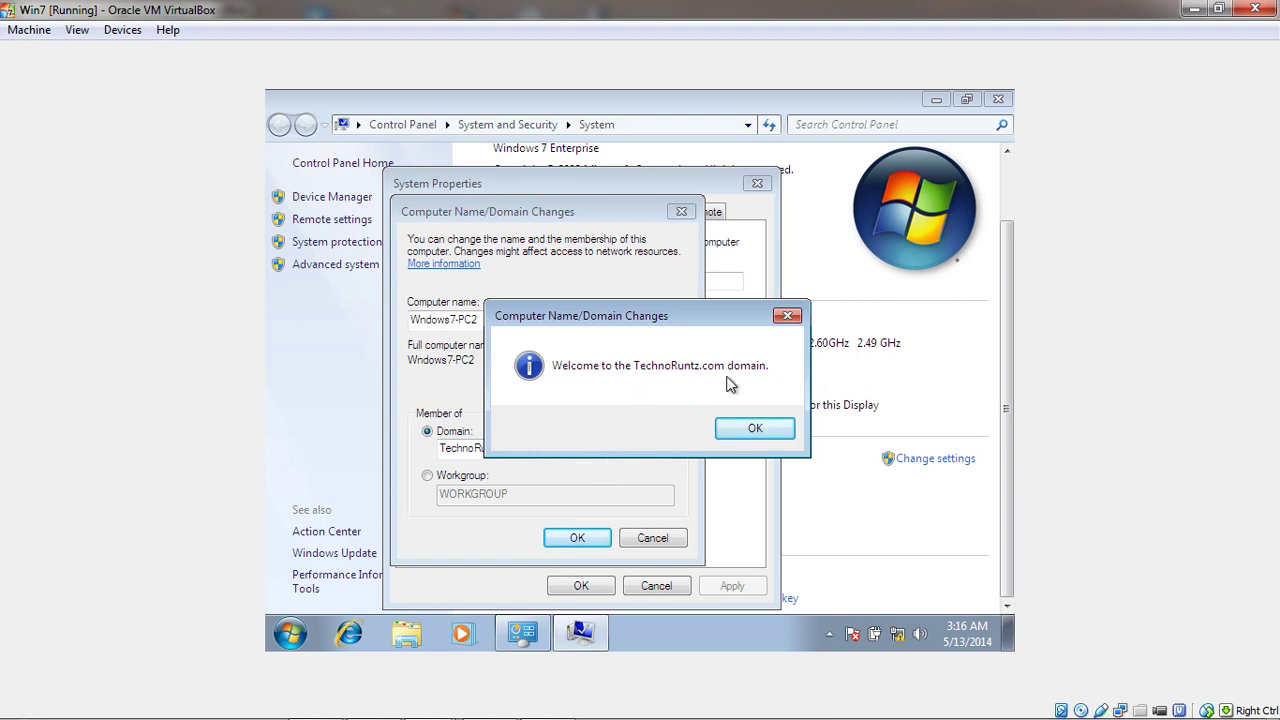
{"action": "left_click", "coordinate": [748, 432]}
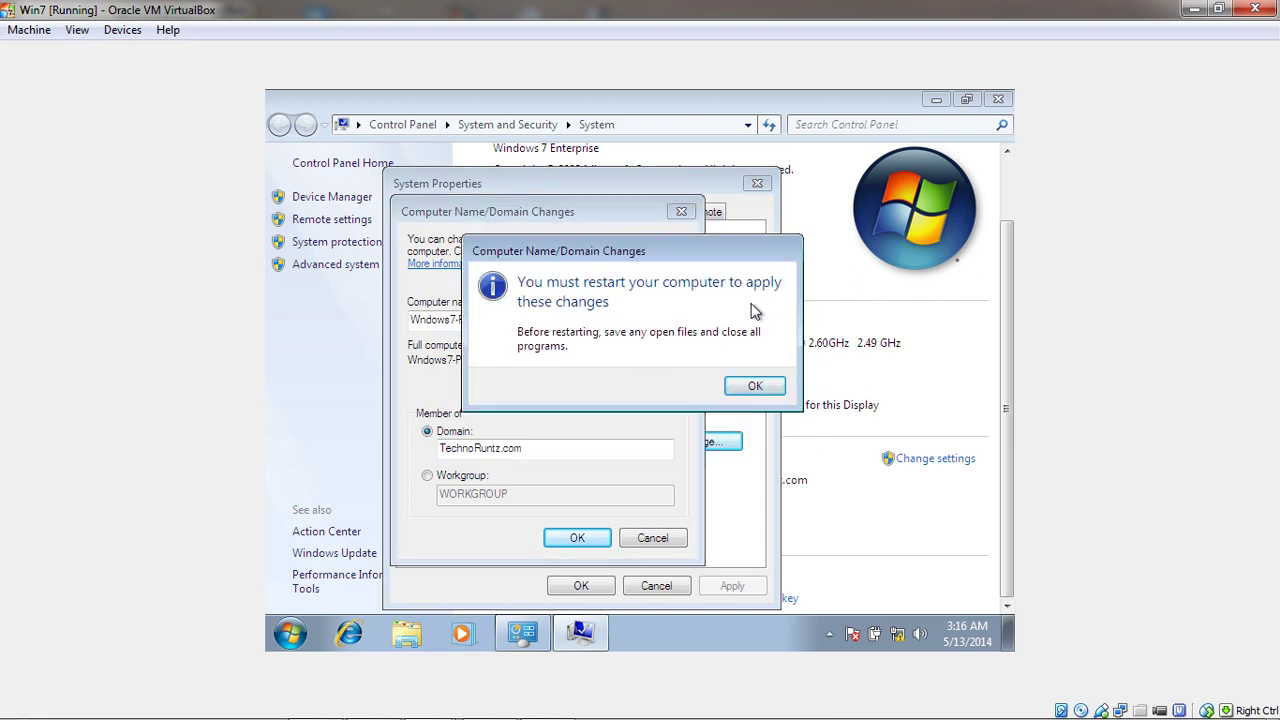
Acknowledge the restart notice, close System Properties and restart Windows 7 now to apply the domain join
{"action": "left_click", "coordinate": [755, 388]}
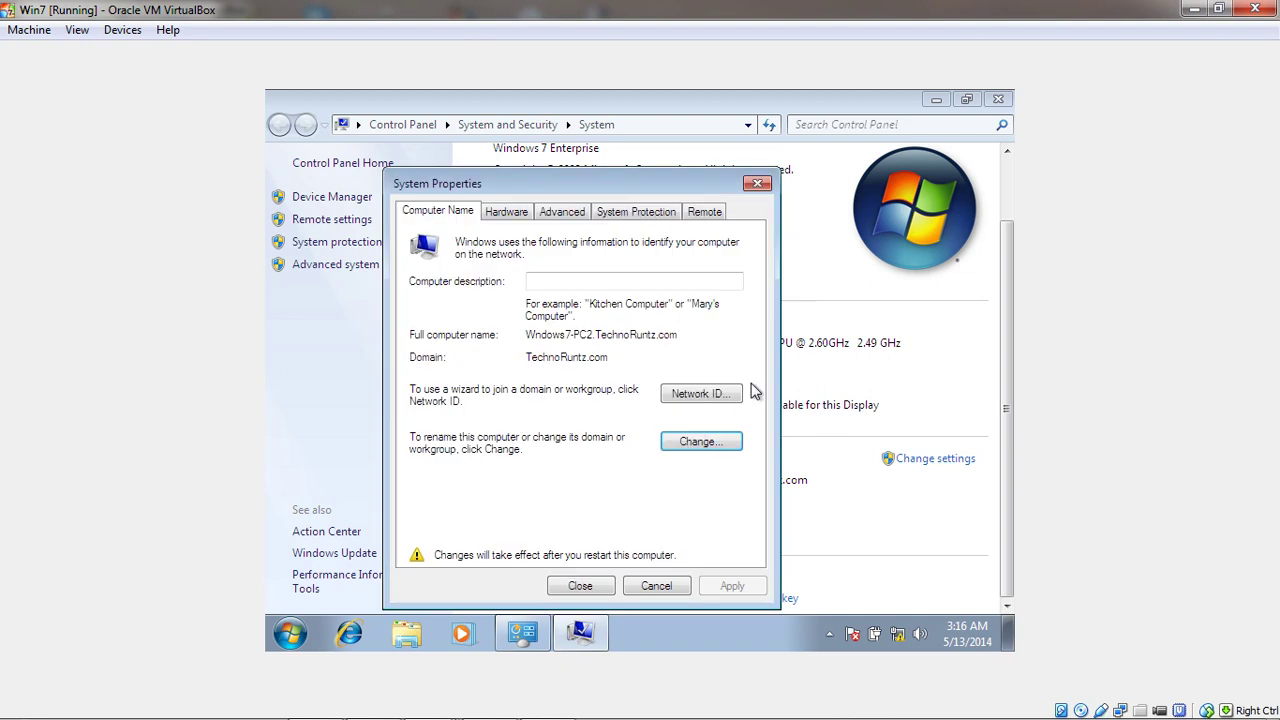
{"action": "left_click", "coordinate": [584, 590]}
{"action": "left_click", "coordinate": [633, 386]}
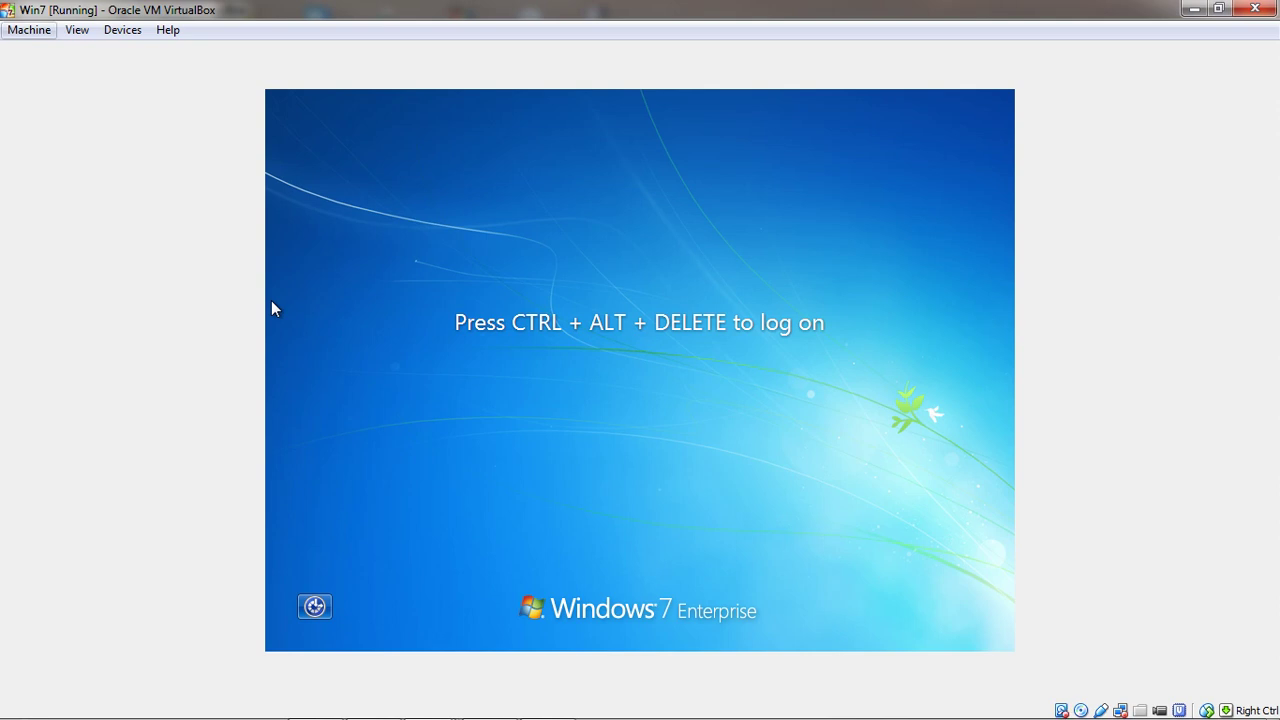
{"action": "left_click", "coordinate": [29, 30]}
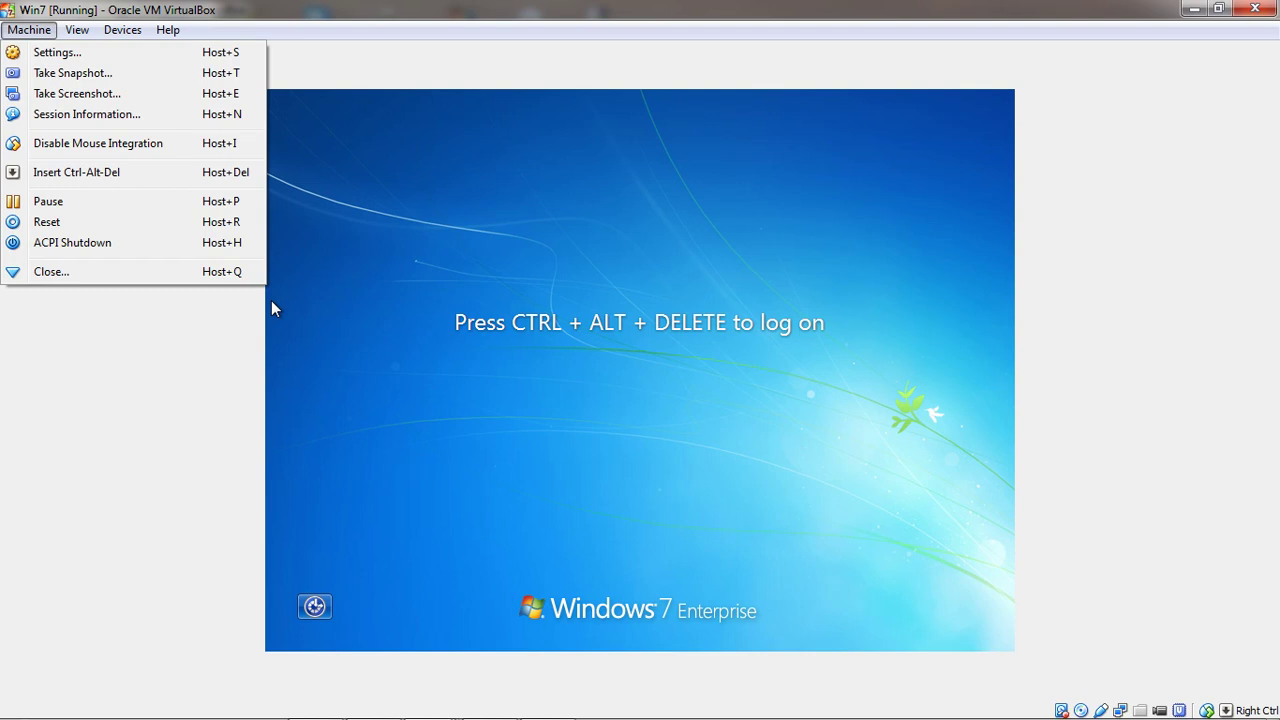
Send Ctrl-Alt-Del to the guest, choose Switch User then Other User, and enter the domain user's logon name
{"action": "key", "text": "Down"}
{"action": "key", "text": "Down"}
{"action": "key", "text": "Down"}
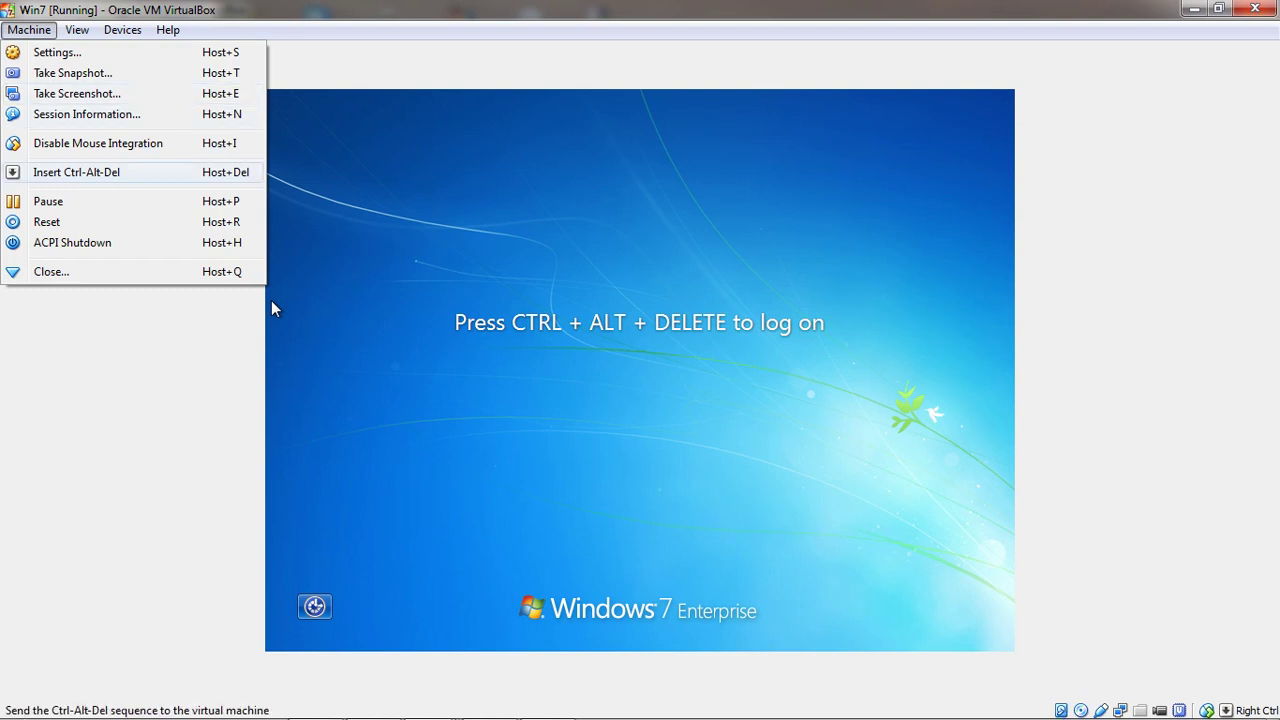
{"action": "key", "text": "Return"}
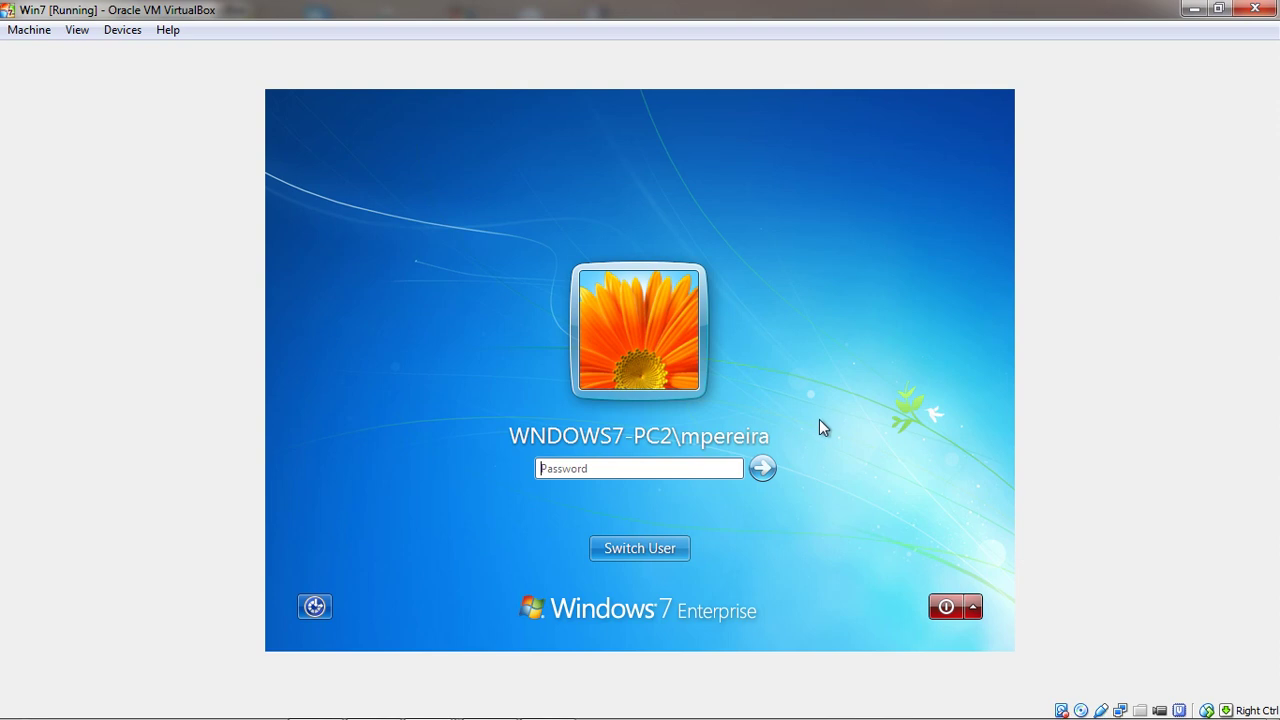
{"action": "left_click", "coordinate": [636, 548]}
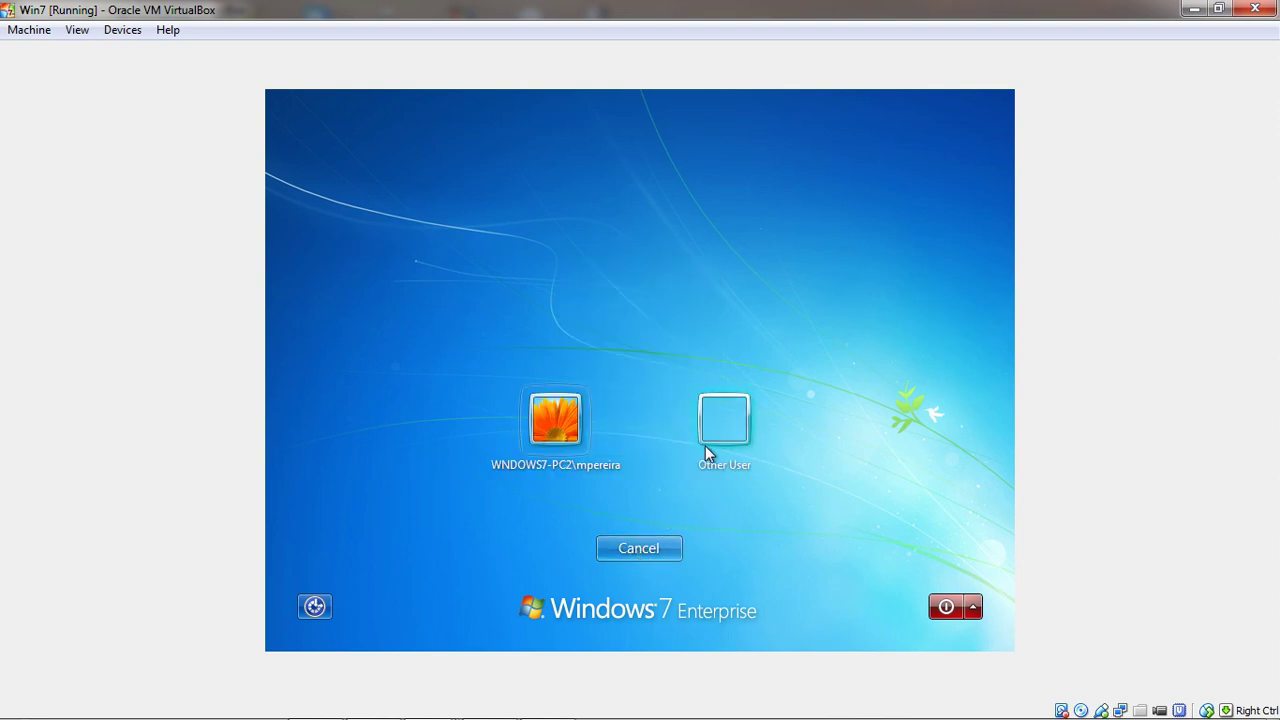
{"action": "left_click", "coordinate": [726, 430]}
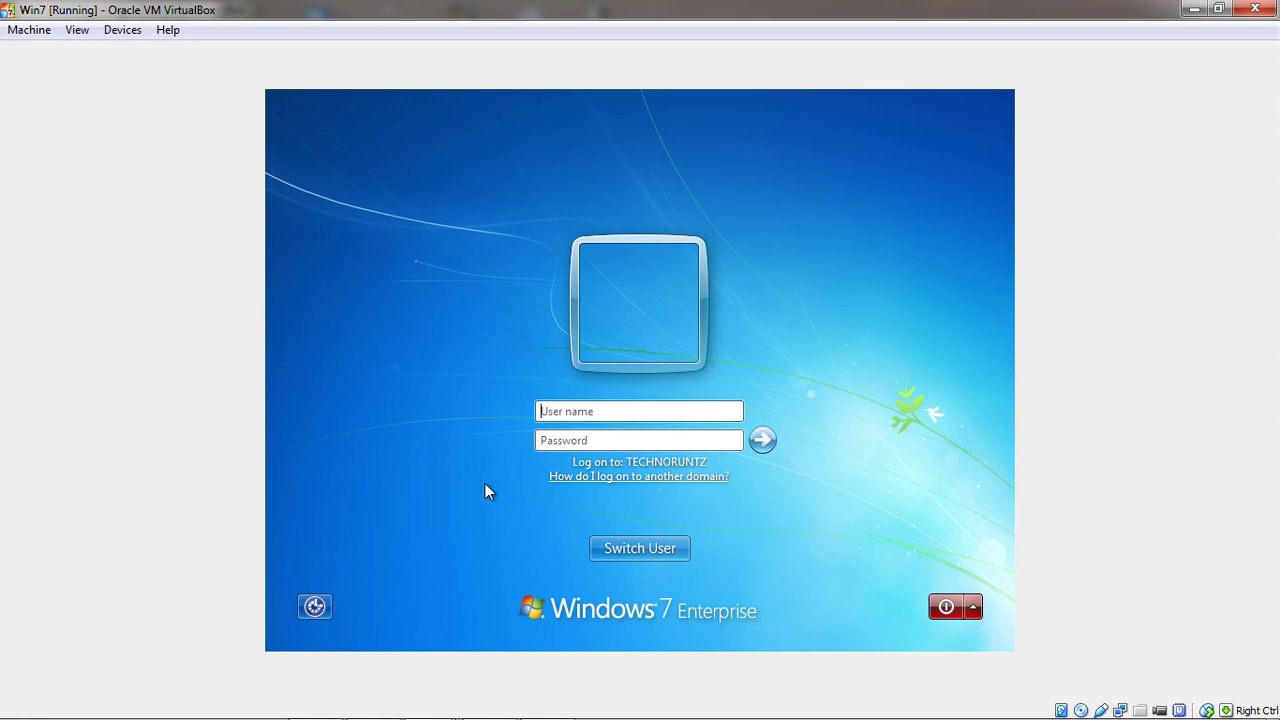
Enter the domain user's password and submit the logon
{"action": "left_click", "coordinate": [542, 441]}
{"action": "type", "text": "pas"}
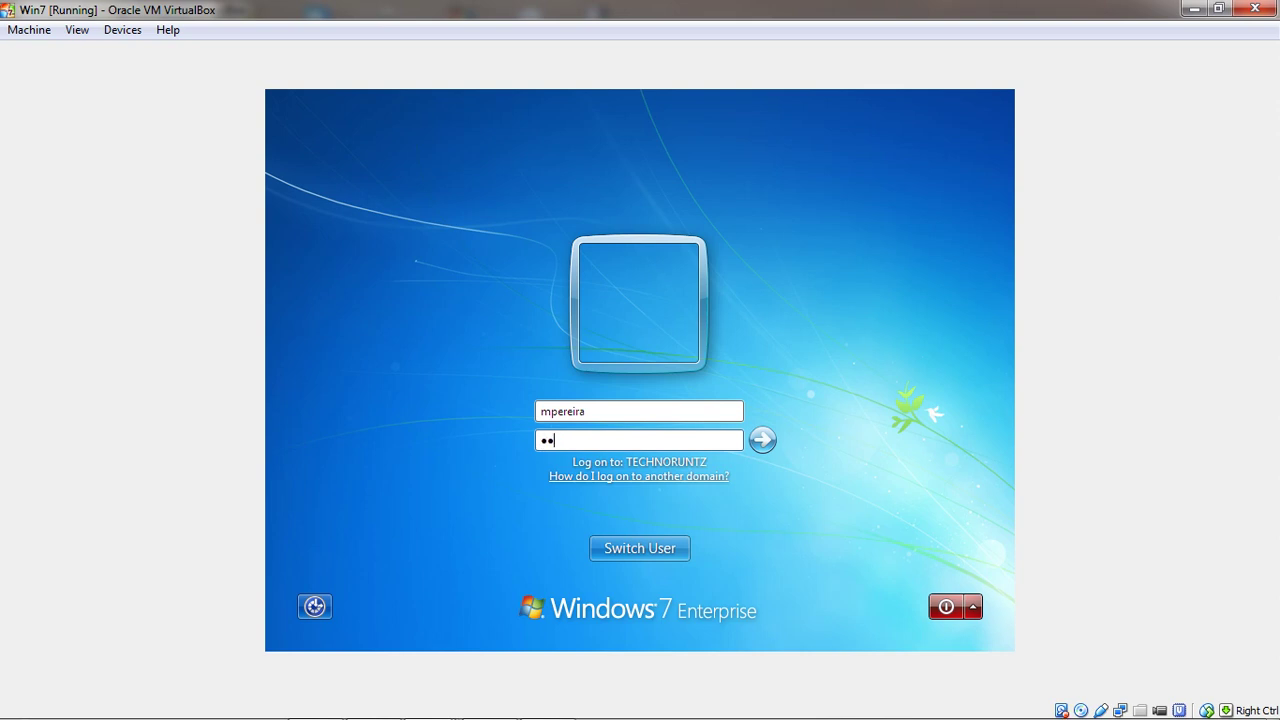
{"action": "type", "text": "sword"}
{"action": "key", "text": "Return"}
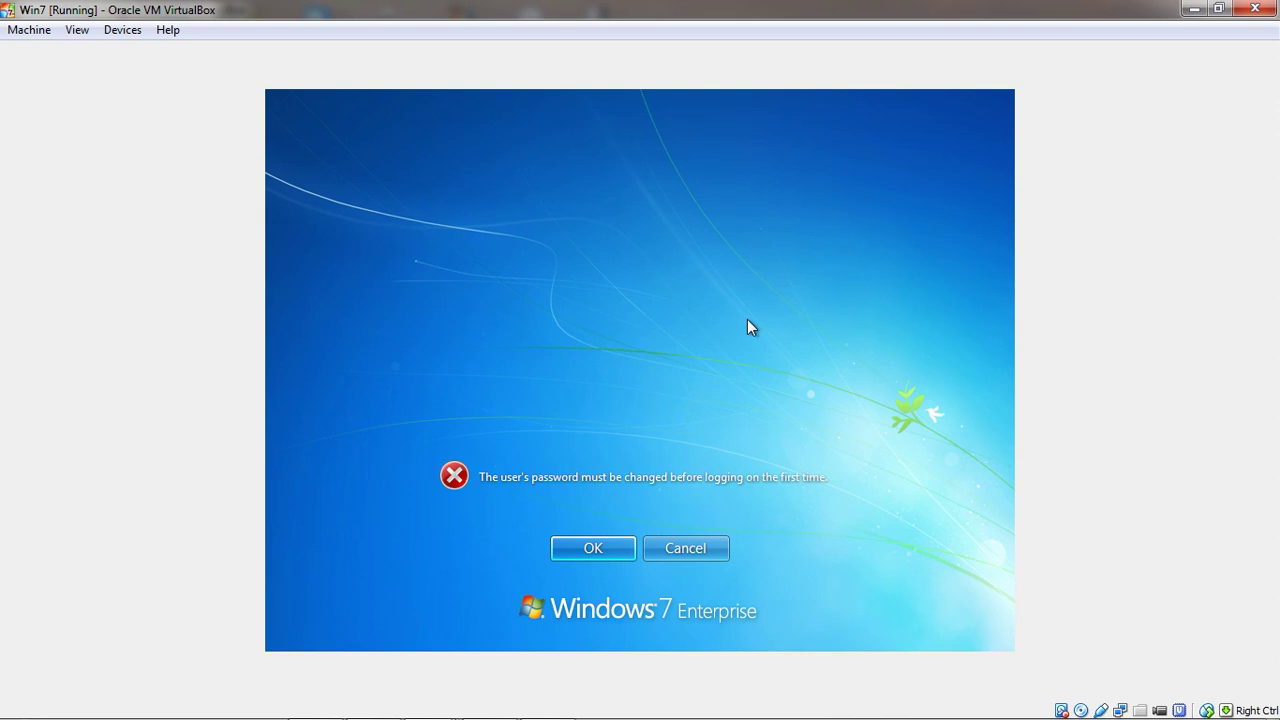
Replace the domain user's expiring password with a new confirmed one and finish logging on
{"action": "left_click", "coordinate": [590, 549]}
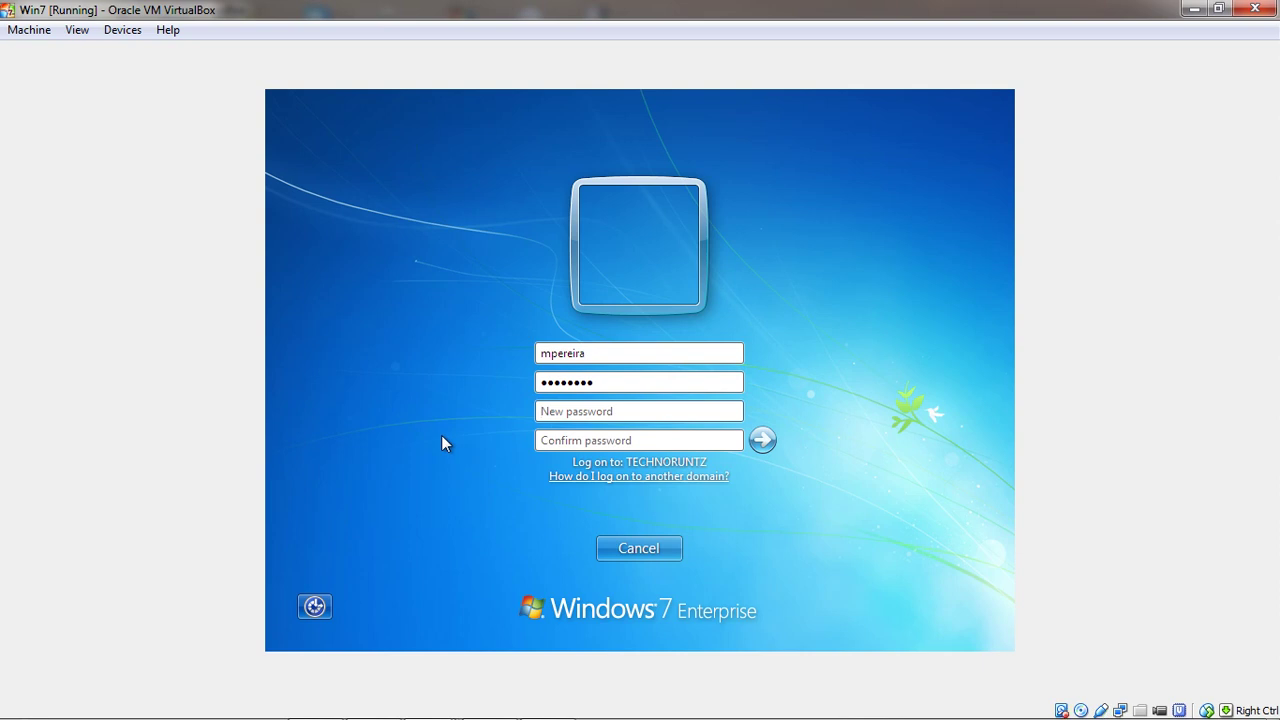
{"action": "type", "text": "**********"}
{"action": "key", "text": "Tab"}
{"action": "type", "text": "*"}
{"action": "key", "text": "BackSpace"}
{"action": "type", "text": "*********"}
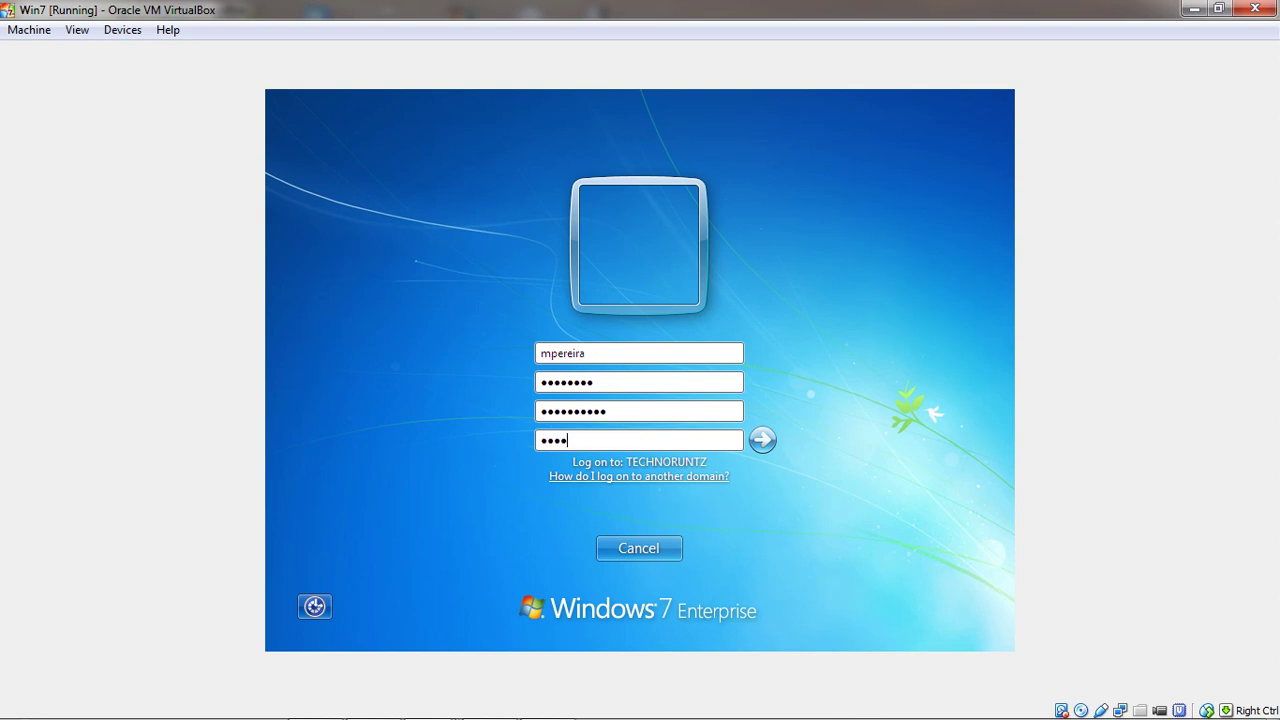
{"action": "type", "text": "*"}
{"action": "key", "text": "Return"}
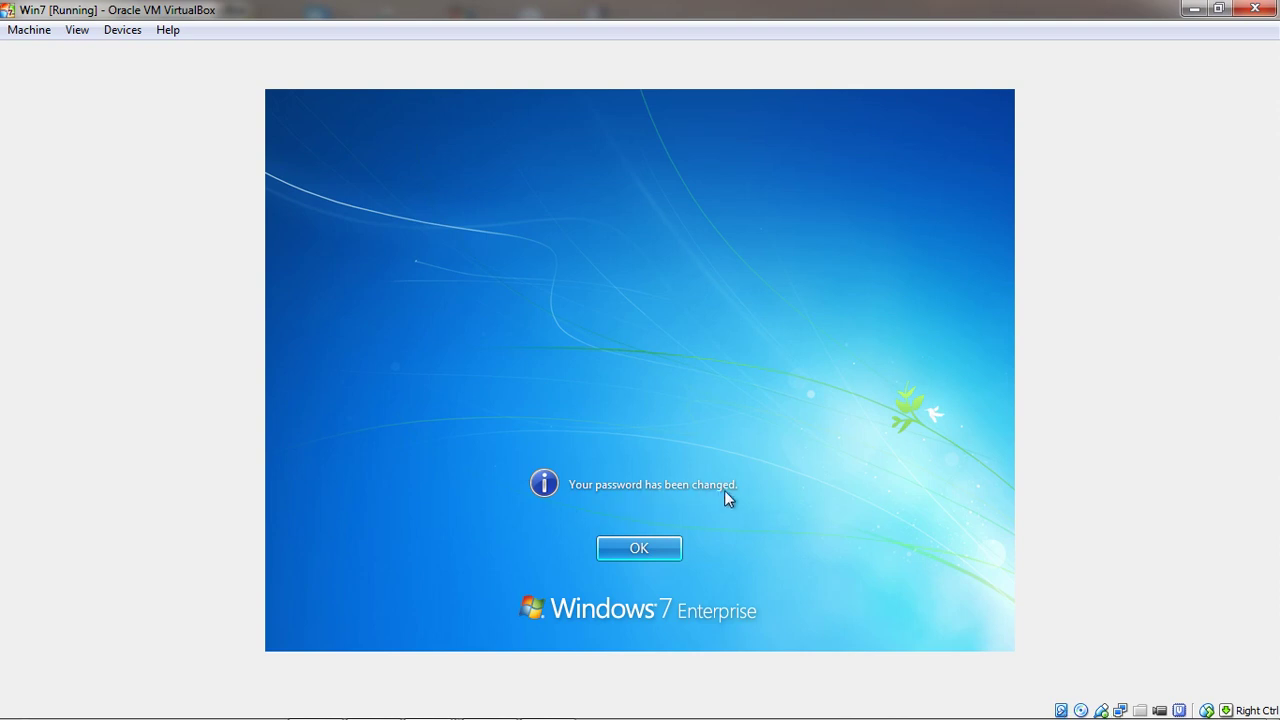
{"action": "left_click", "coordinate": [630, 550]}
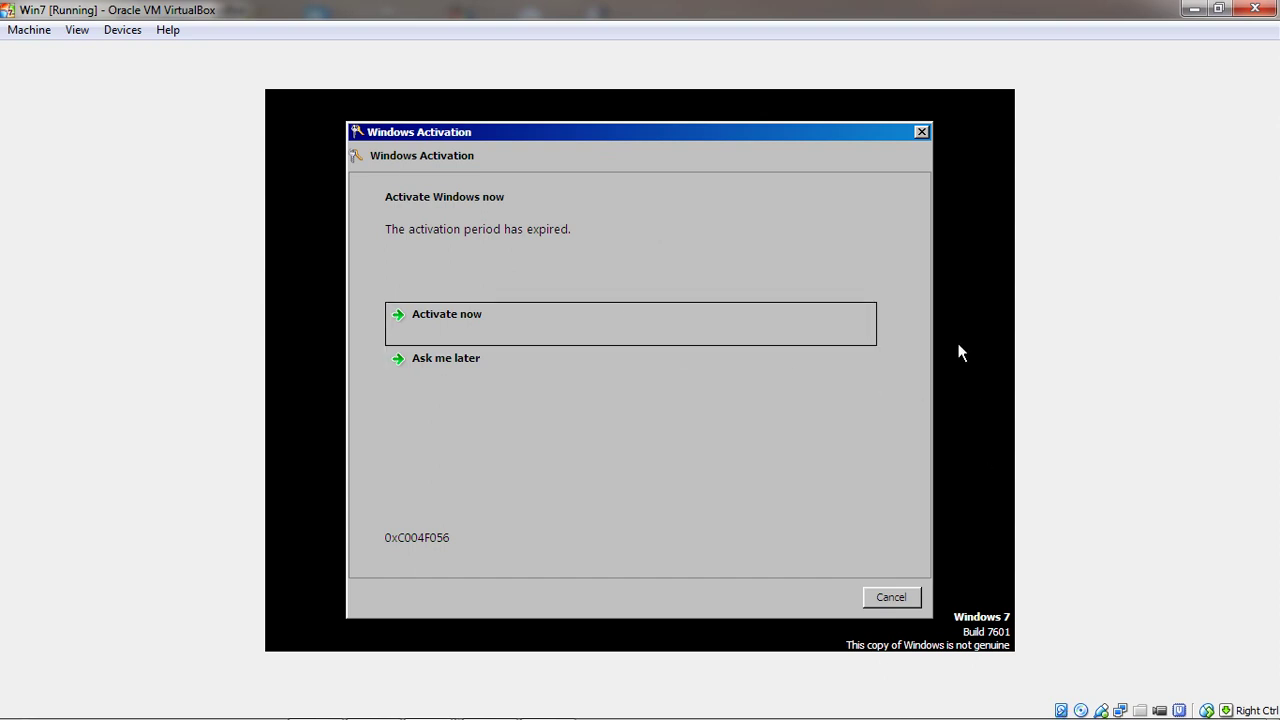
Postpone Windows activation and close the genuine Microsoft software message
{"action": "left_click", "coordinate": [457, 358]}
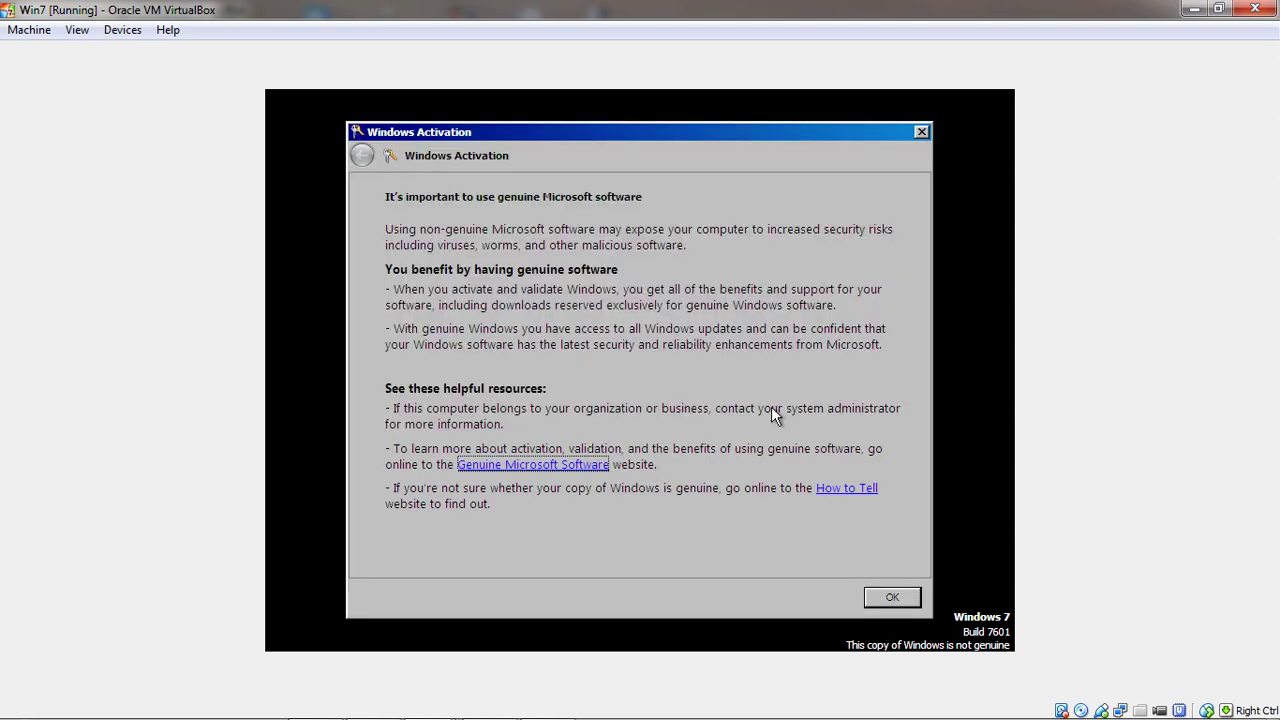
{"action": "left_click", "coordinate": [892, 598]}
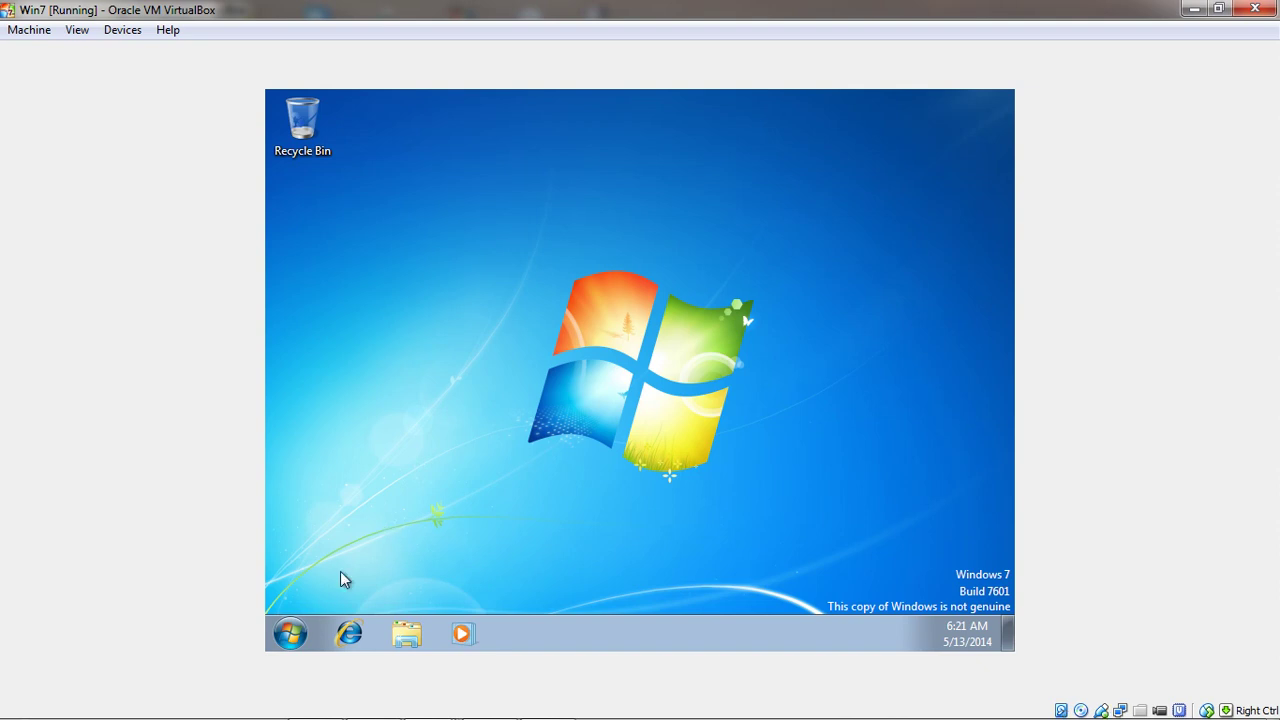
Open Computer's system properties and scroll to confirm Windows7-PC2 belongs to TechnoRuntz.com
{"action": "left_click", "coordinate": [293, 638]}
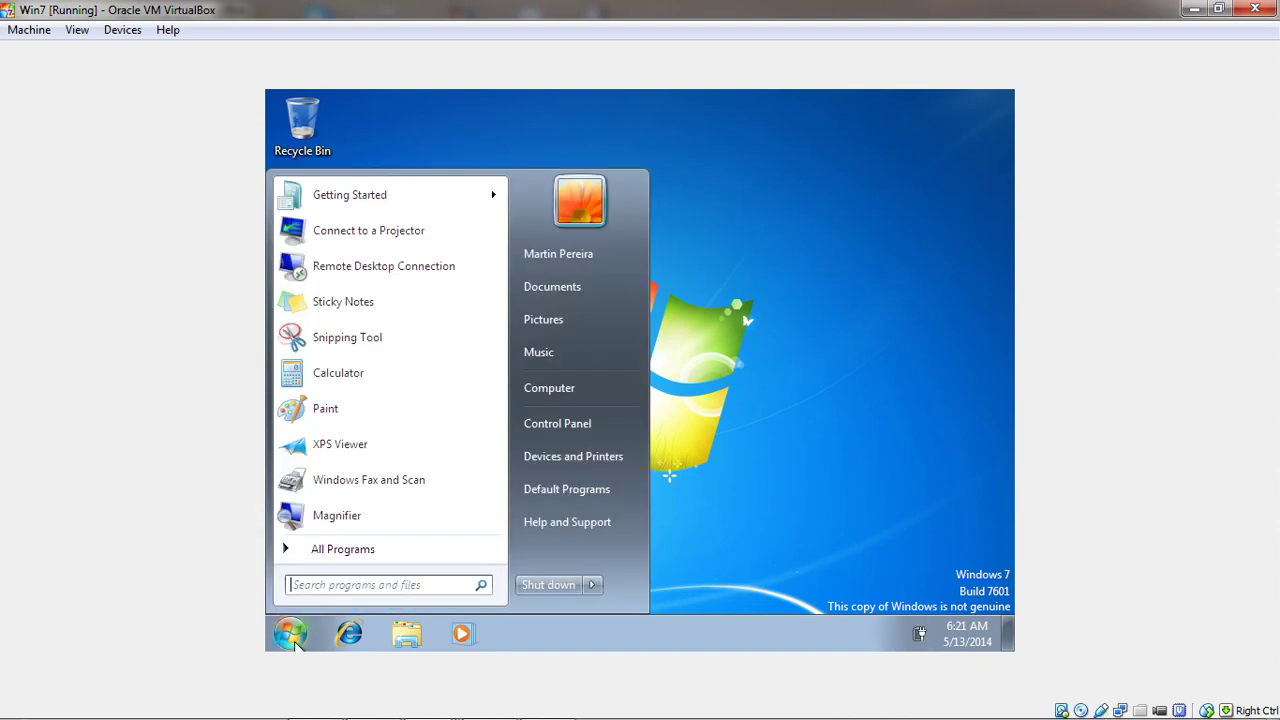
{"action": "right_click", "coordinate": [557, 394]}
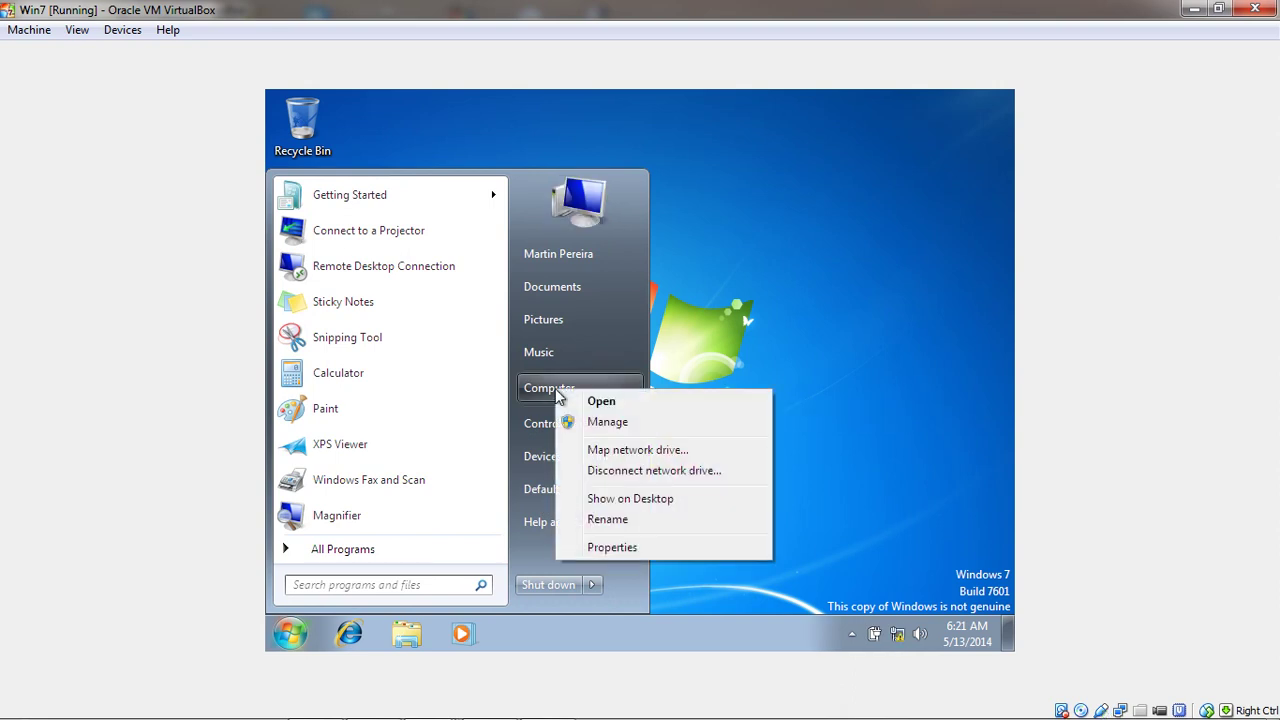
{"action": "left_click", "coordinate": [627, 549]}
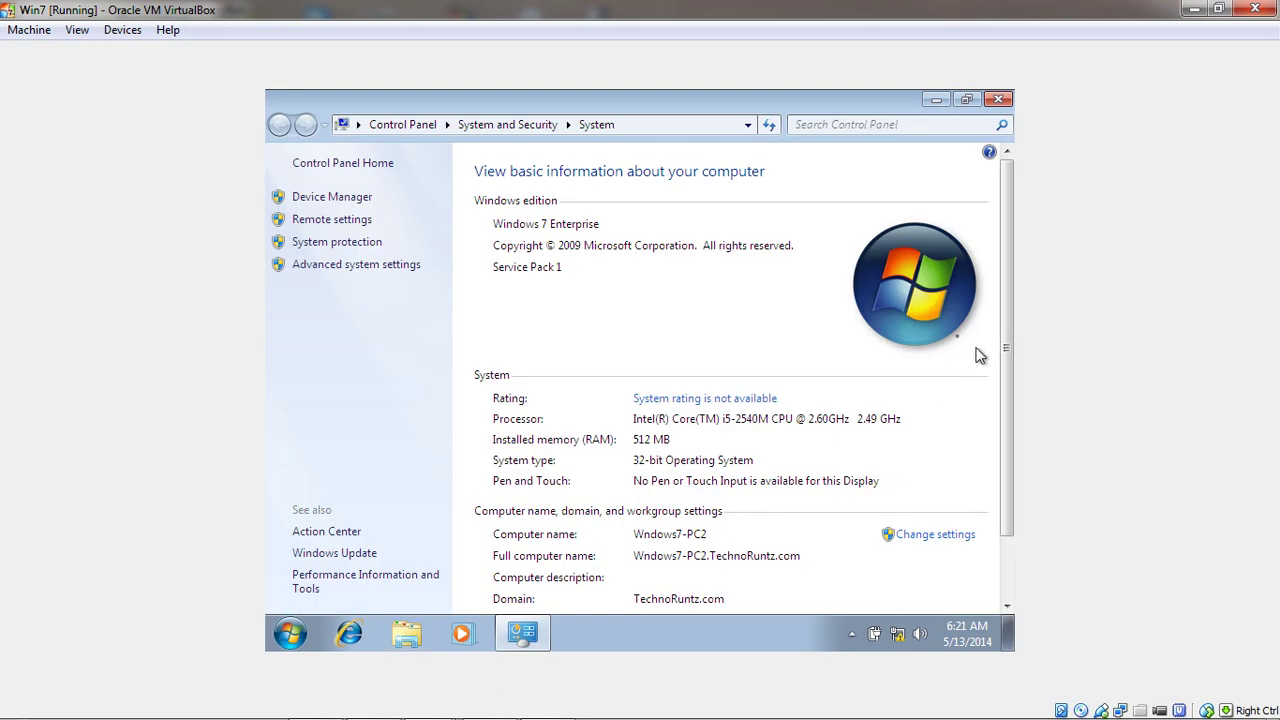
{"action": "scroll", "coordinate": [1002, 335], "scroll_direction": "down", "scroll_amount": 2}
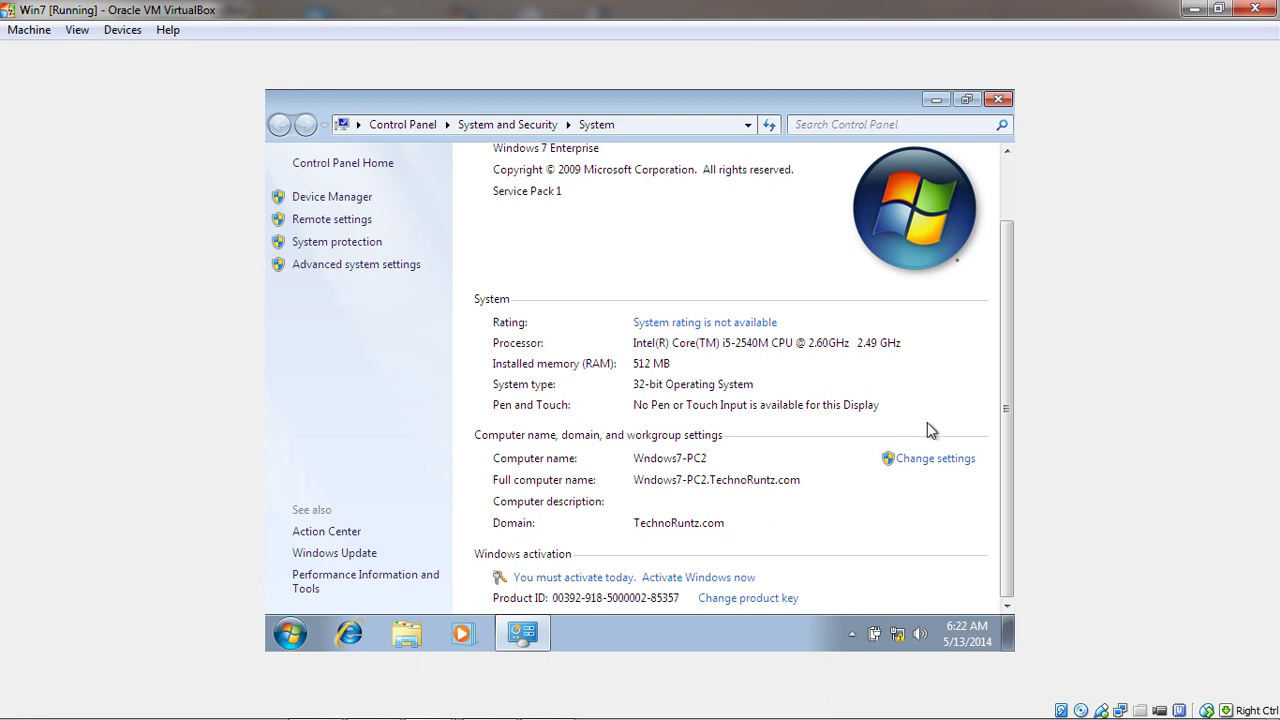
{"action": "left_click_drag", "start_coordinate": [1008, 408], "coordinate": [1006, 312]}
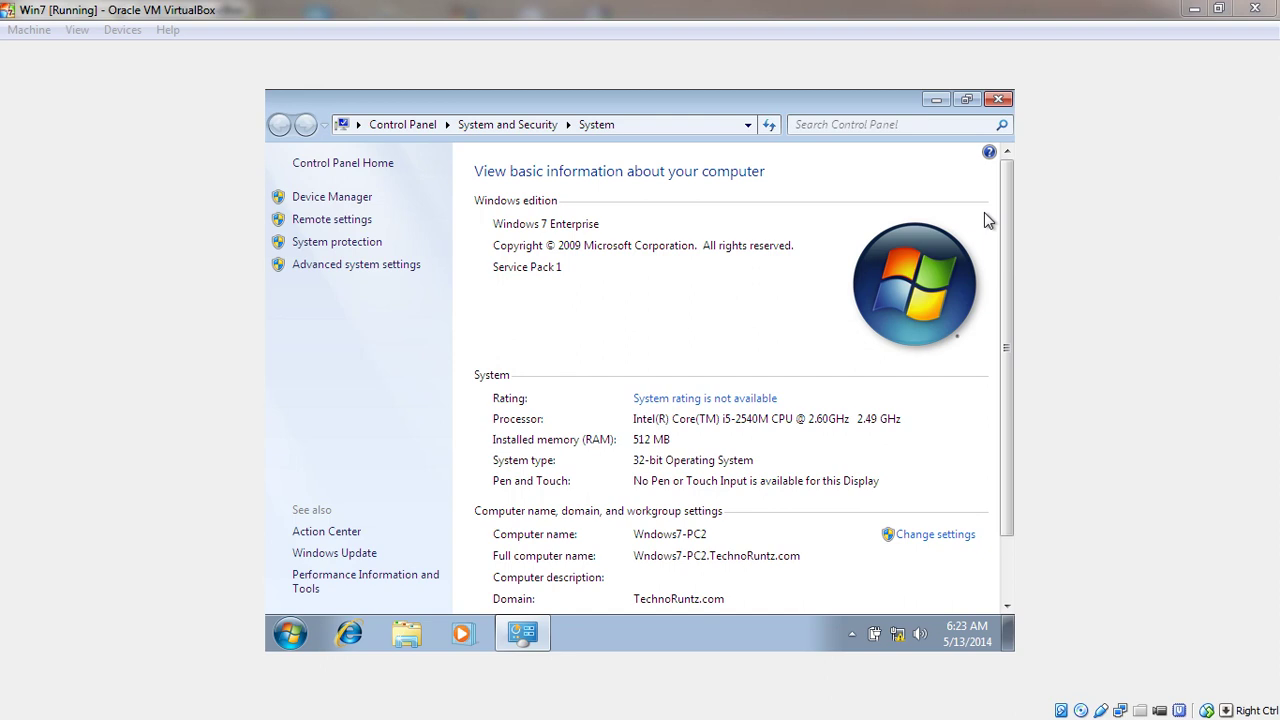
Close the Win7 System window and bring up the Windows7 VM at its PC1 logon screen
{"action": "left_click", "coordinate": [998, 100]}
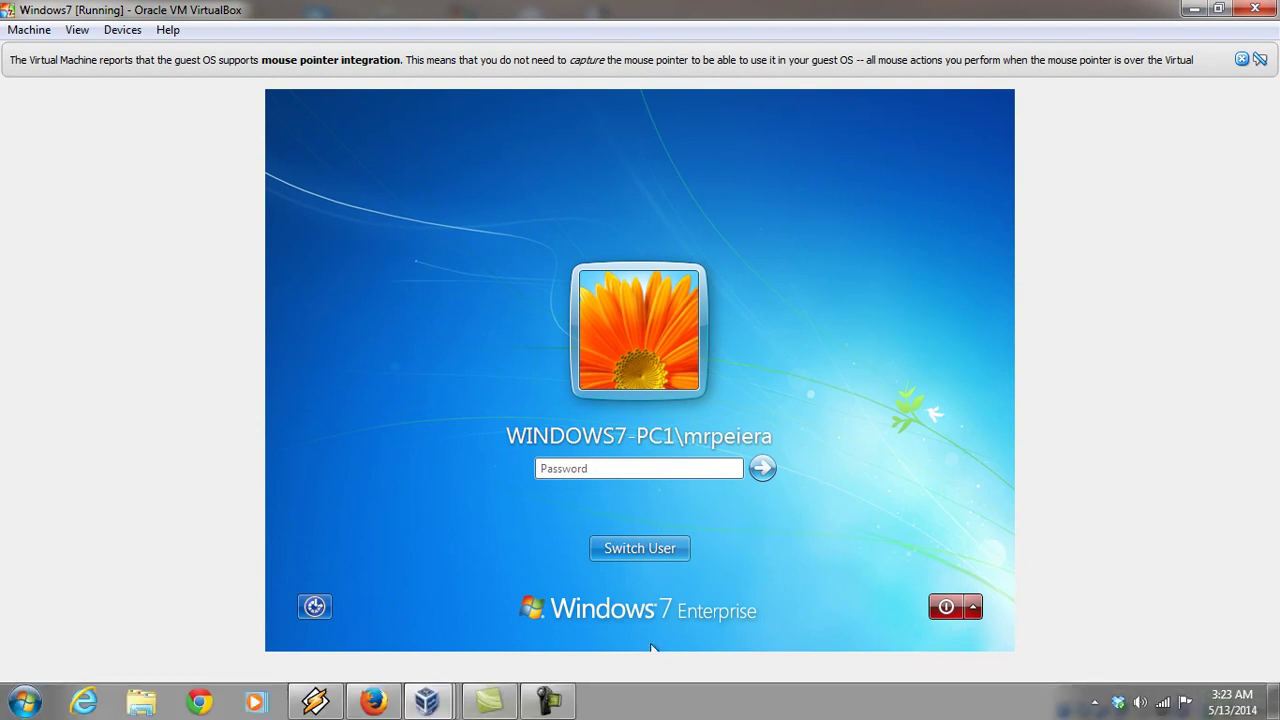
{"action": "mouse_move", "coordinate": [427, 701]}
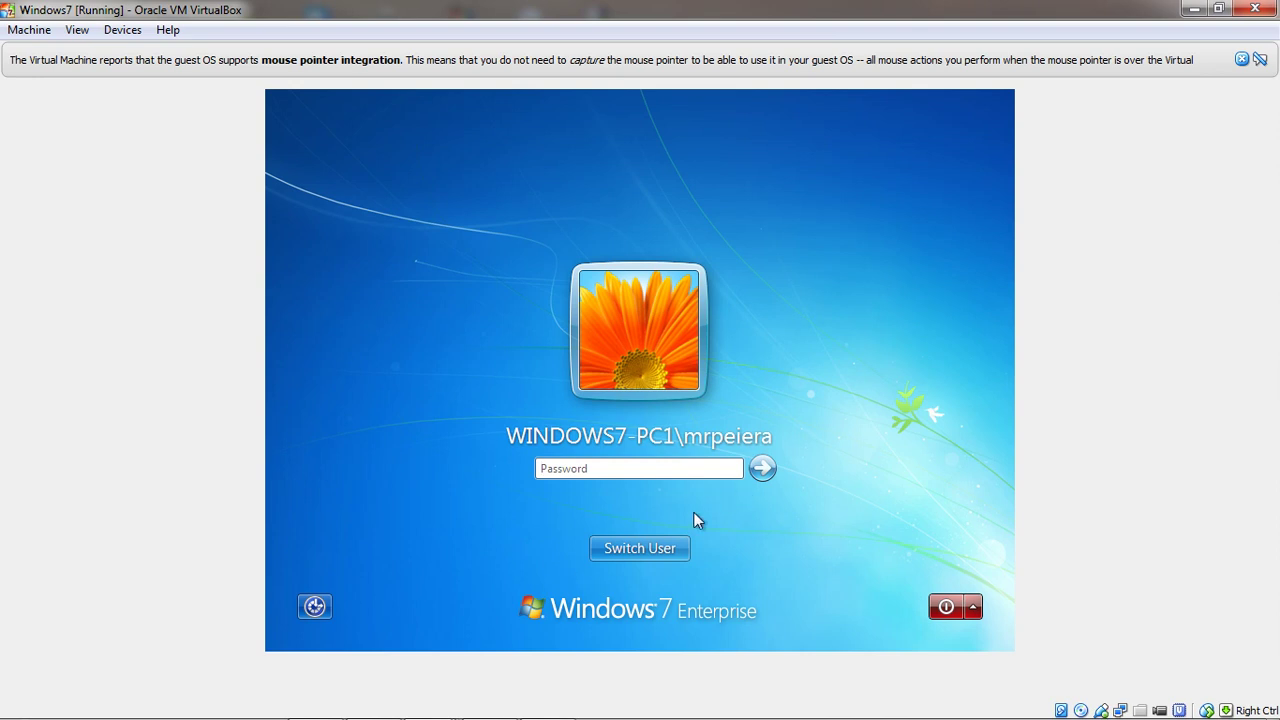
Log on to TECHNORUNTZ through Other User with the domain user's name and password
{"action": "left_click", "coordinate": [643, 553]}
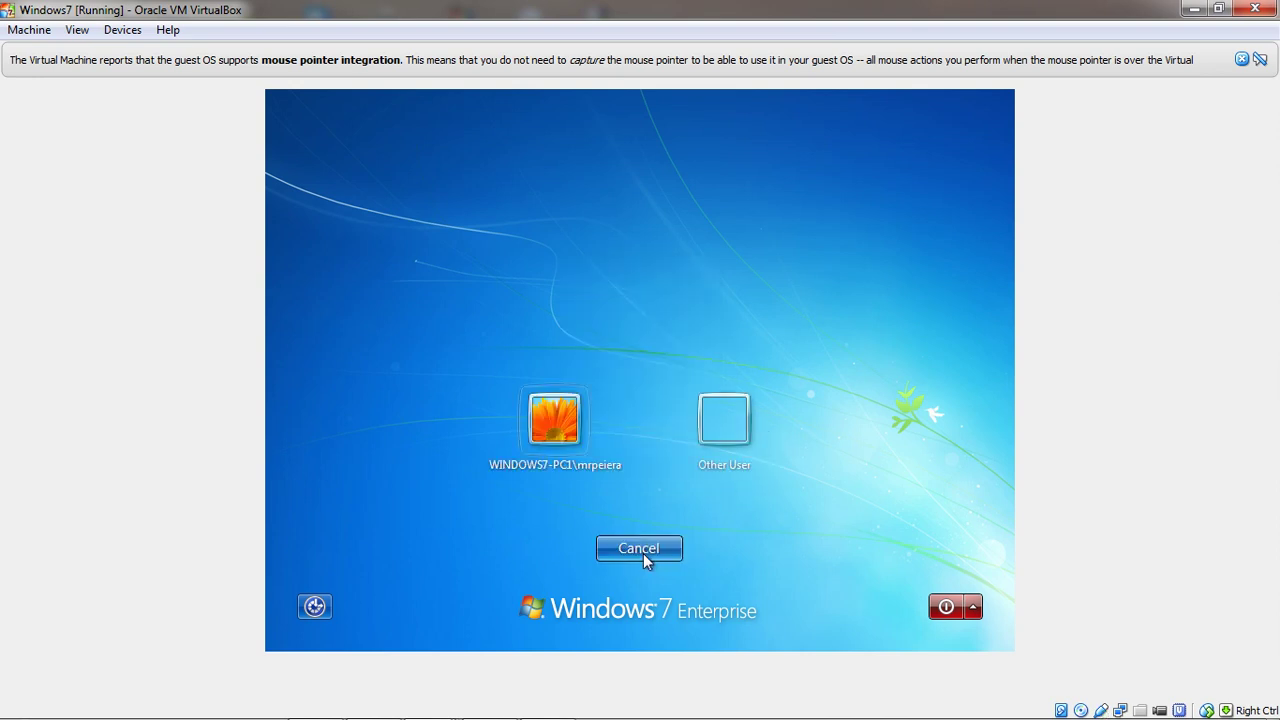
{"action": "left_click", "coordinate": [714, 430]}
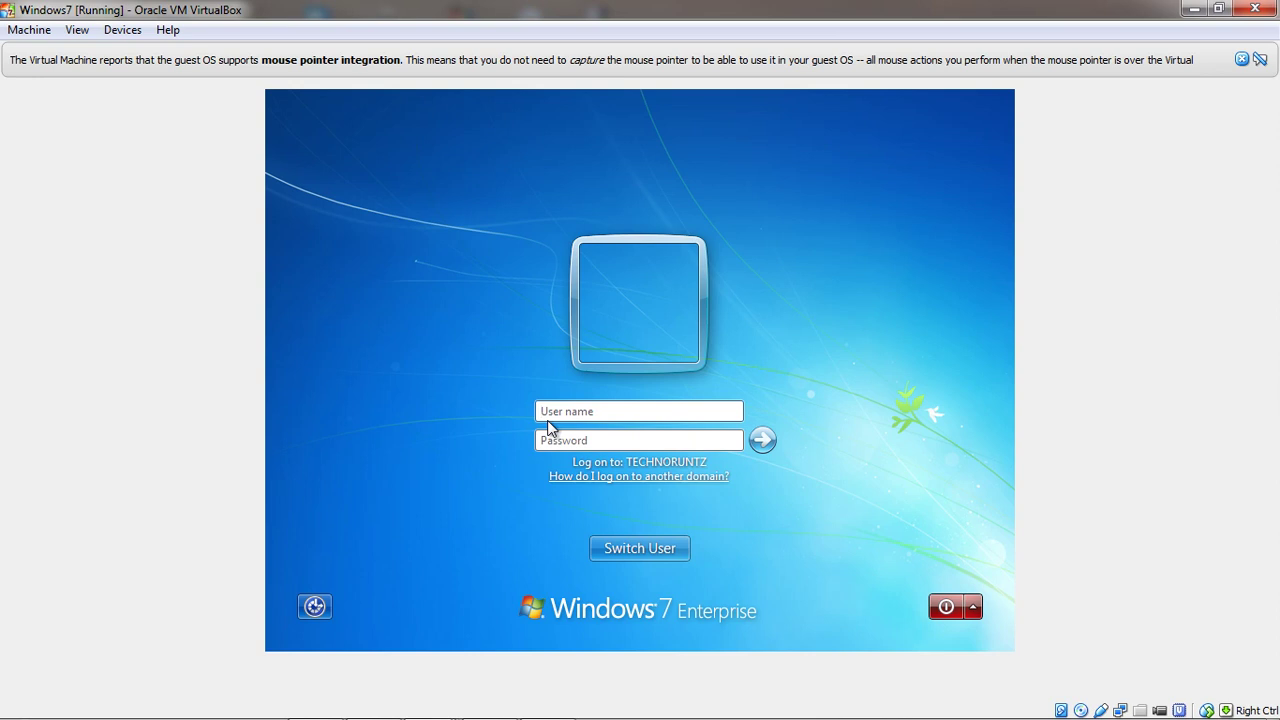
{"action": "type", "text": "jdoe"}
{"action": "left_click", "coordinate": [541, 440]}
{"action": "type", "text": "**"}
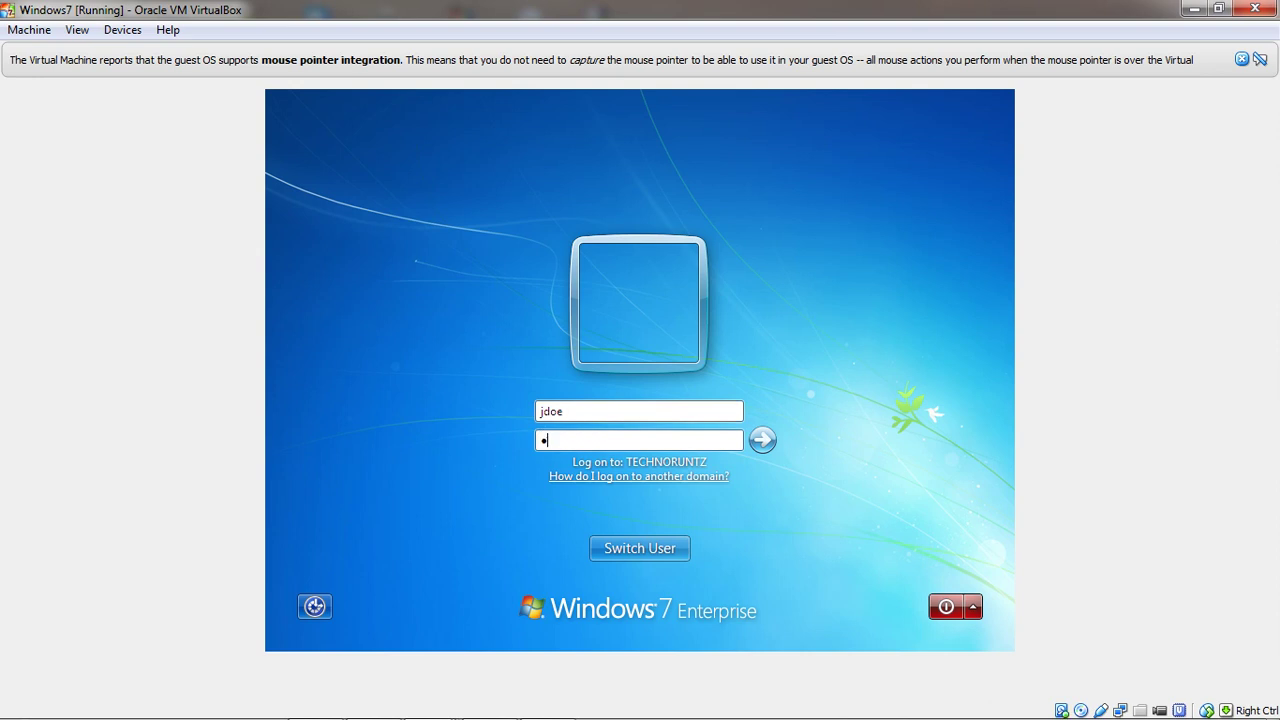
{"action": "type", "text": "******"}
{"action": "key", "text": "Return"}
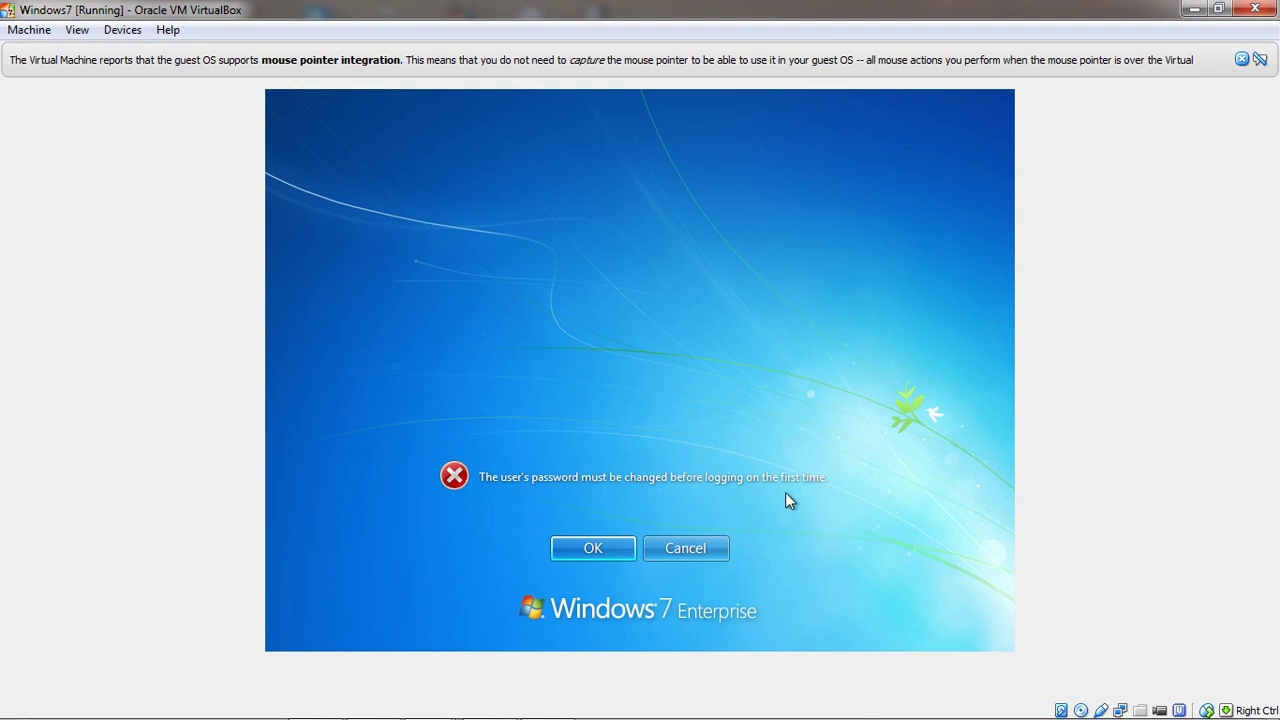
Set and confirm a new password for the domain user, then acknowledge the change
{"action": "left_click", "coordinate": [595, 547]}
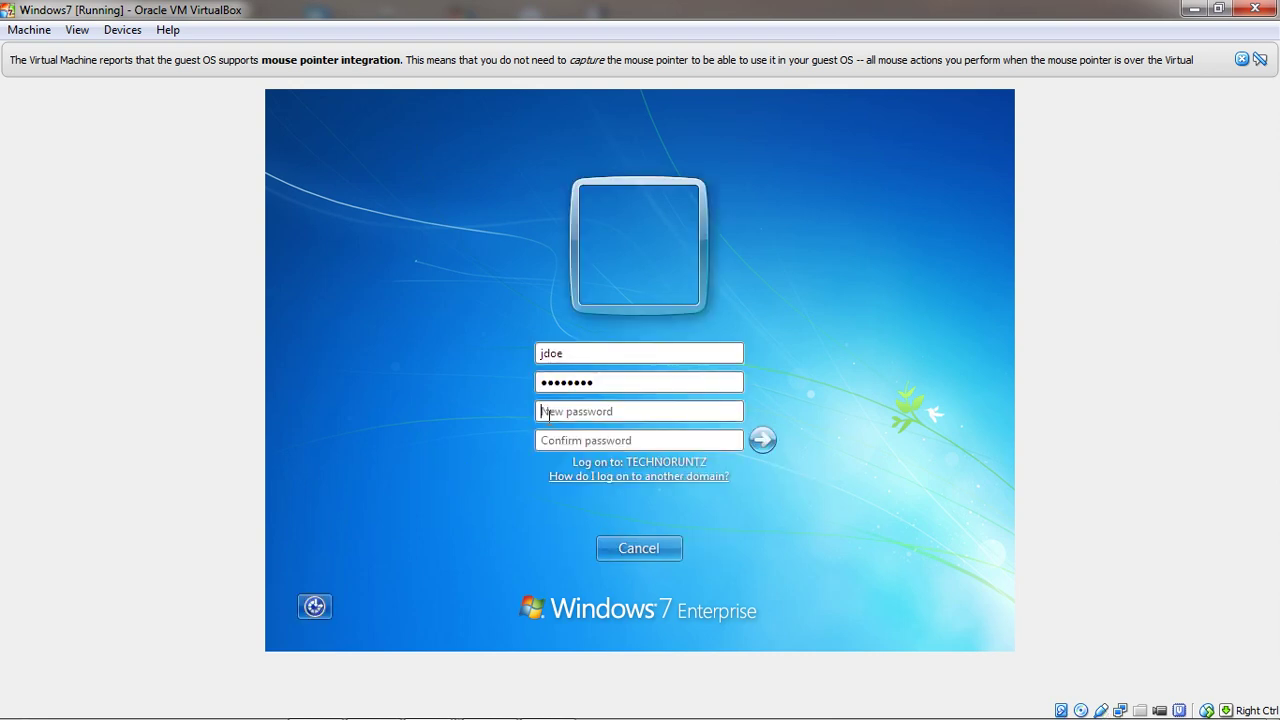
{"action": "type", "text": "••••••••••"}
{"action": "key", "text": "Tab"}
{"action": "type", "text": "•••••"}
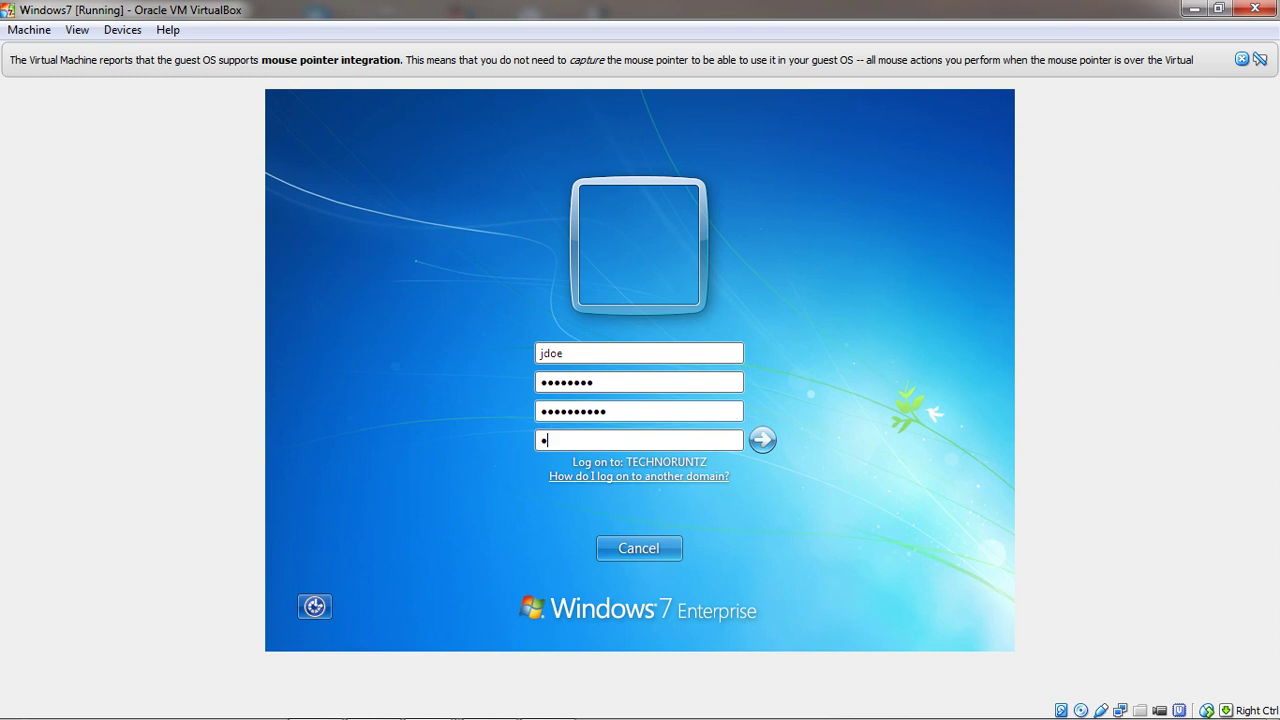
{"action": "type", "text": "•••••"}
{"action": "key", "text": "Return"}
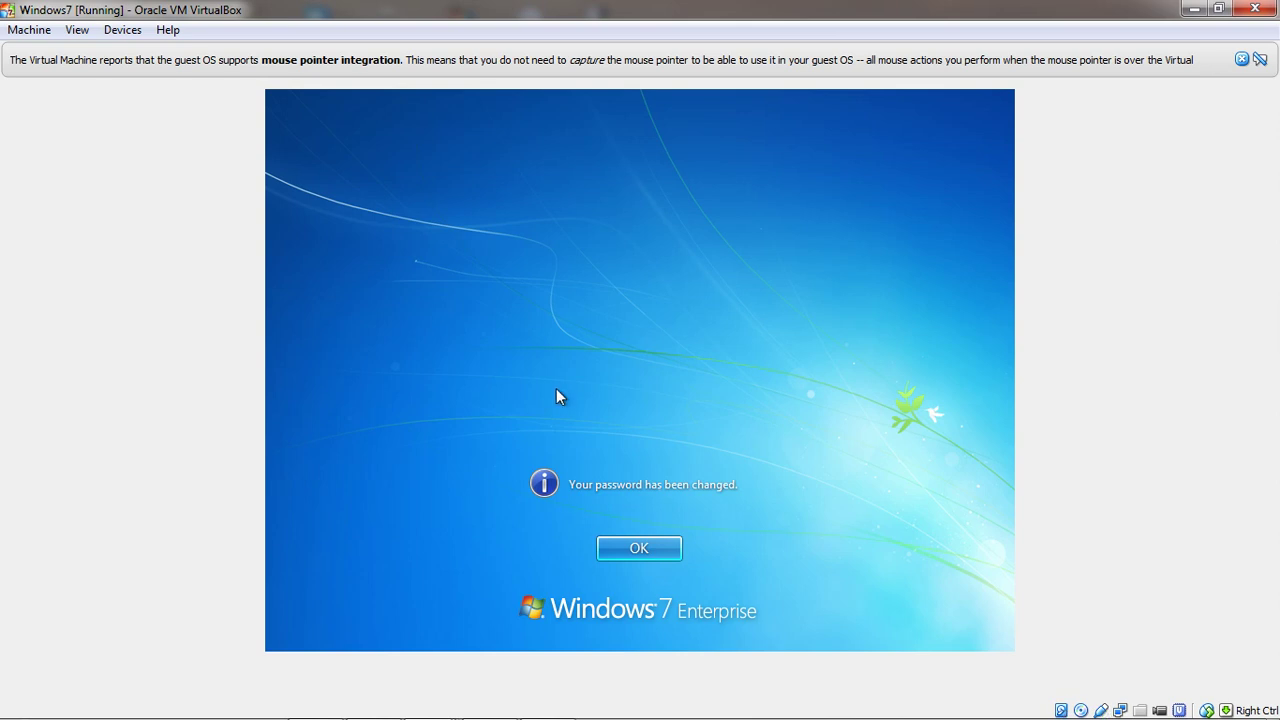
{"action": "left_click", "coordinate": [625, 547]}
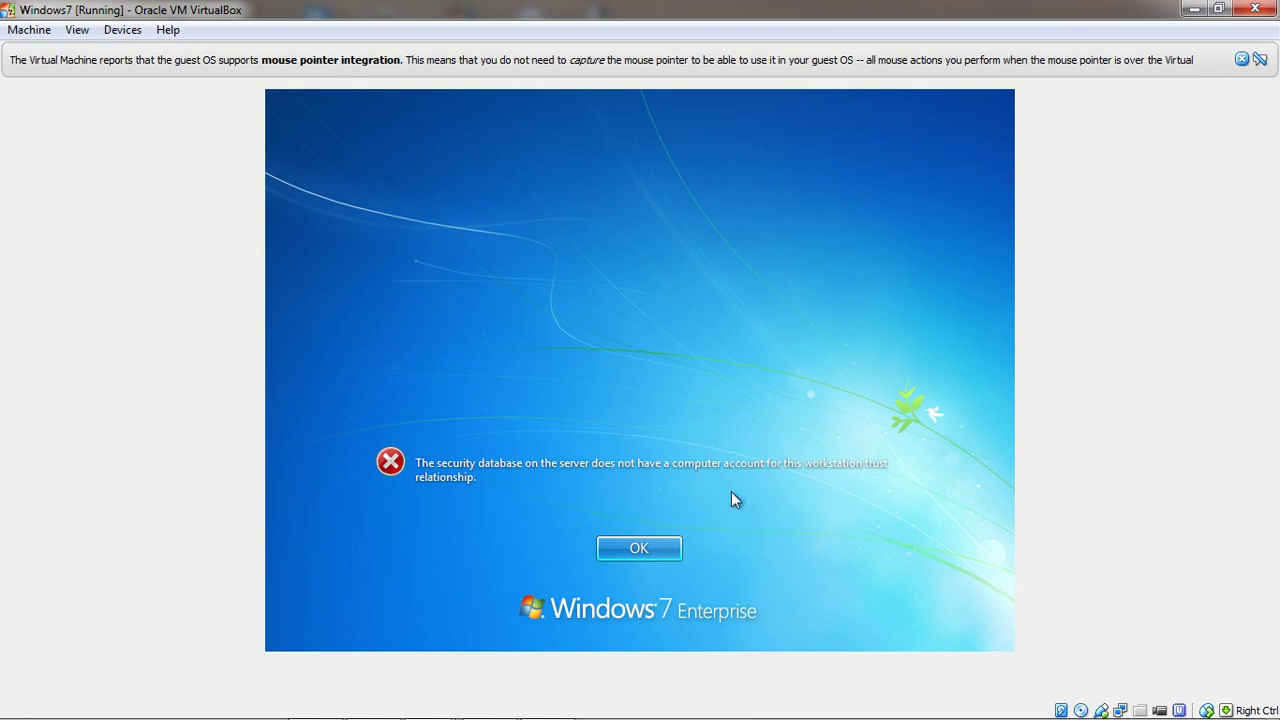
Dismiss the missing computer-account trust relationship error
{"action": "left_click", "coordinate": [637, 551]}
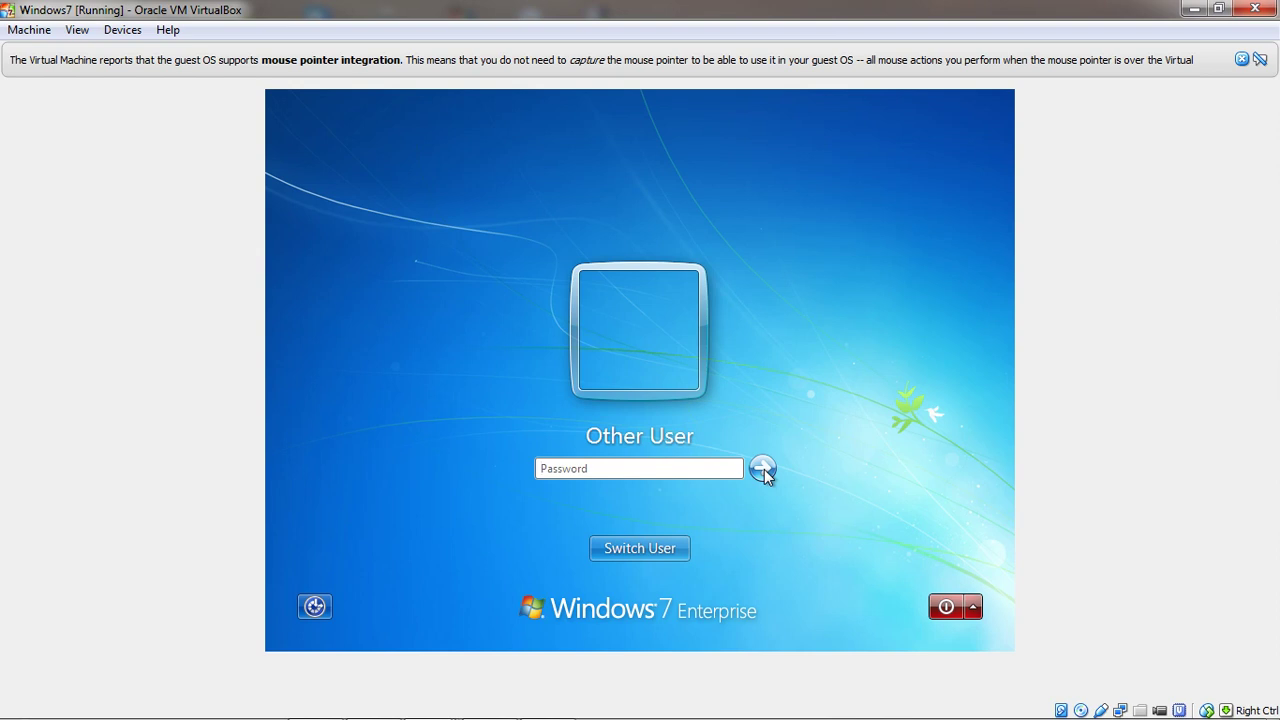
Sign in to the local WINDOWS7-PC1 account with its password
{"action": "left_click", "coordinate": [668, 550]}
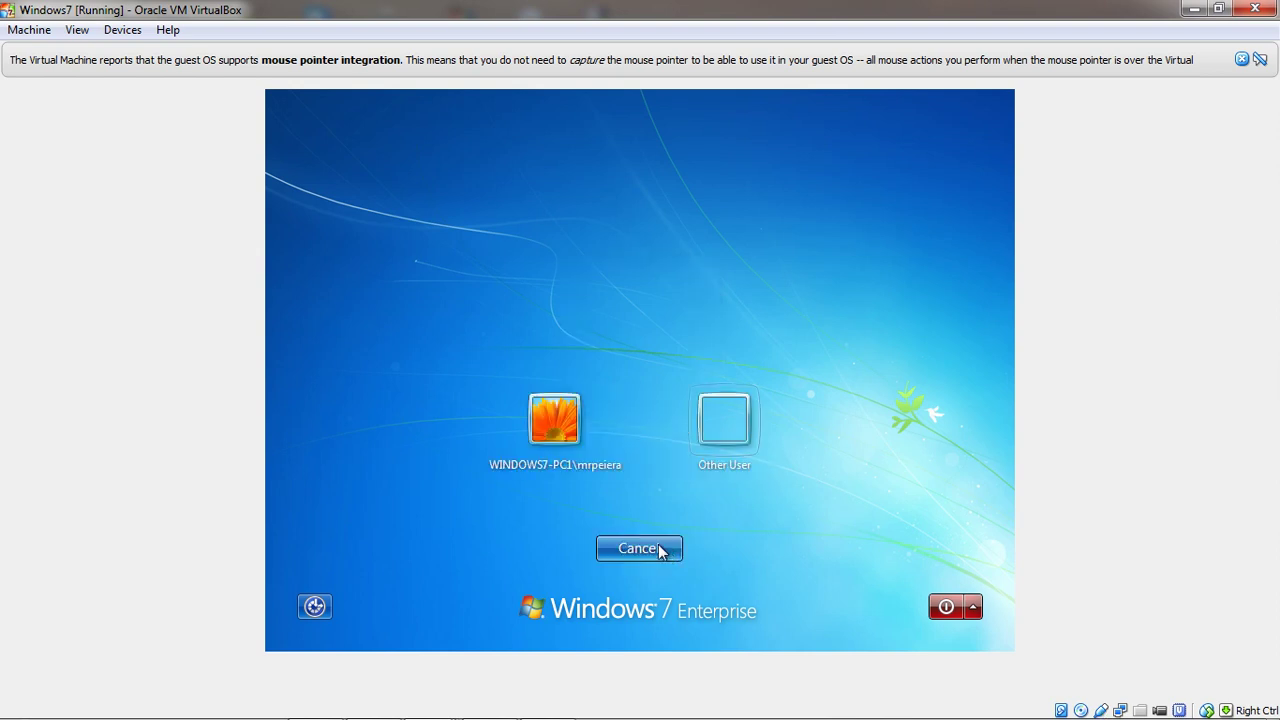
{"action": "left_click", "coordinate": [558, 420]}
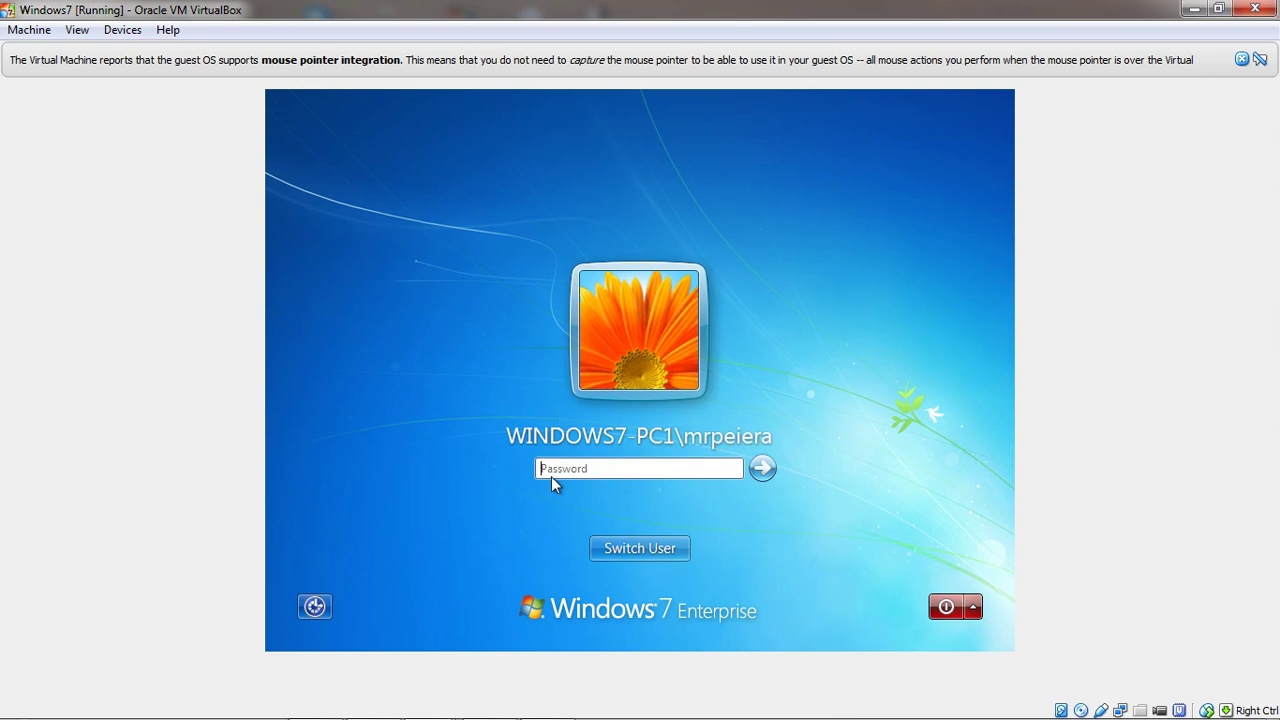
{"action": "type", "text": "••••••••"}
{"action": "key", "text": "Return"}
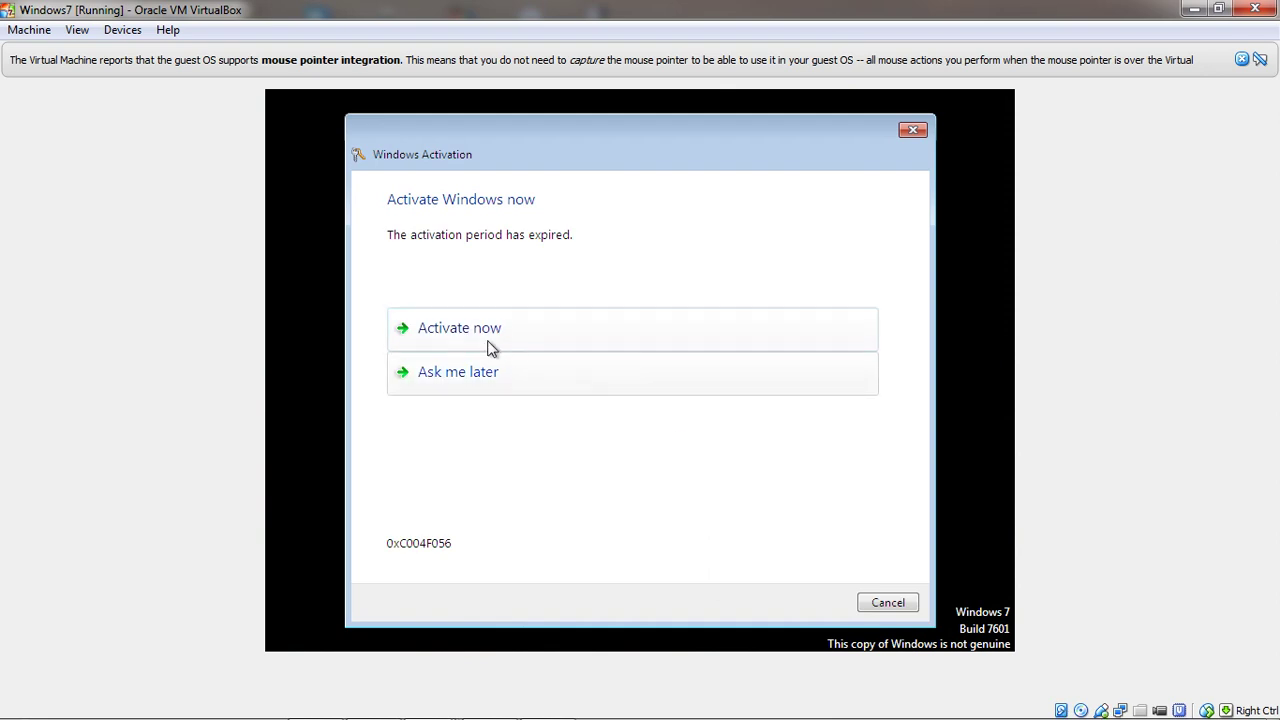
Postpone activation, dismiss the genuine-software notice, and bring up the Start menu
{"action": "left_click", "coordinate": [478, 384]}
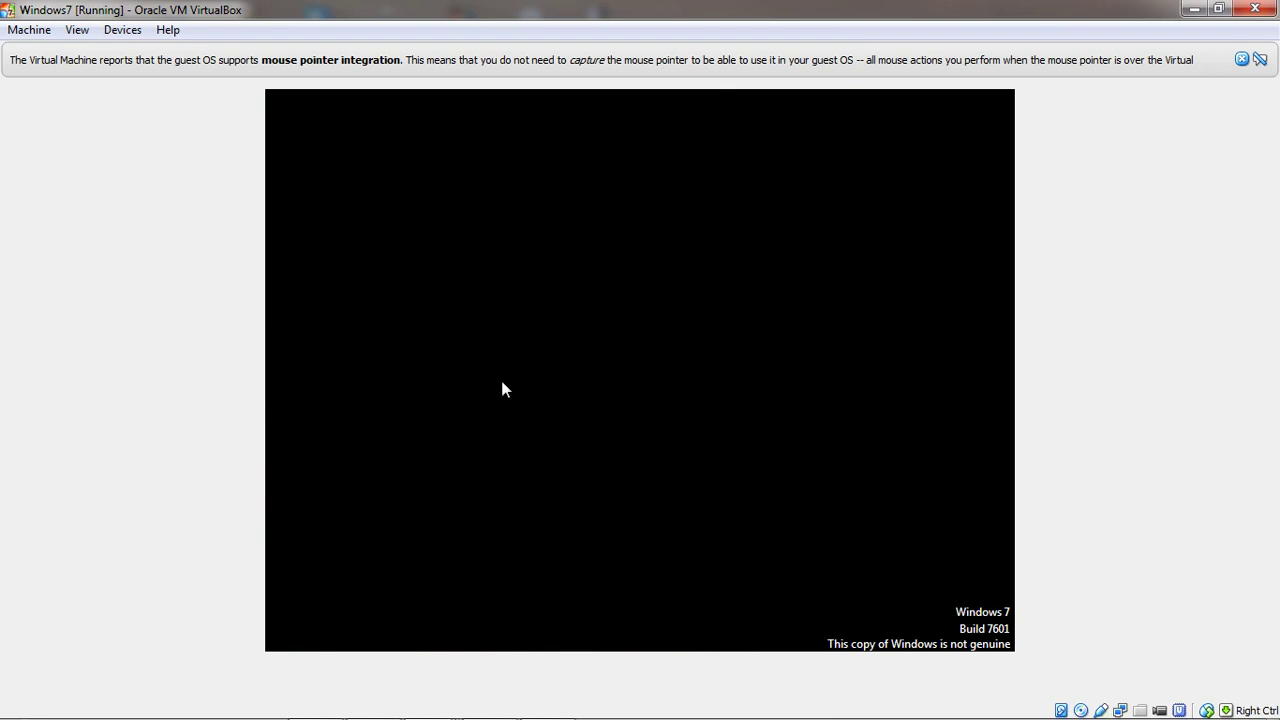
{"action": "left_click", "coordinate": [888, 604]}
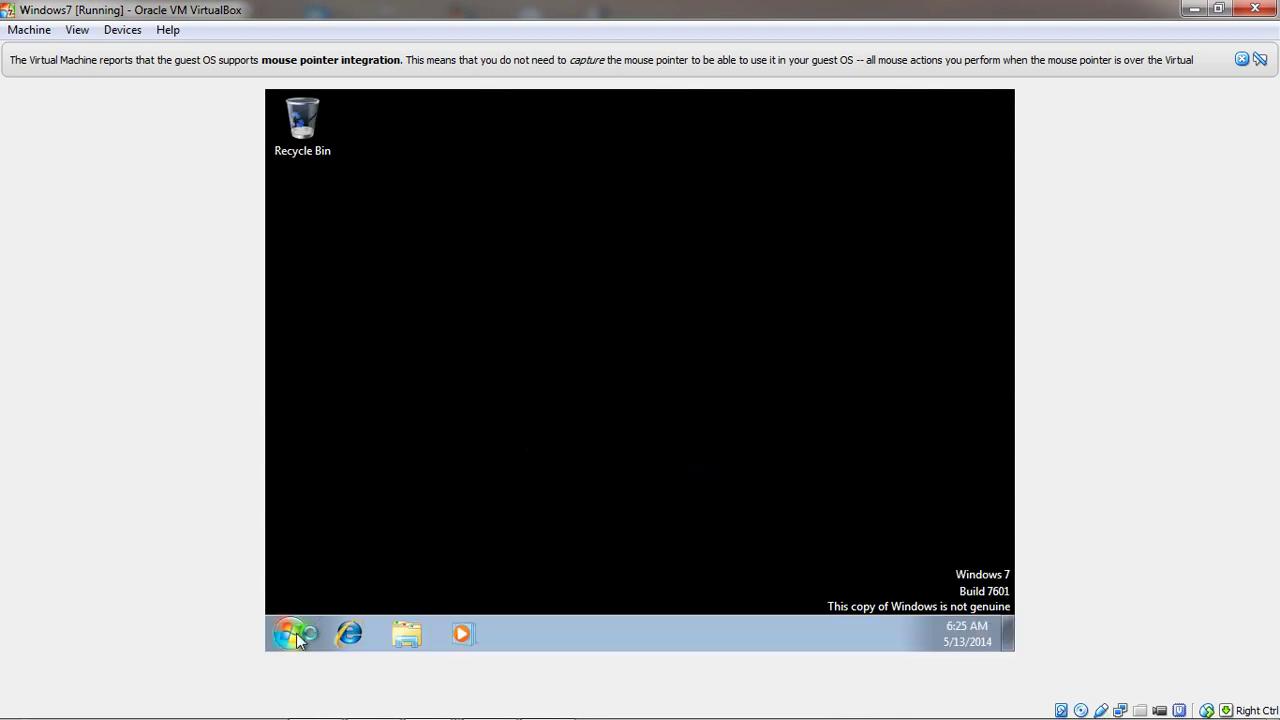
{"action": "left_click", "coordinate": [306, 632]}
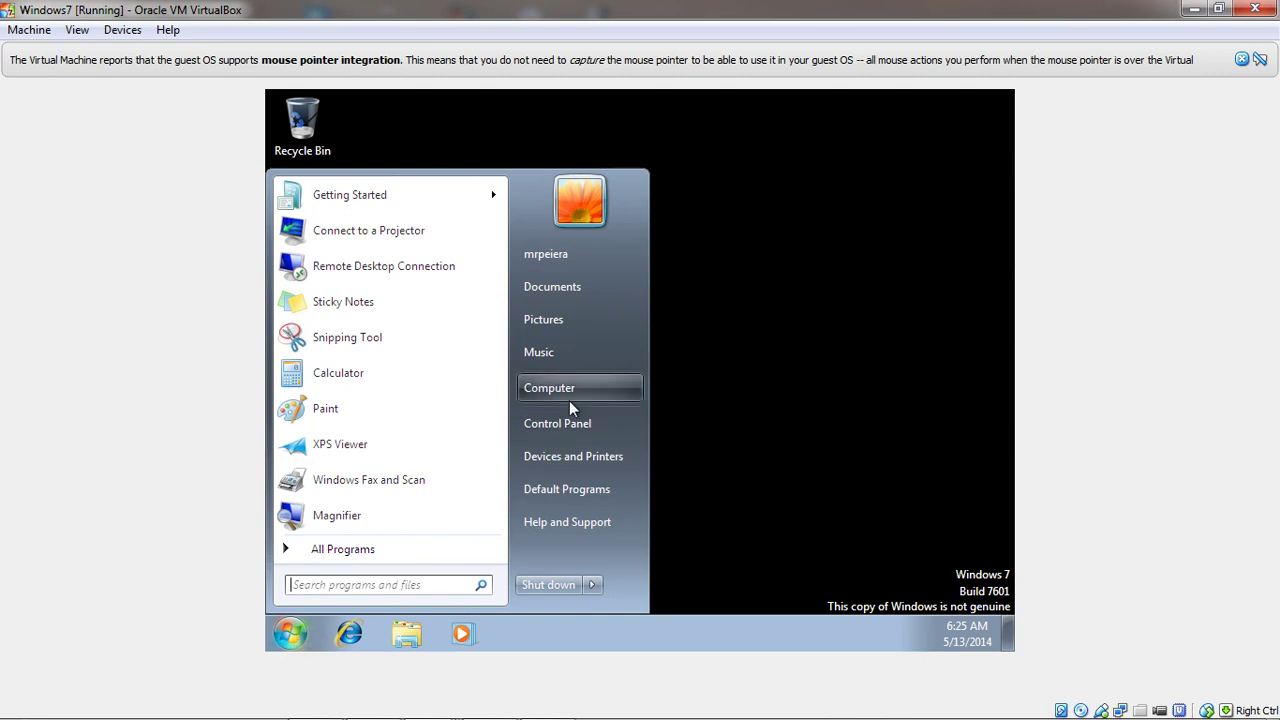
Open Computer's System Properties to show Windows7-PC1.TechnoRuntz.com's domain membership settings
{"action": "right_click", "coordinate": [548, 395]}
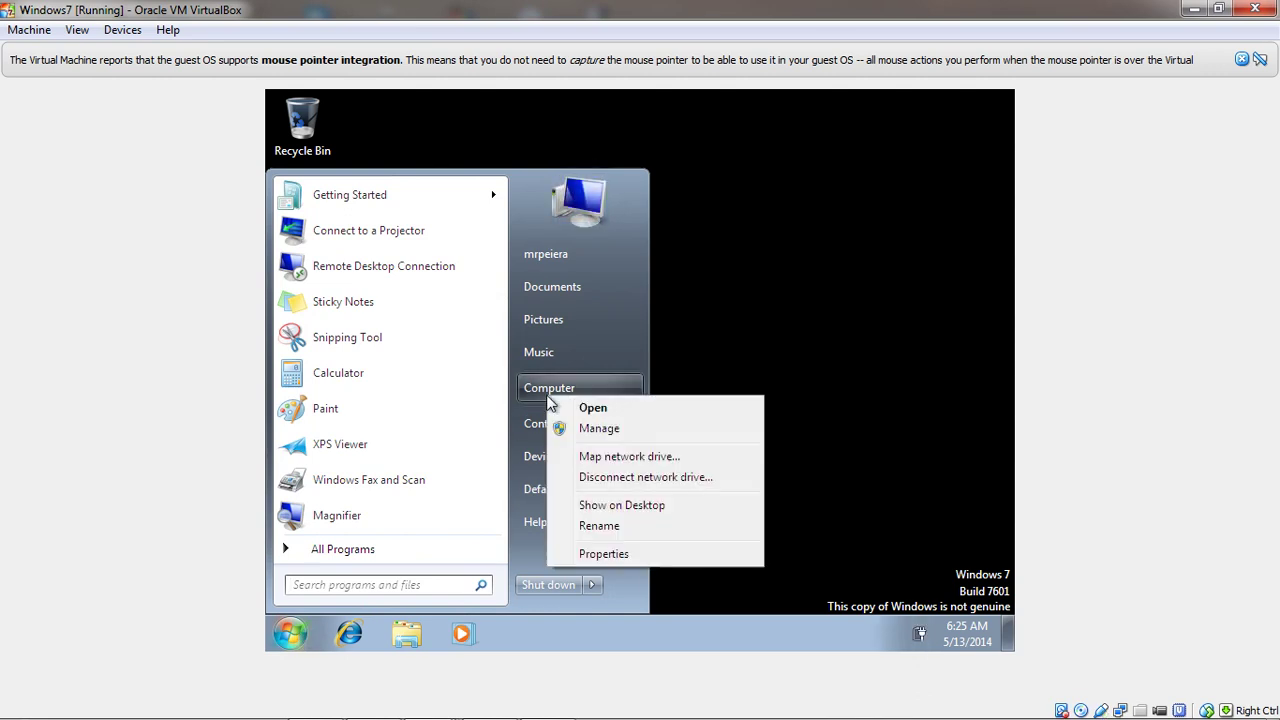
{"action": "left_click", "coordinate": [619, 560]}
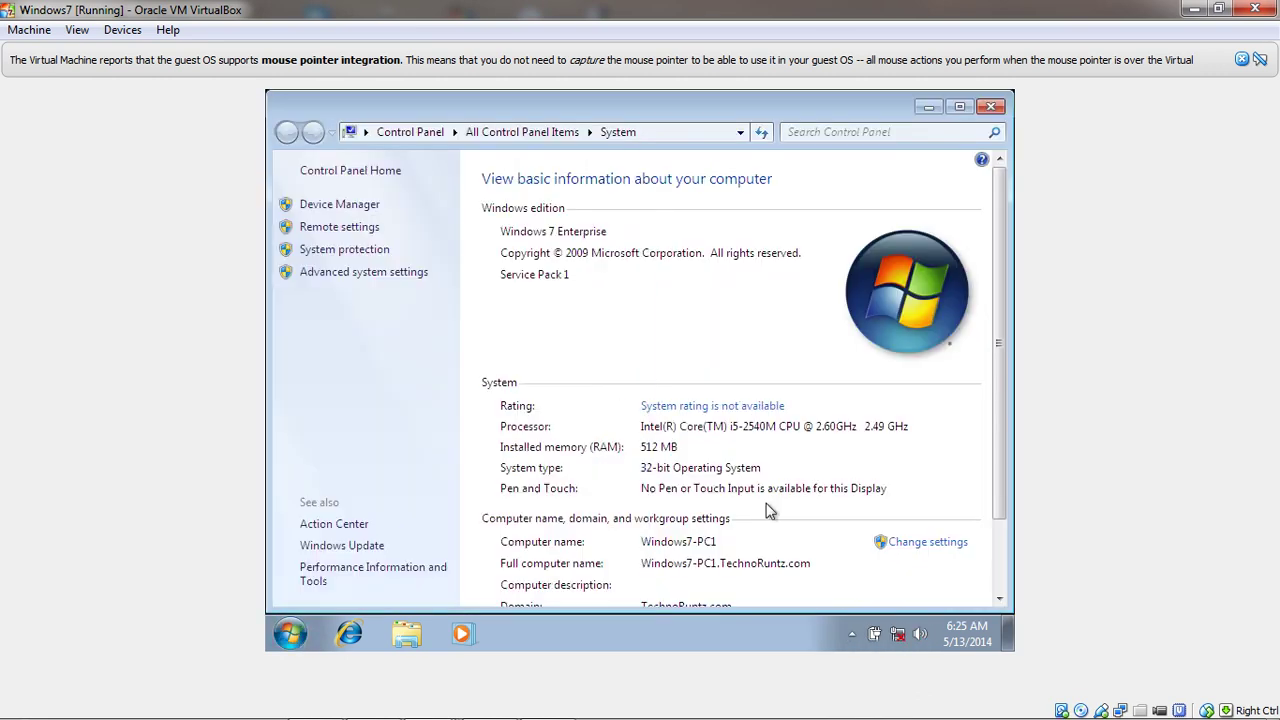
{"action": "scroll", "coordinate": [1000, 427], "scroll_direction": "down", "scroll_amount": 3}
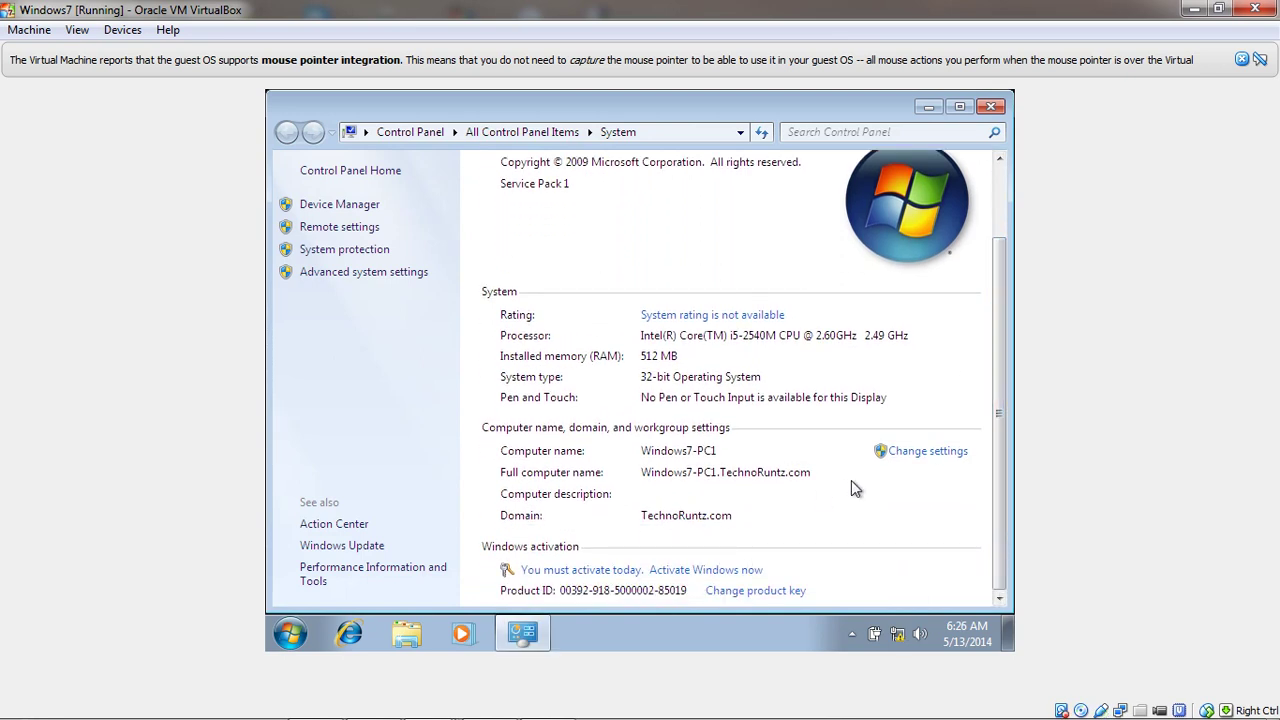
{"action": "left_click", "coordinate": [924, 455]}
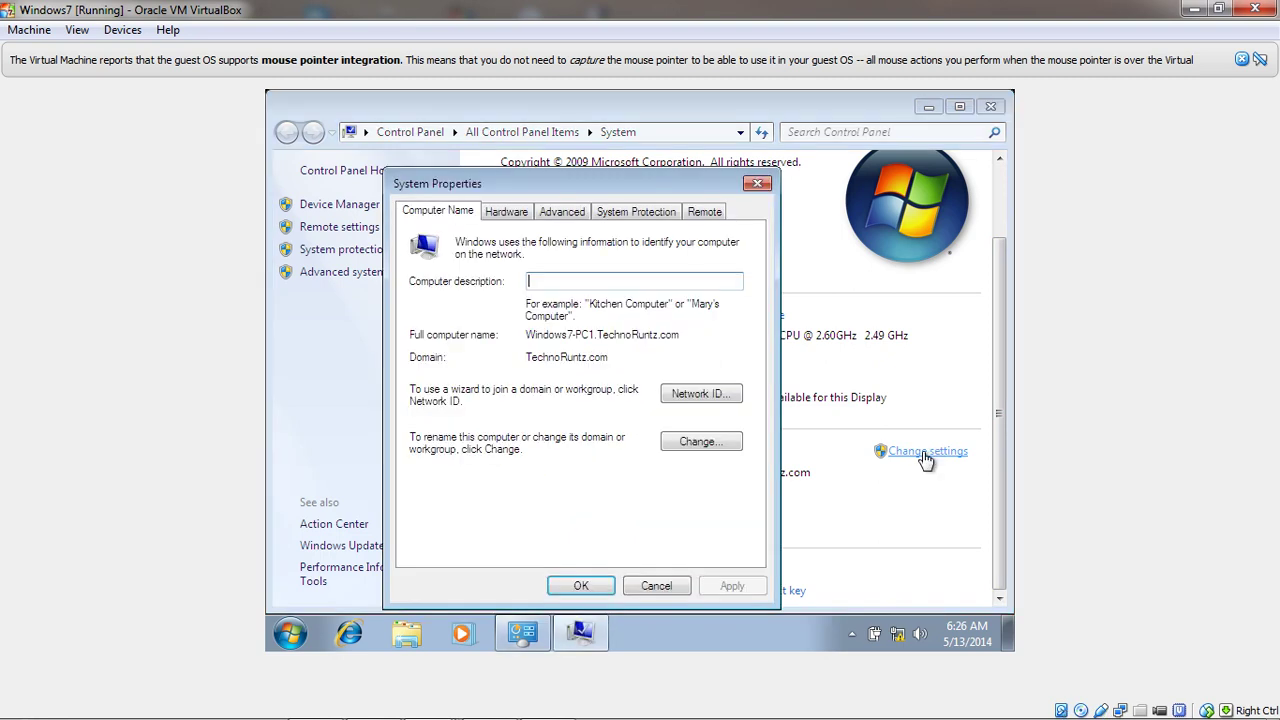
Change Windows7-PC1's membership from domain TechnoRuntz.com to workgroup WORKGROUP
{"action": "left_click", "coordinate": [700, 442]}
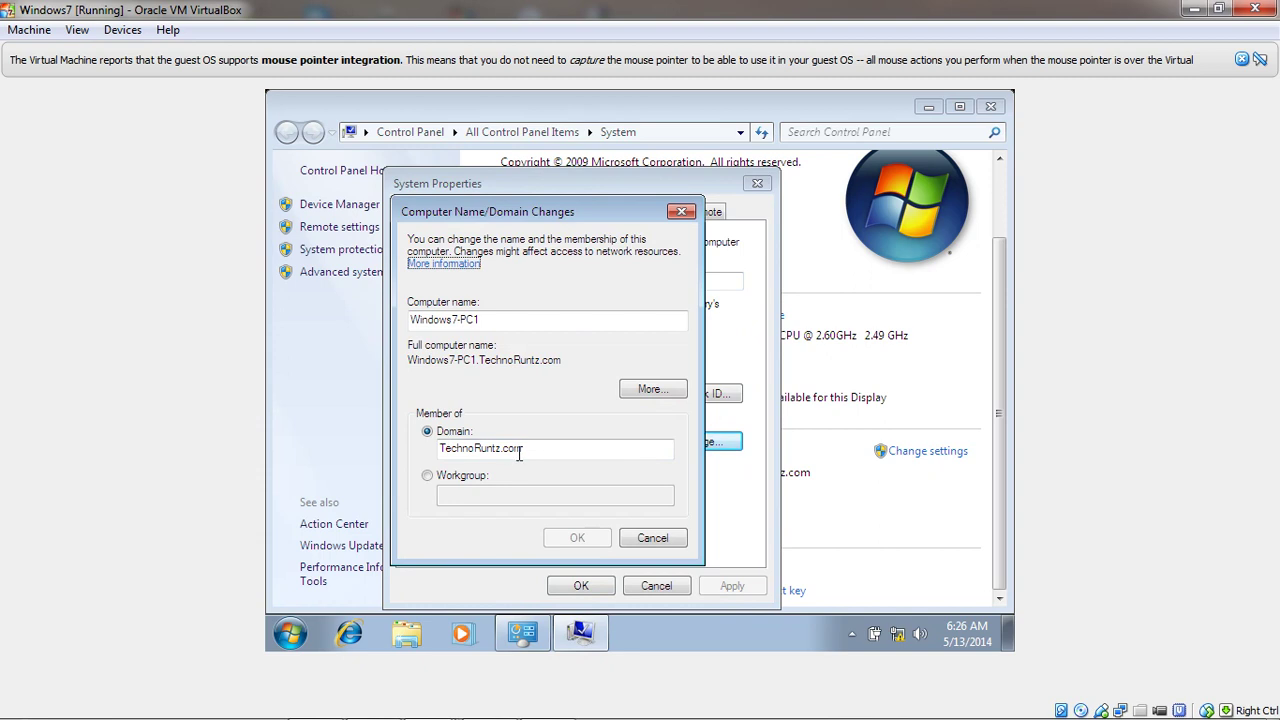
{"action": "left_click", "coordinate": [427, 476]}
{"action": "left_click", "coordinate": [448, 496]}
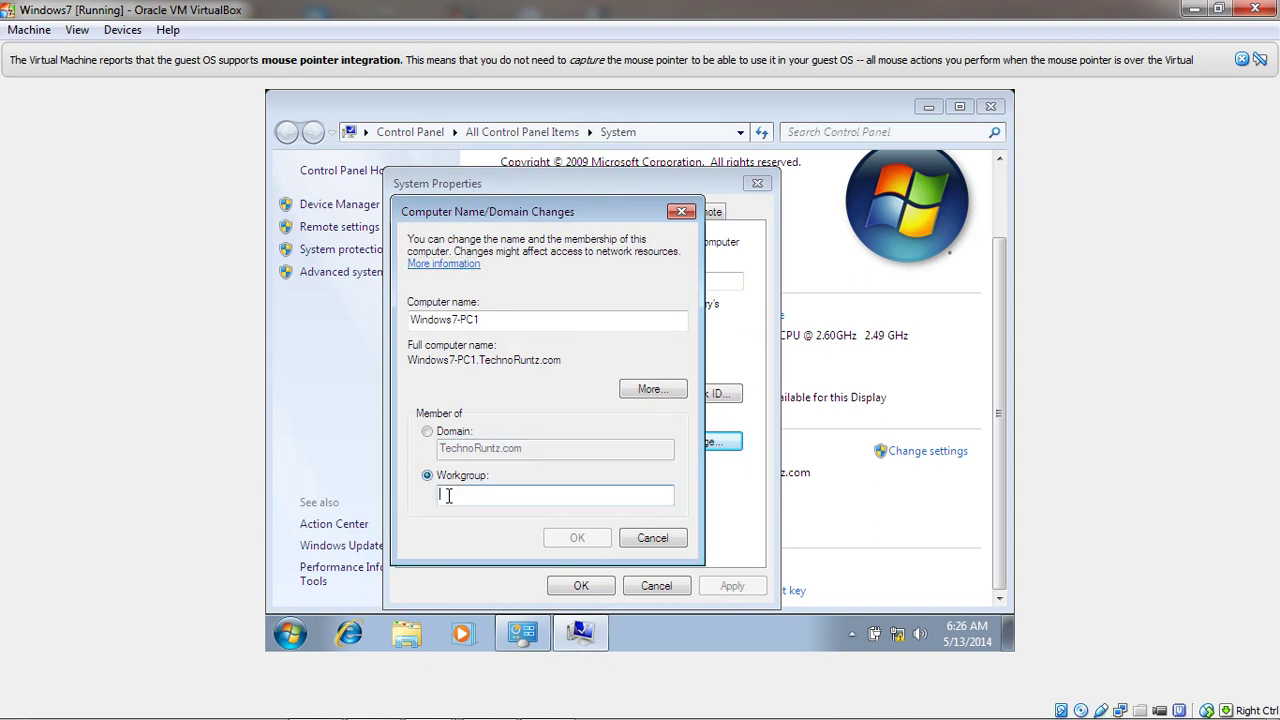
{"action": "type", "text": "W"}
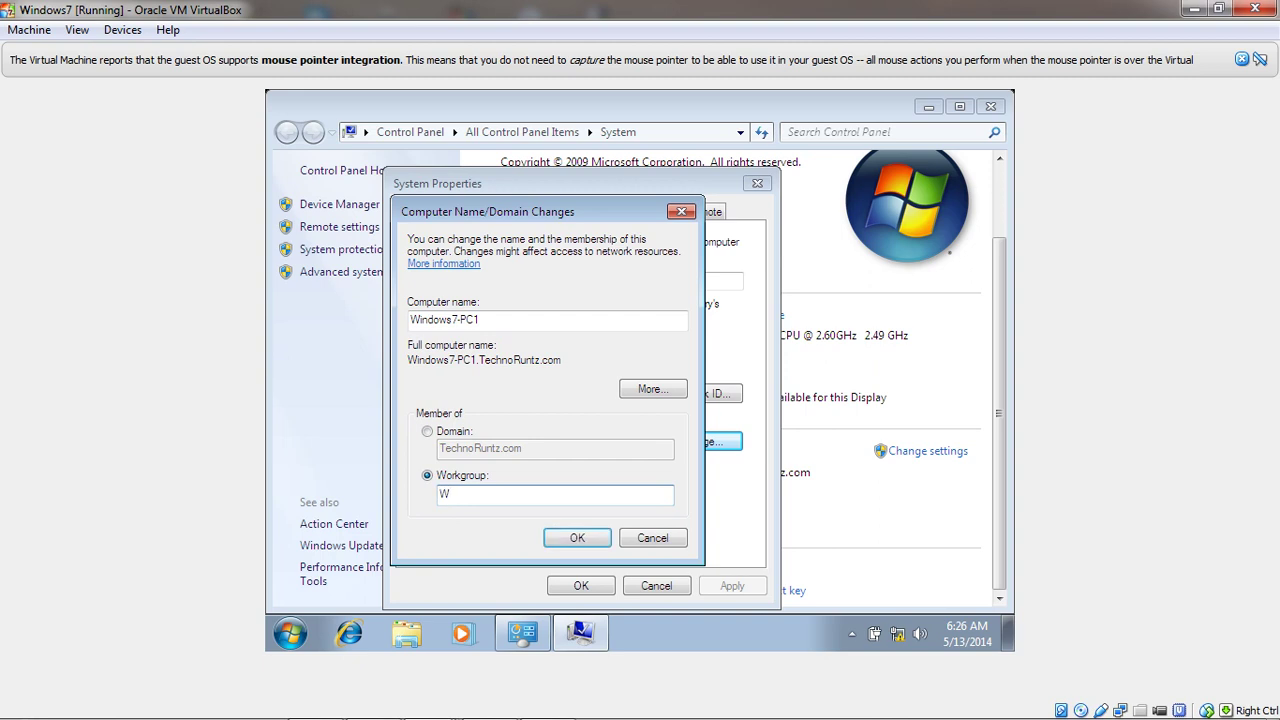
{"action": "type", "text": "ORKGROUP"}
{"action": "left_click", "coordinate": [565, 540]}
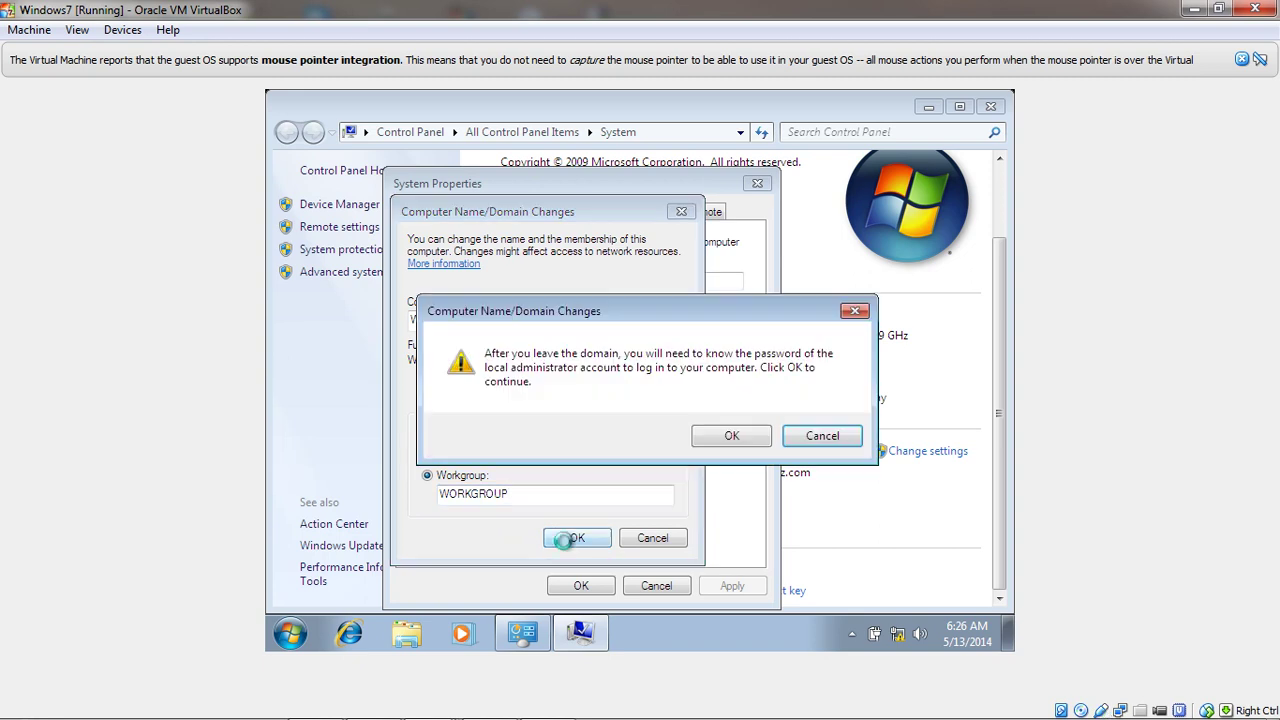
Accept the leave-domain warning and authenticate with the administrator account's credentials
{"action": "left_click", "coordinate": [734, 439]}
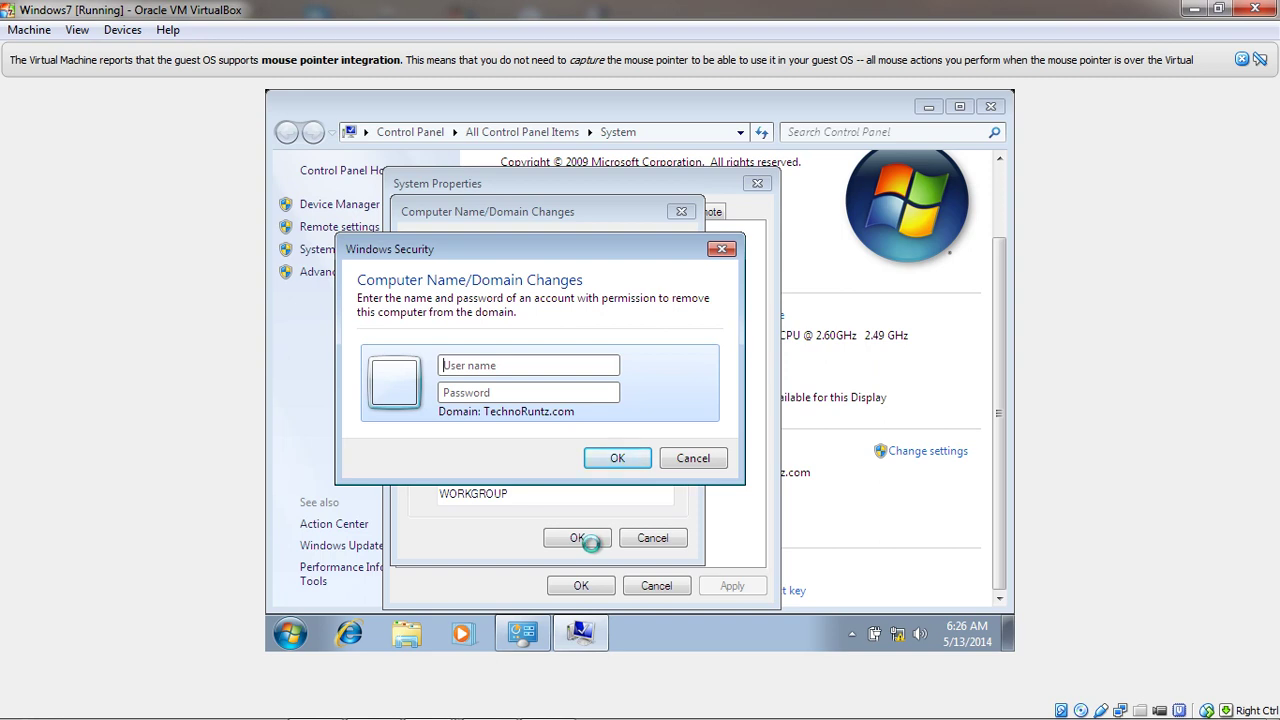
{"action": "type", "text": "administrator"}
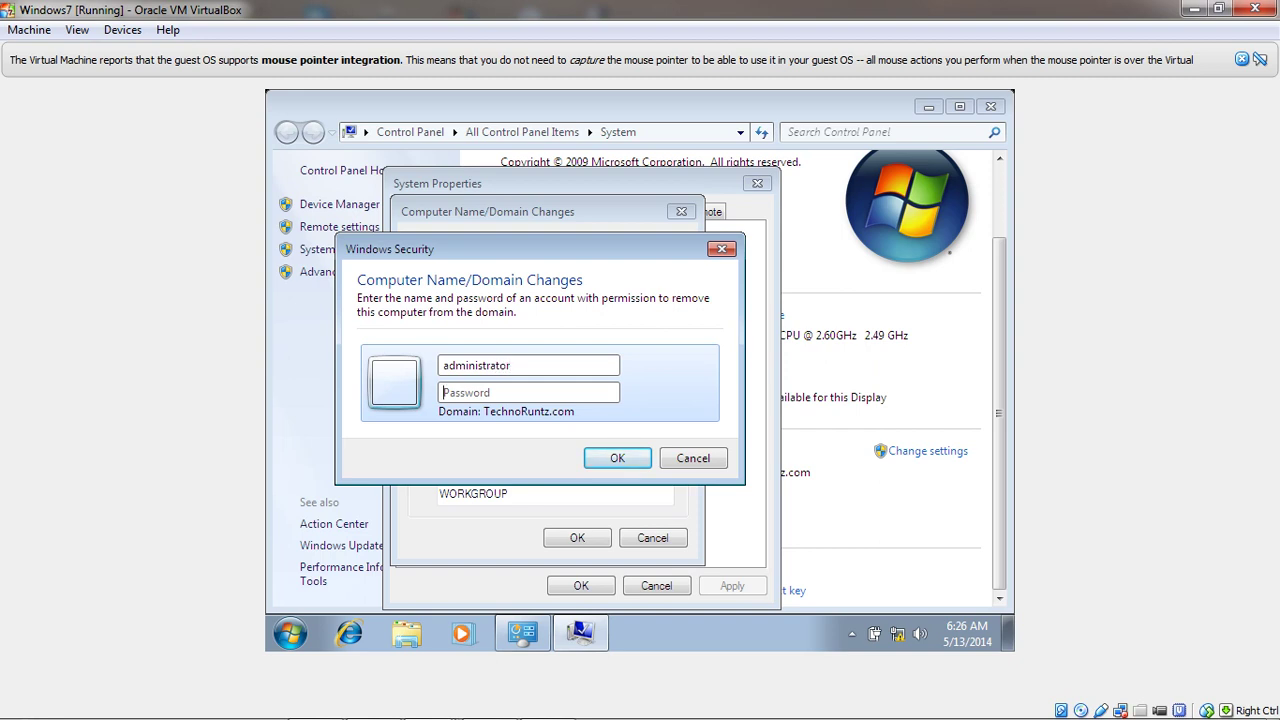
{"action": "type", "text": "••••••••••"}
{"action": "key", "text": "Return"}
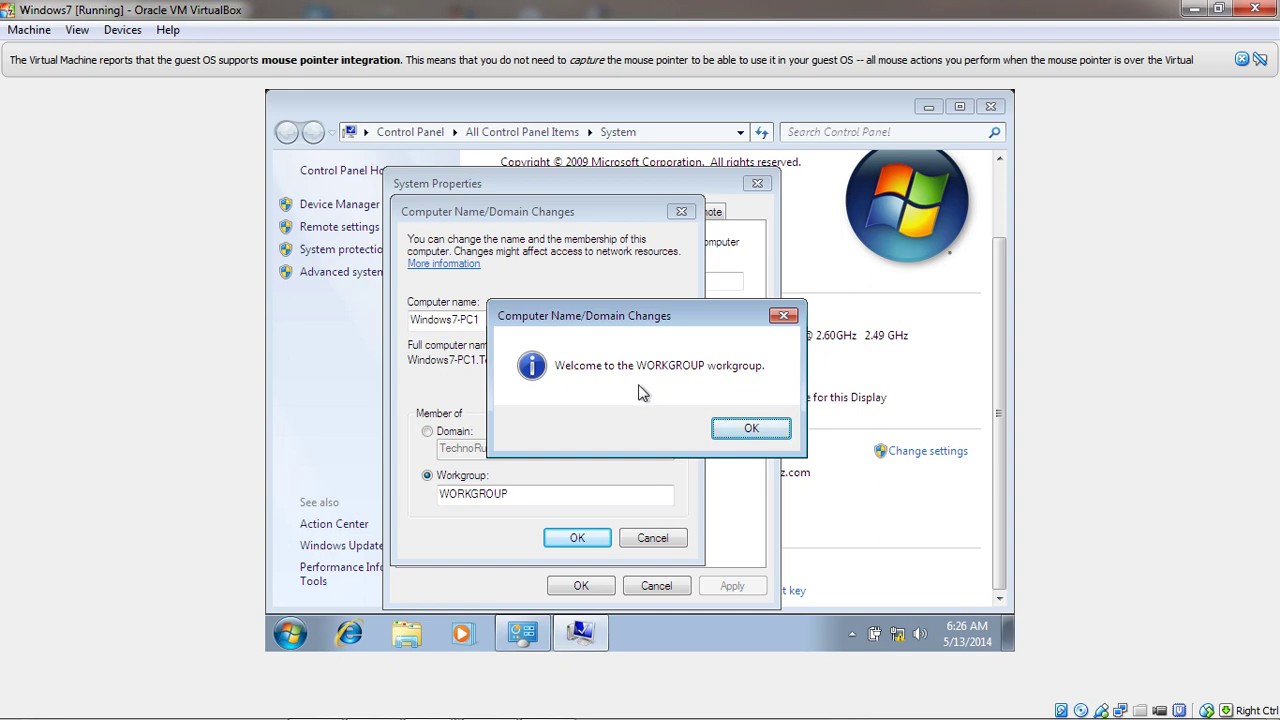
Acknowledge the Welcome to WORKGROUP and restart notices, then close System Properties
{"action": "left_click", "coordinate": [747, 432]}
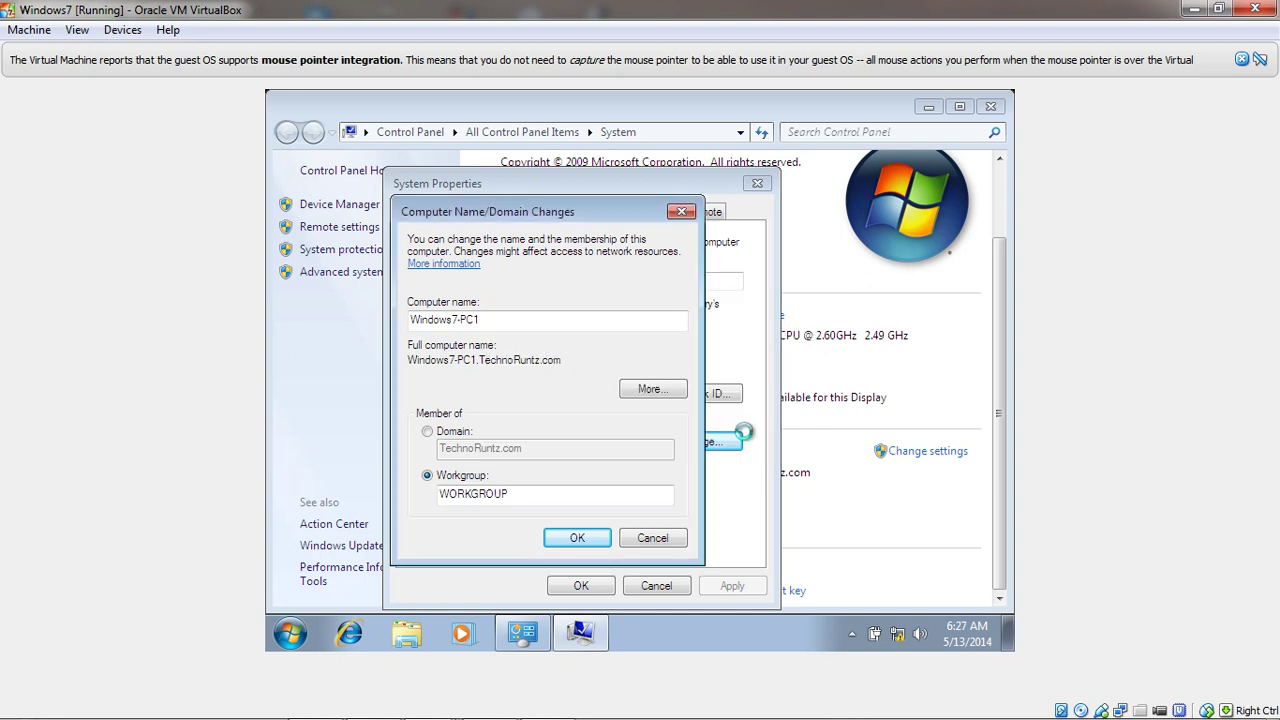
{"action": "left_click", "coordinate": [753, 388]}
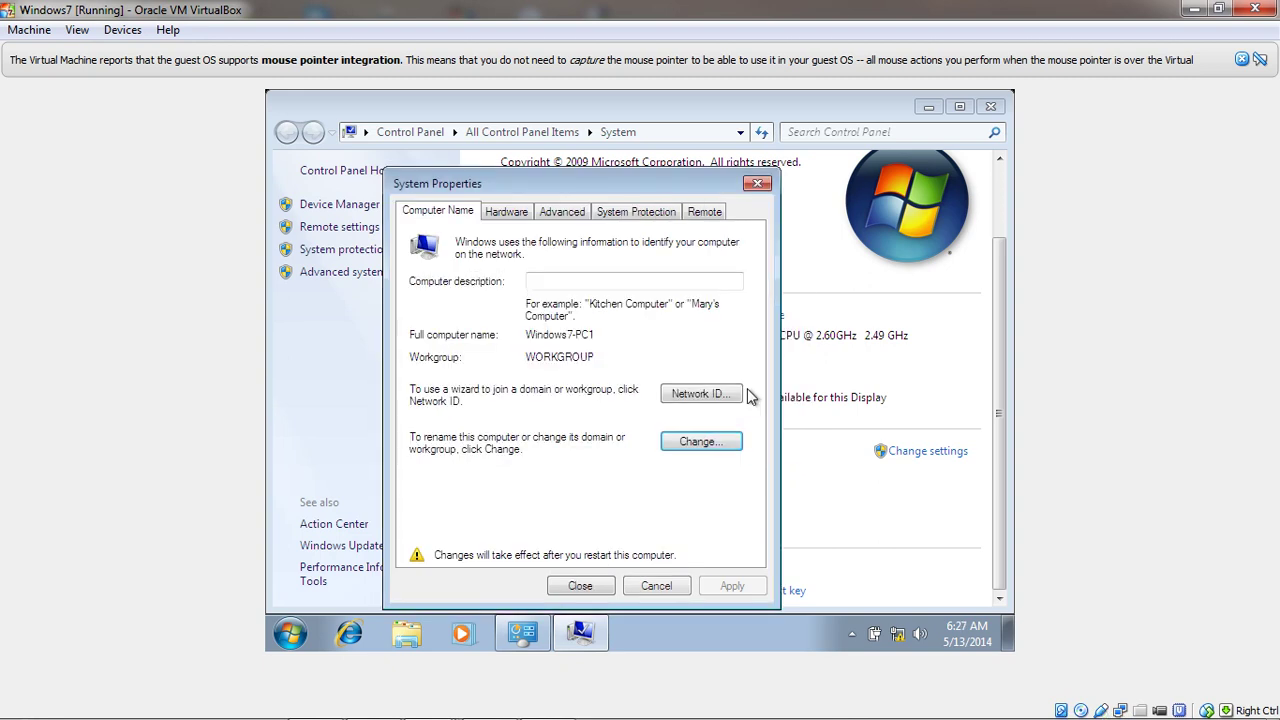
{"action": "left_click", "coordinate": [583, 585]}
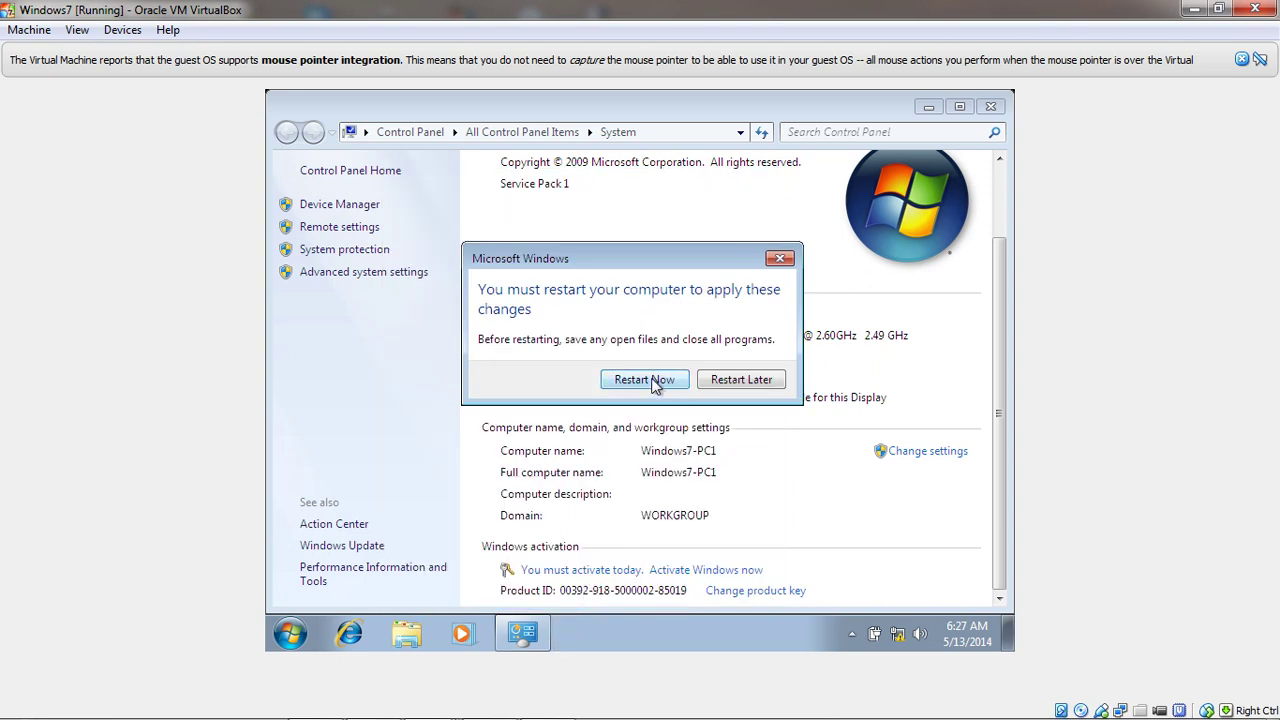
Restart the guest, log back into the local account, and postpone activation again
{"action": "left_click", "coordinate": [656, 388]}
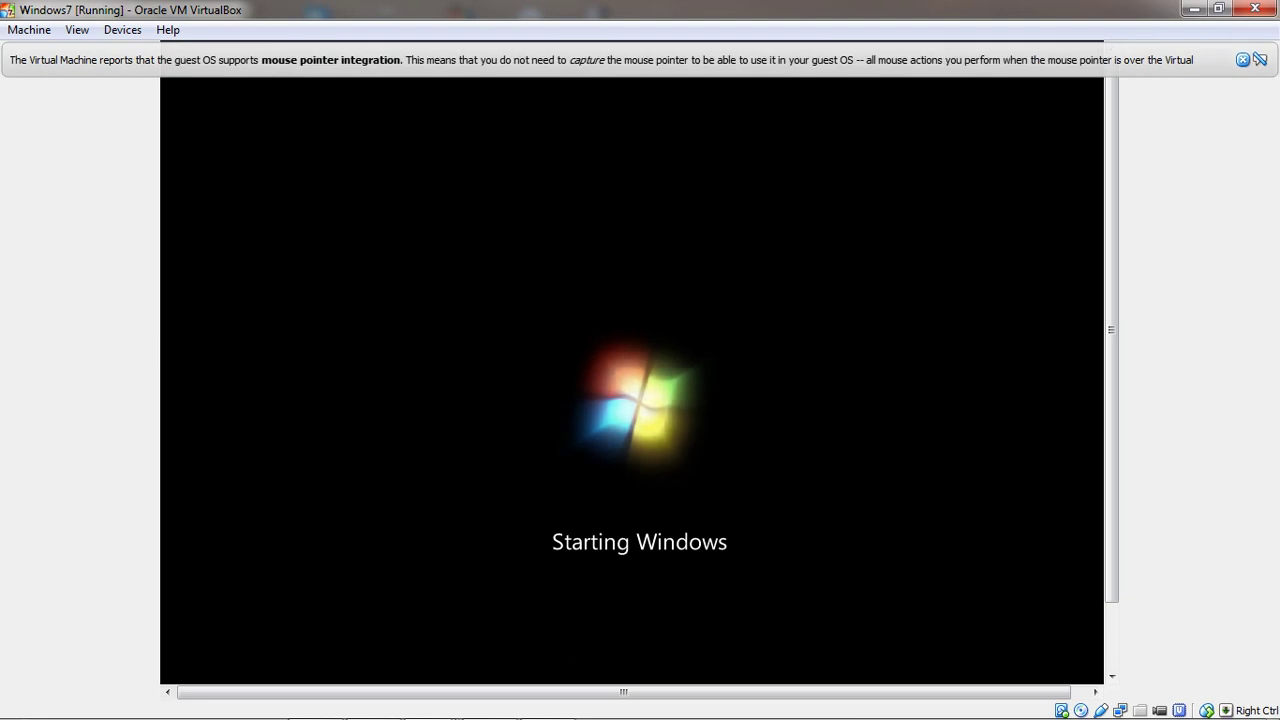
{"action": "left_click", "coordinate": [1242, 59]}
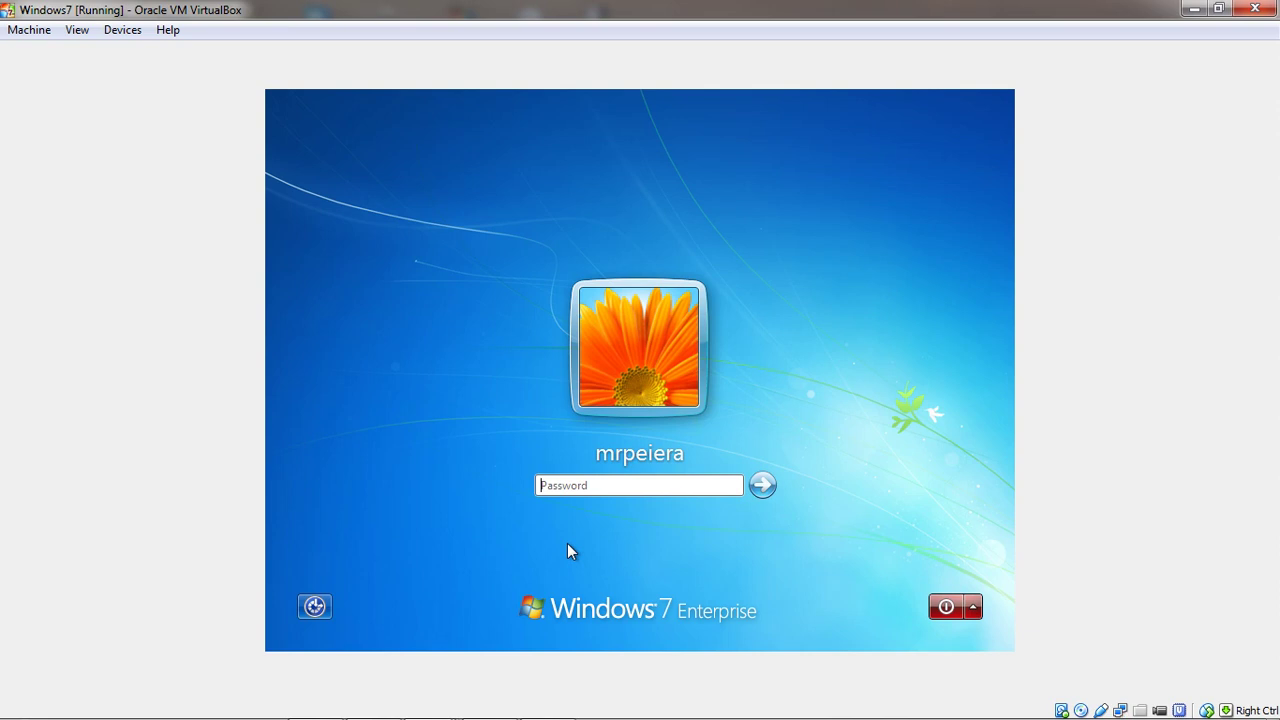
{"action": "type", "text": "••••••••"}
{"action": "key", "text": "Return"}
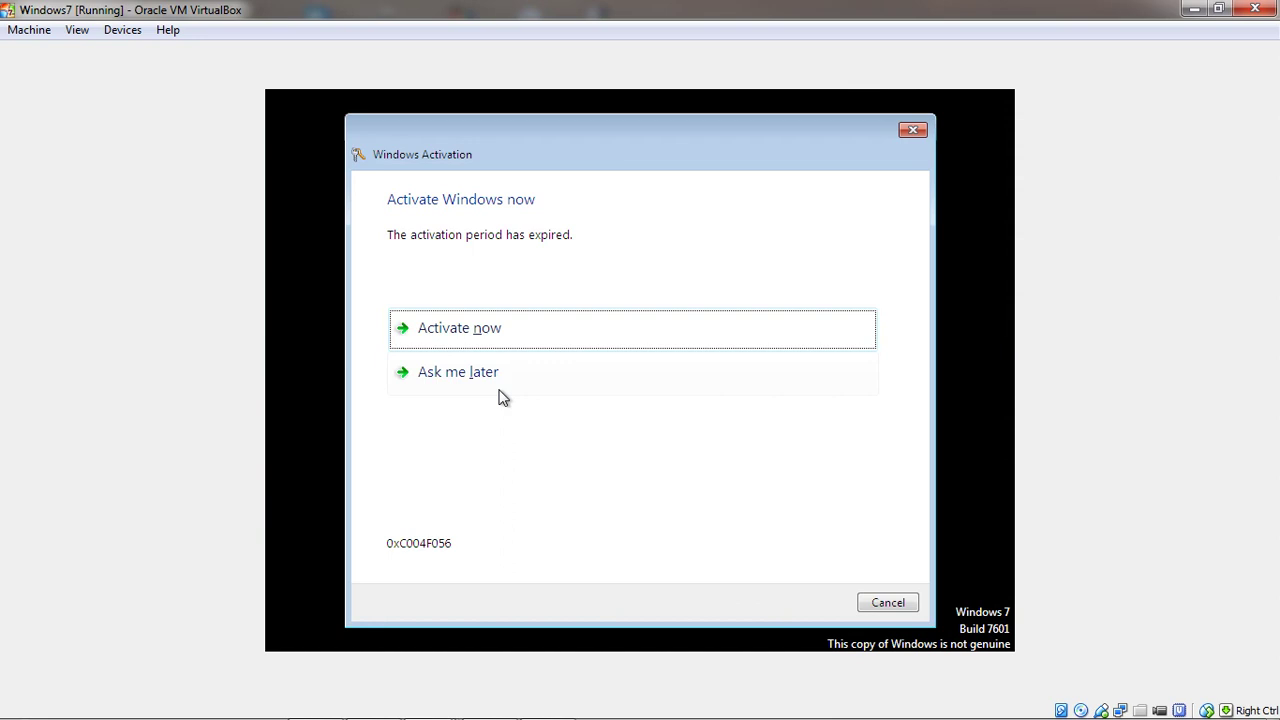
{"action": "left_click", "coordinate": [497, 390]}
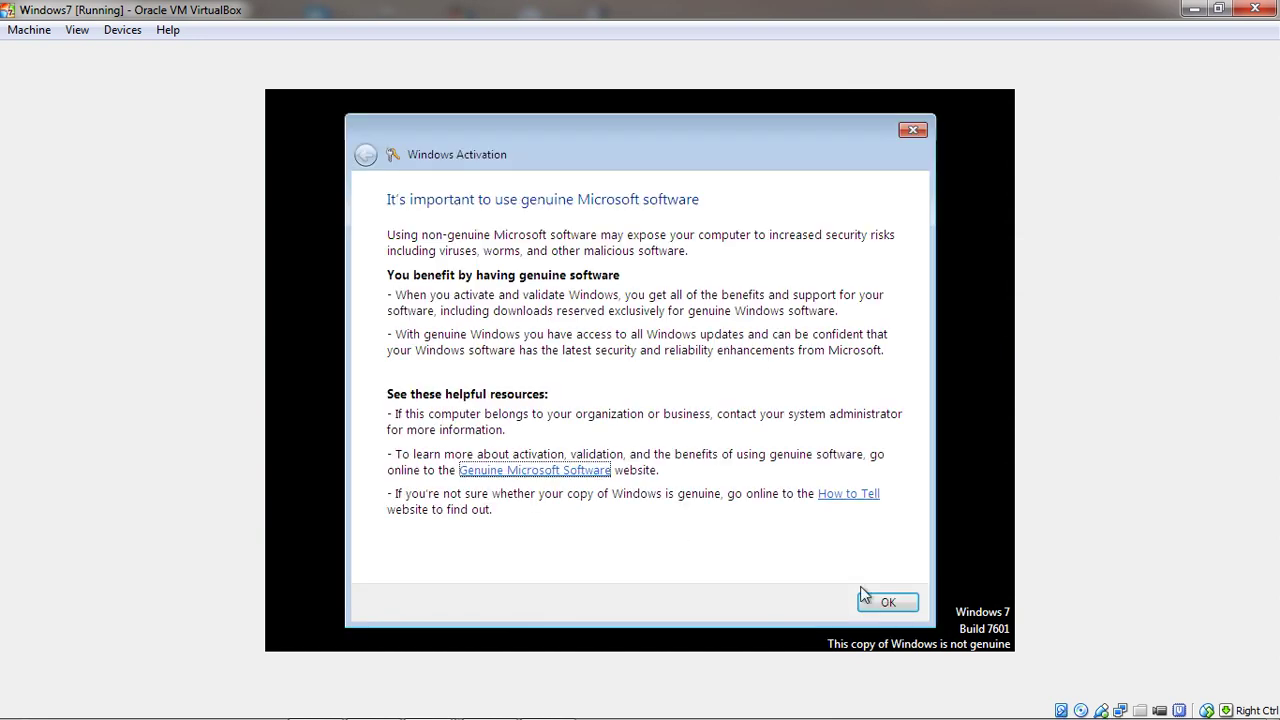
{"action": "left_click", "coordinate": [882, 605]}
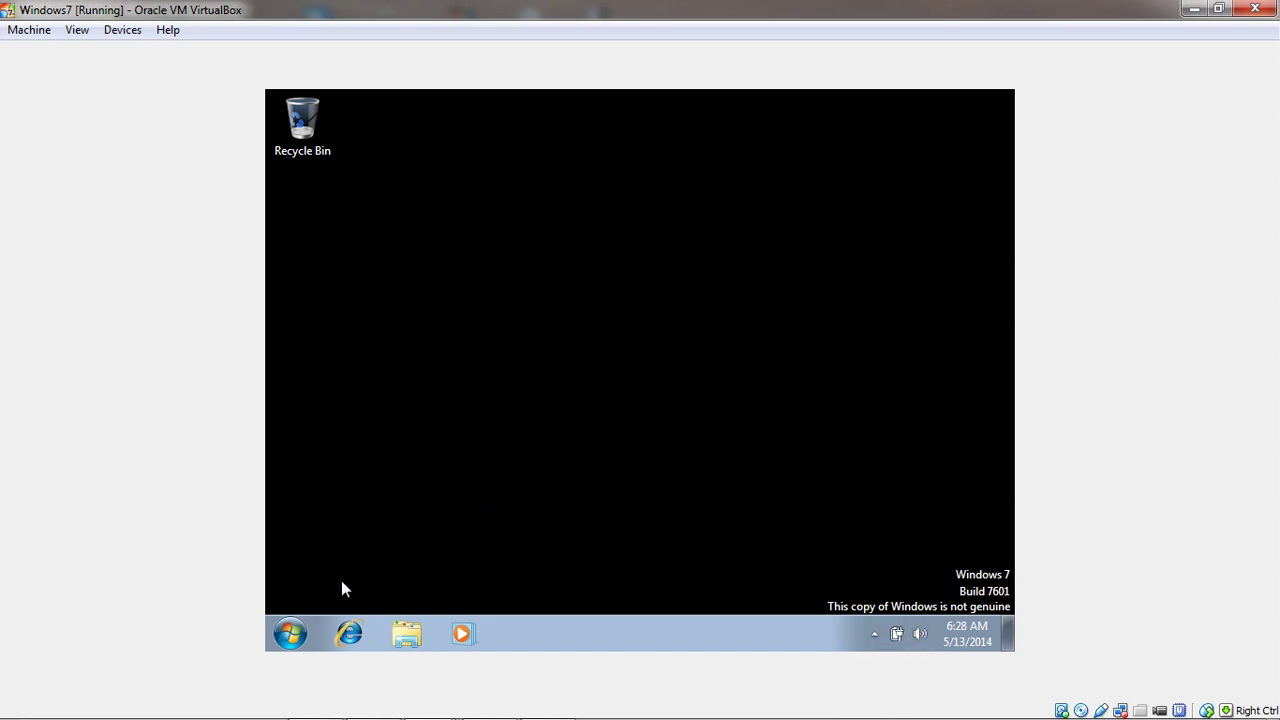
From the Start menu, open Computer's Properties and then Change settings for Windows7-PC1
{"action": "left_click", "coordinate": [291, 636]}
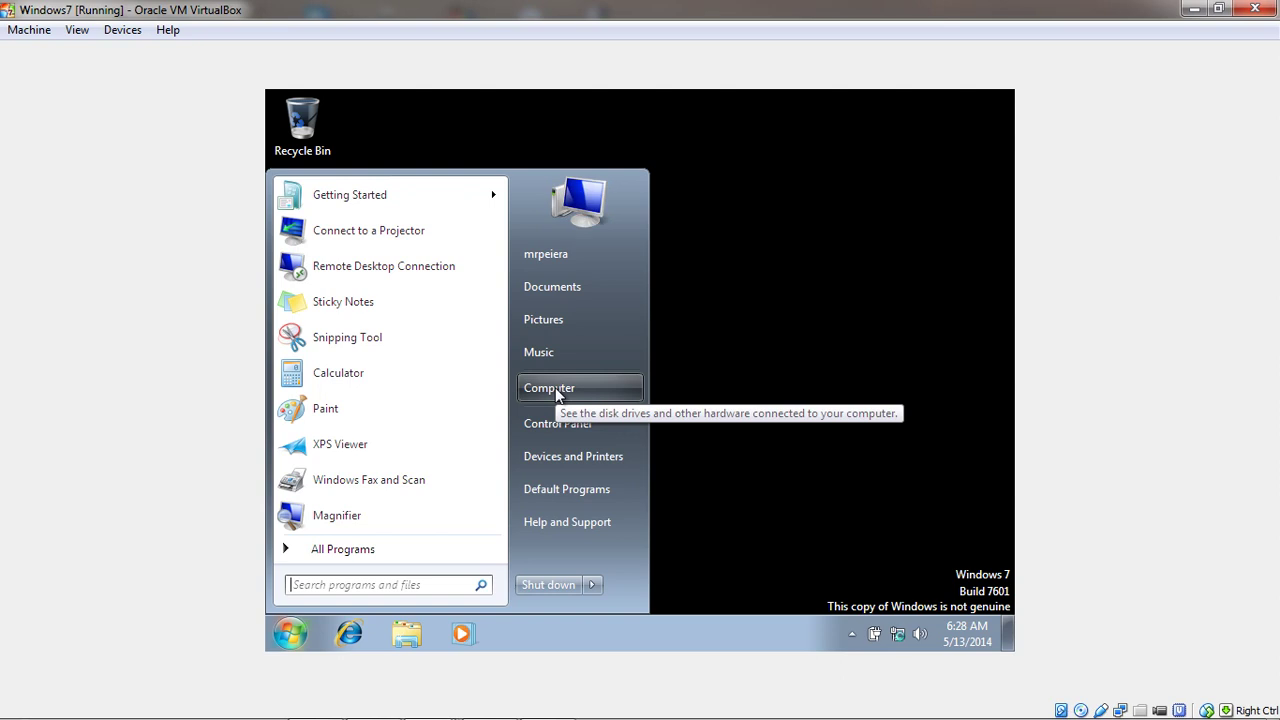
{"action": "right_click", "coordinate": [556, 390]}
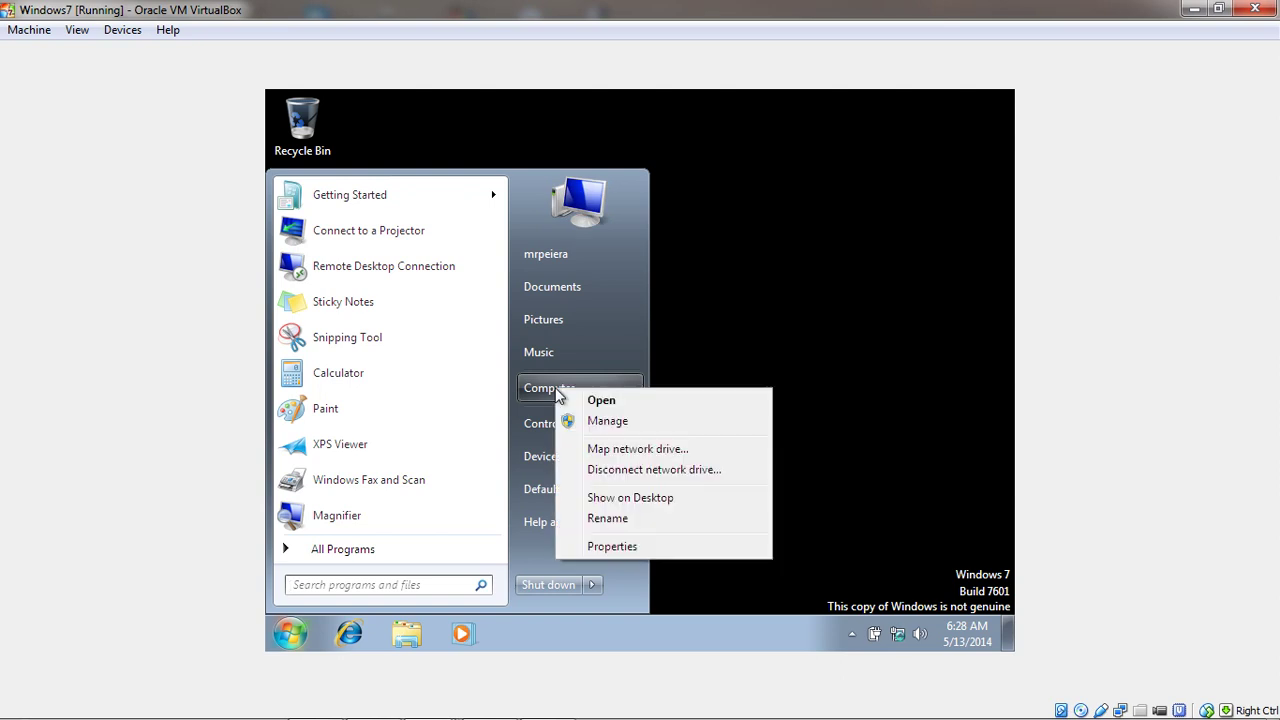
{"action": "left_click", "coordinate": [610, 547]}
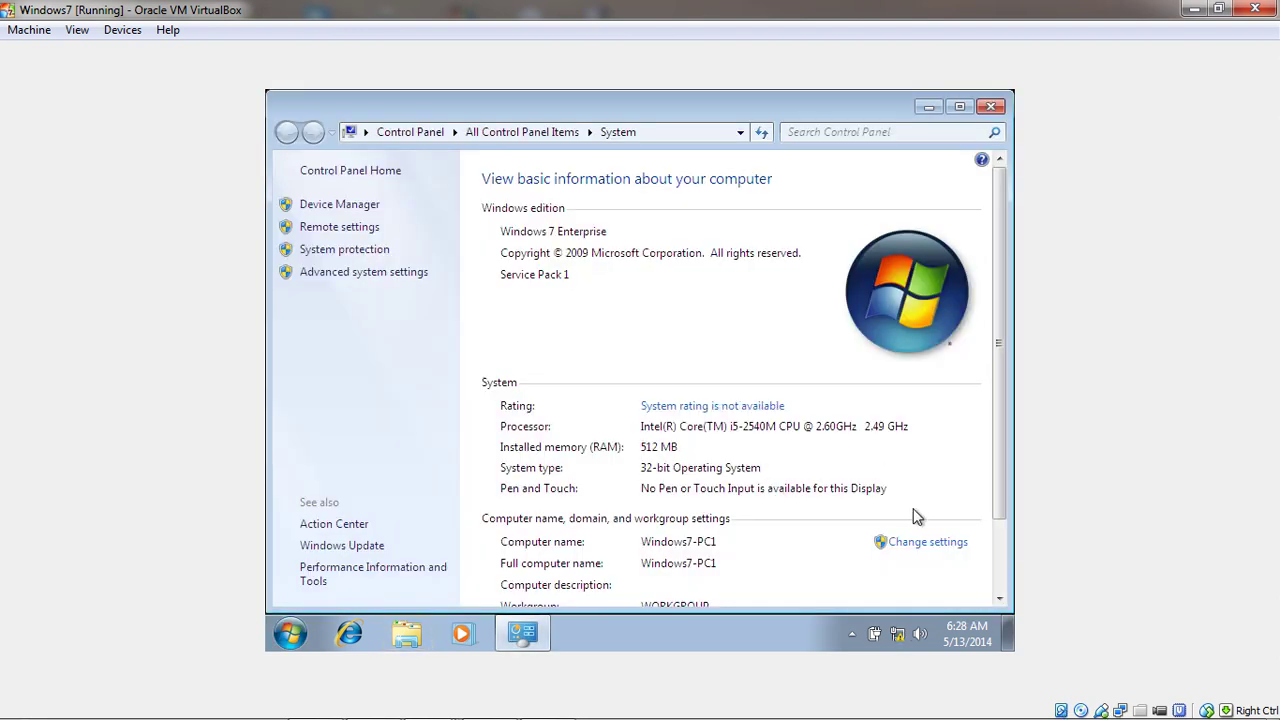
{"action": "scroll", "coordinate": [1002, 510], "scroll_direction": "down", "scroll_amount": 2}
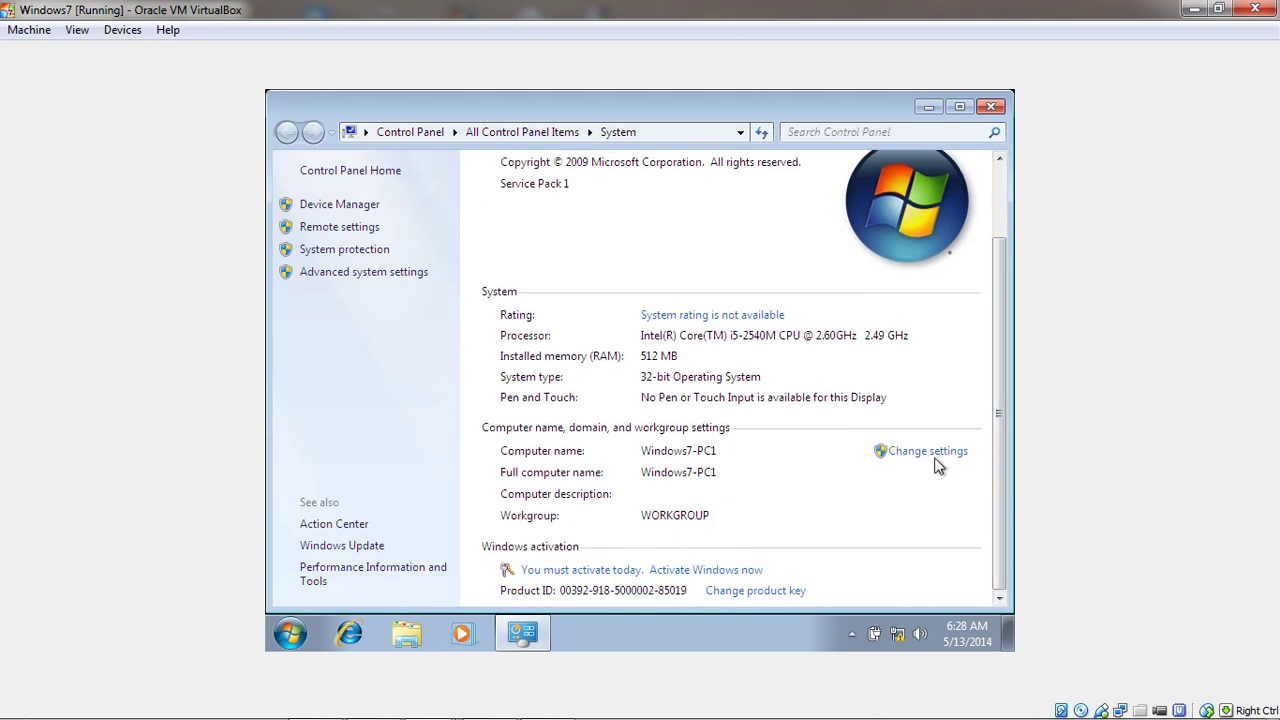
{"action": "left_click", "coordinate": [940, 455]}
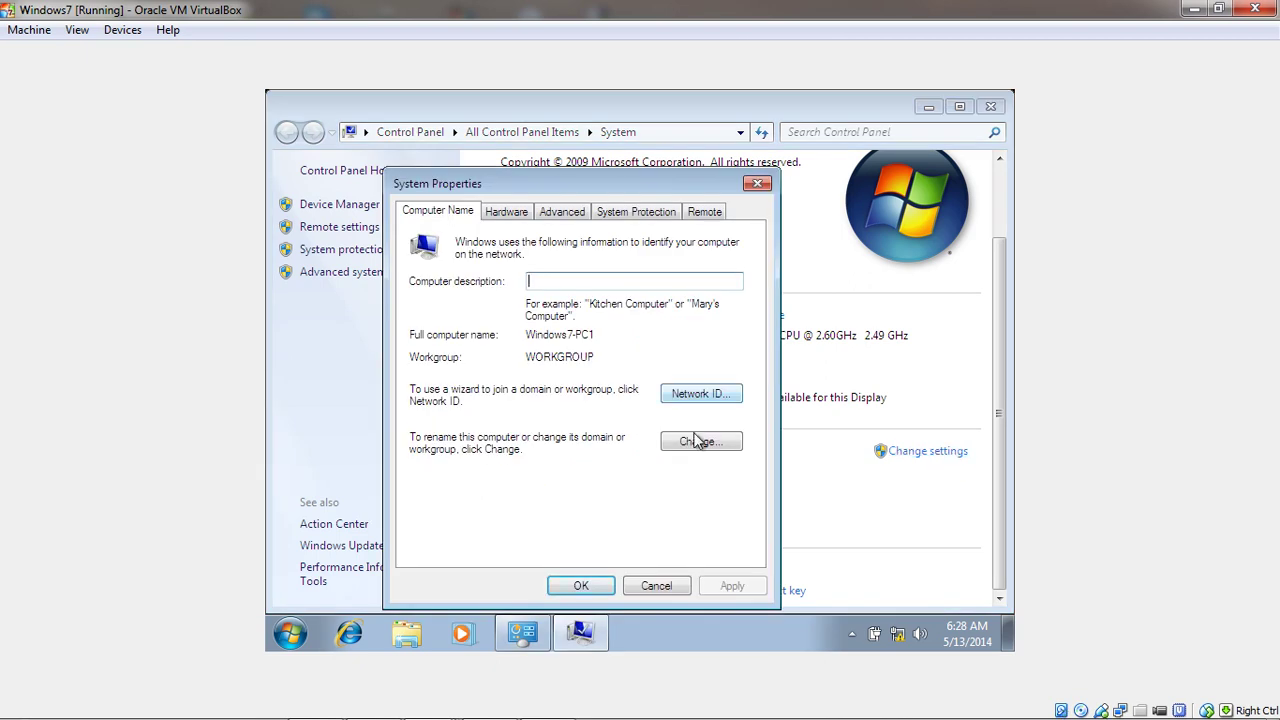
Change membership from workgroup to the domain TechnoRuntz.com and submit the join request
{"action": "left_click", "coordinate": [702, 448]}
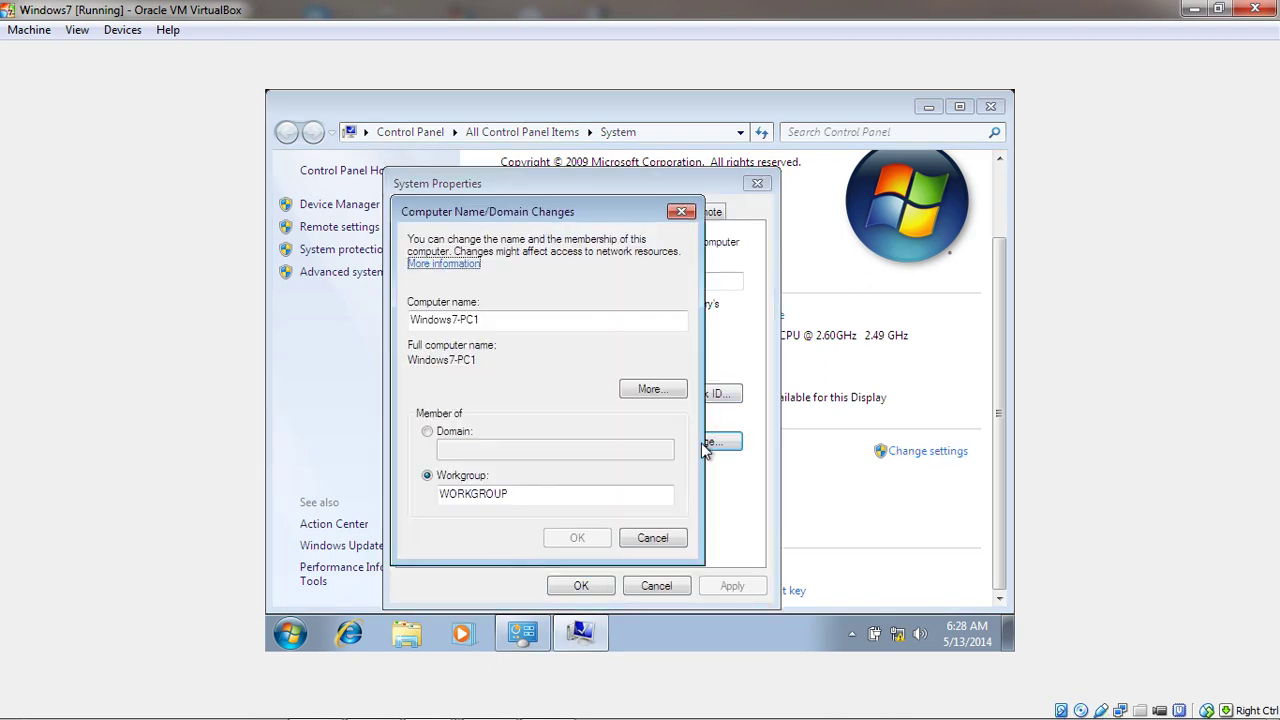
{"action": "left_click", "coordinate": [427, 434]}
{"action": "left_click", "coordinate": [447, 450]}
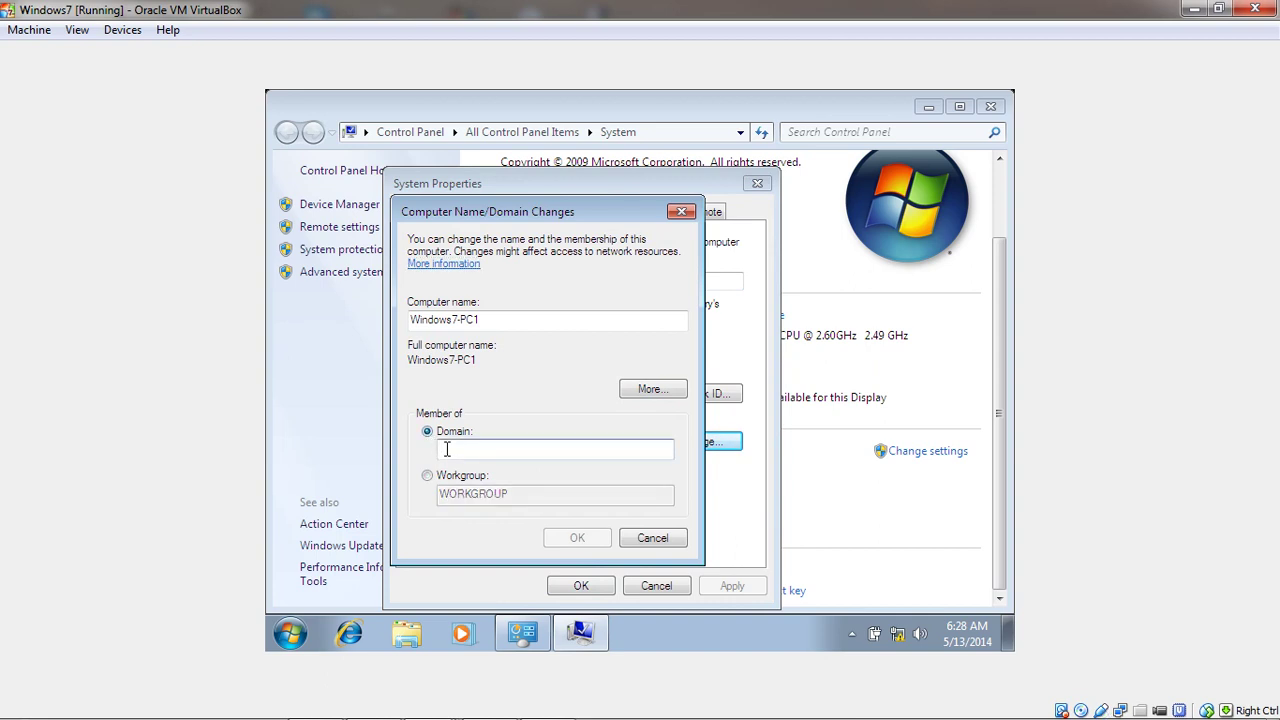
{"action": "type", "text": "Techno"}
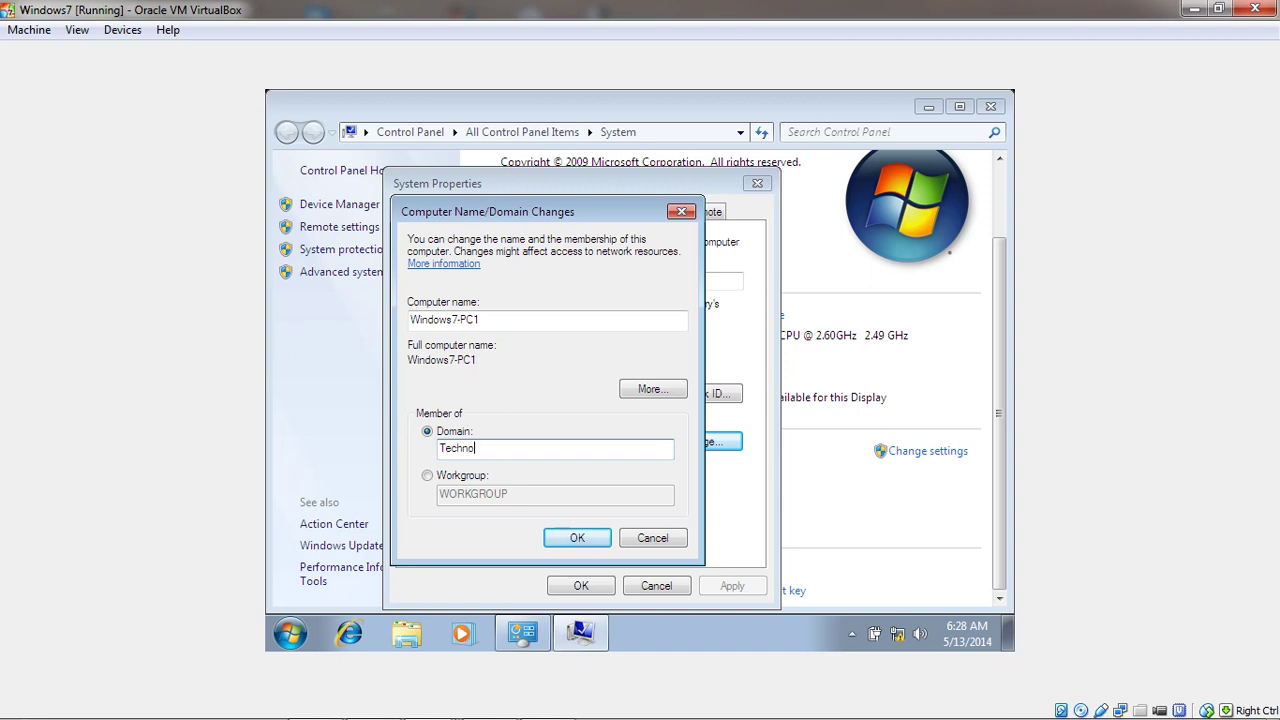
{"action": "type", "text": "Runtz.com"}
{"action": "left_click", "coordinate": [575, 540]}
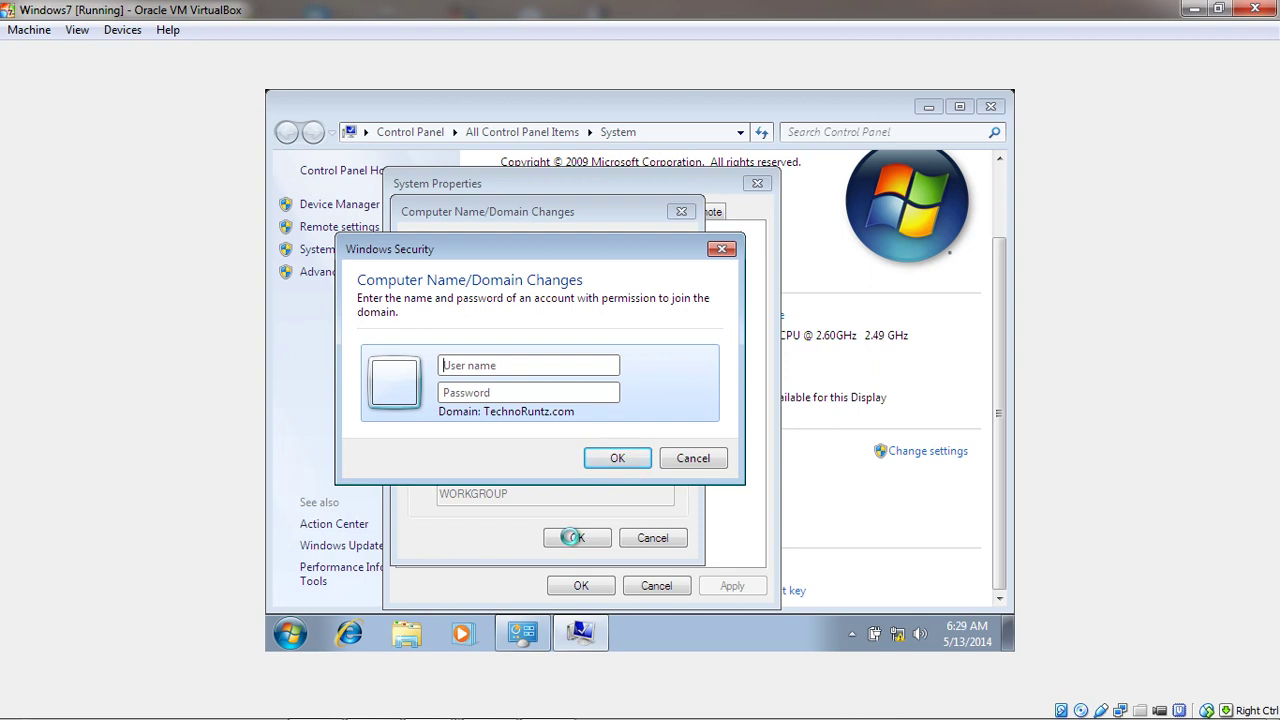
Authorize the domain join as administrator, then acknowledge the welcome and restart-required messages
{"action": "type", "text": "administrator"}
{"action": "key", "text": "Tab"}
{"action": "type", "text": "••••••••"}
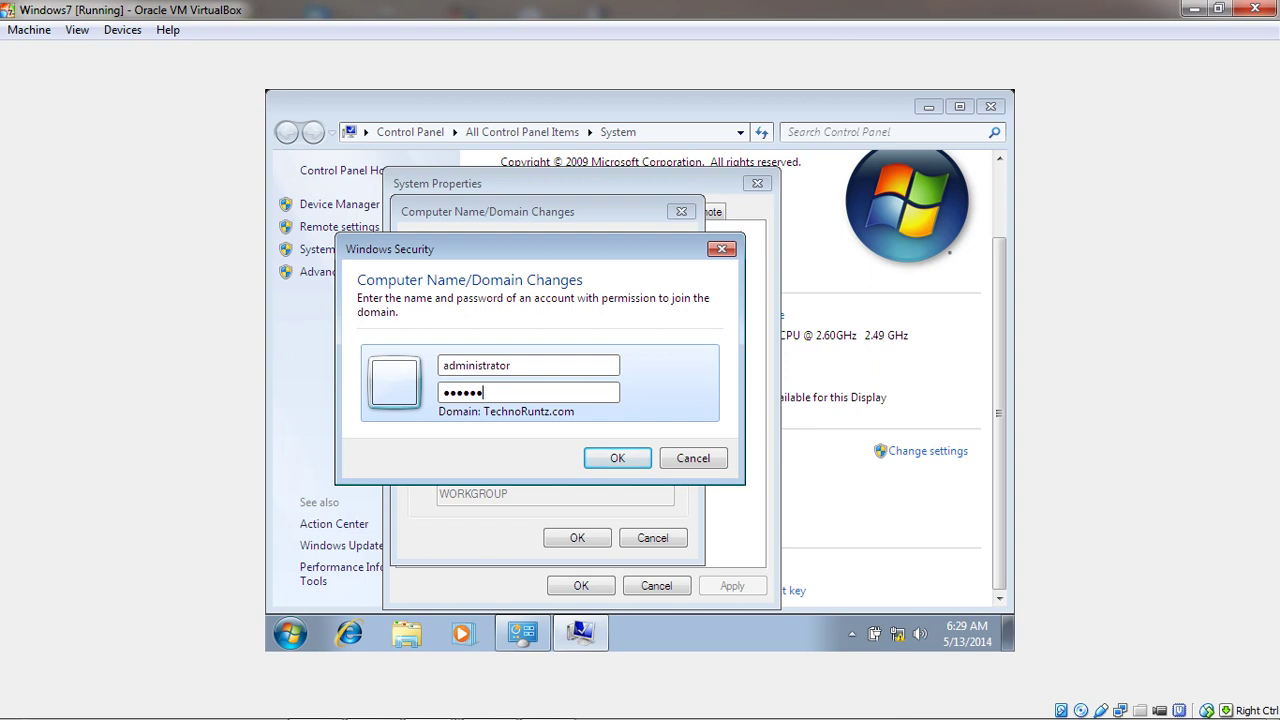
{"action": "type", "text": "•"}
{"action": "key", "text": "Return"}
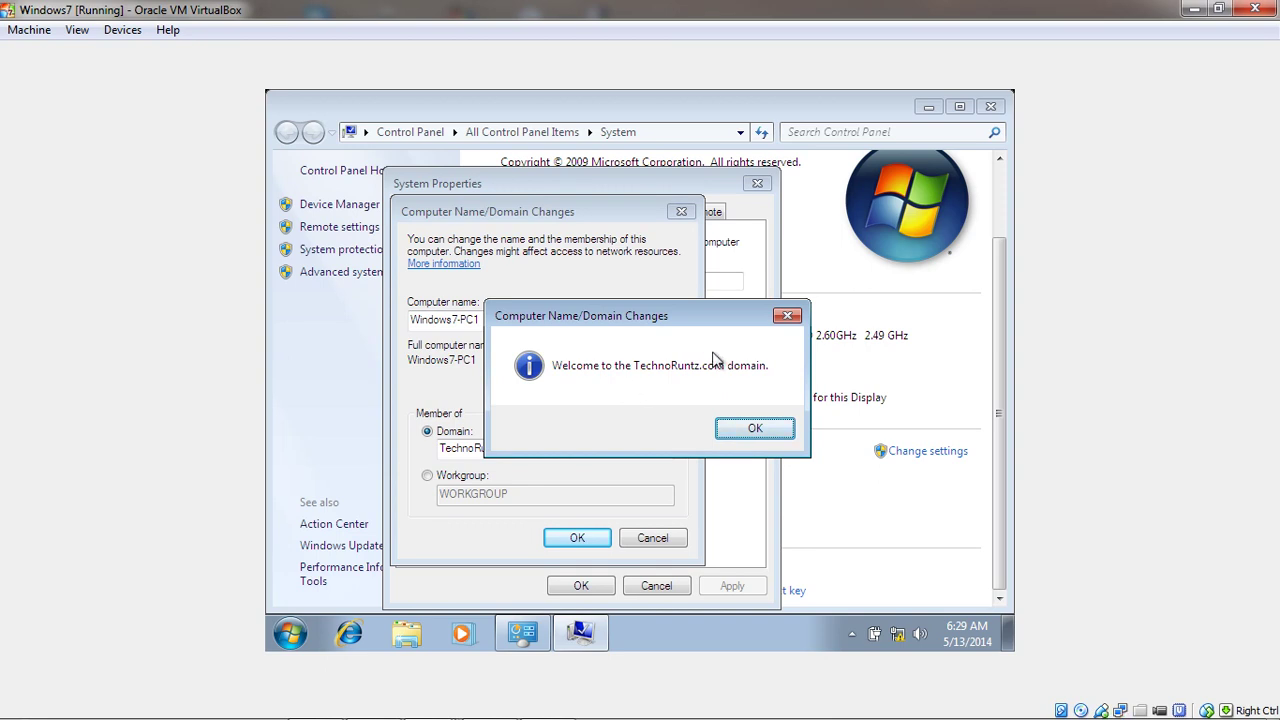
{"action": "left_click", "coordinate": [740, 430]}
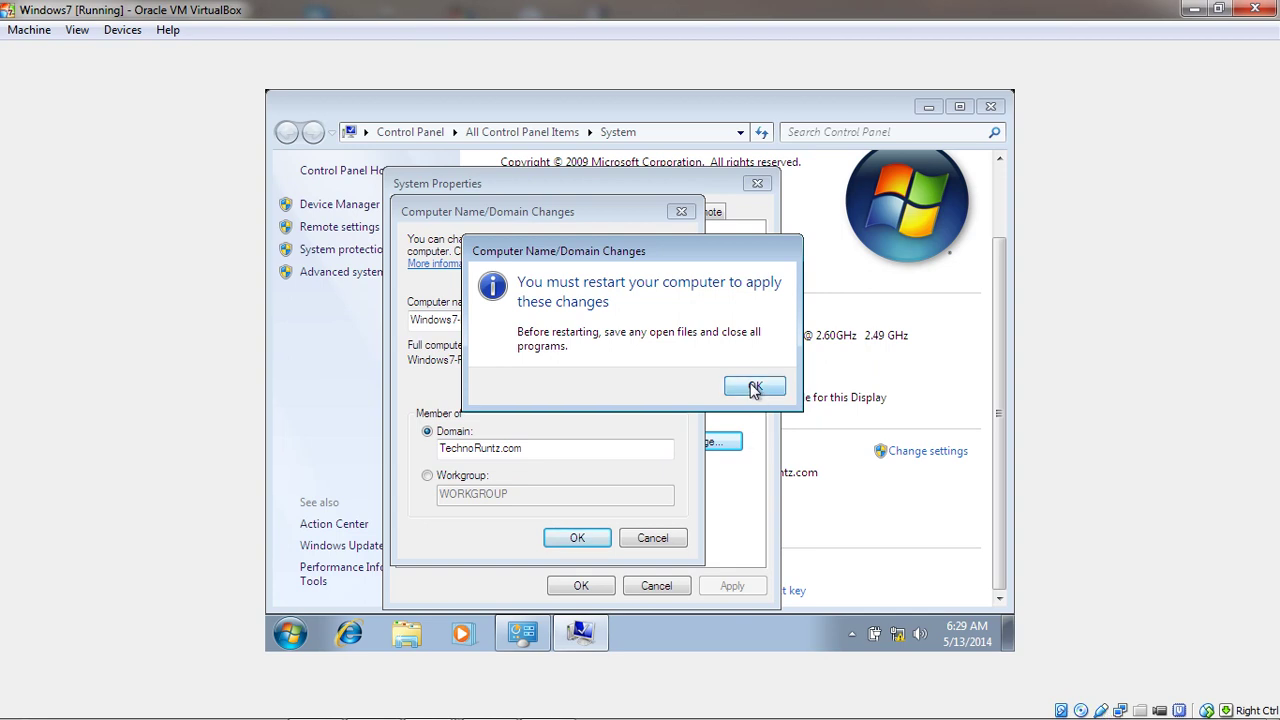
{"action": "left_click", "coordinate": [754, 390]}
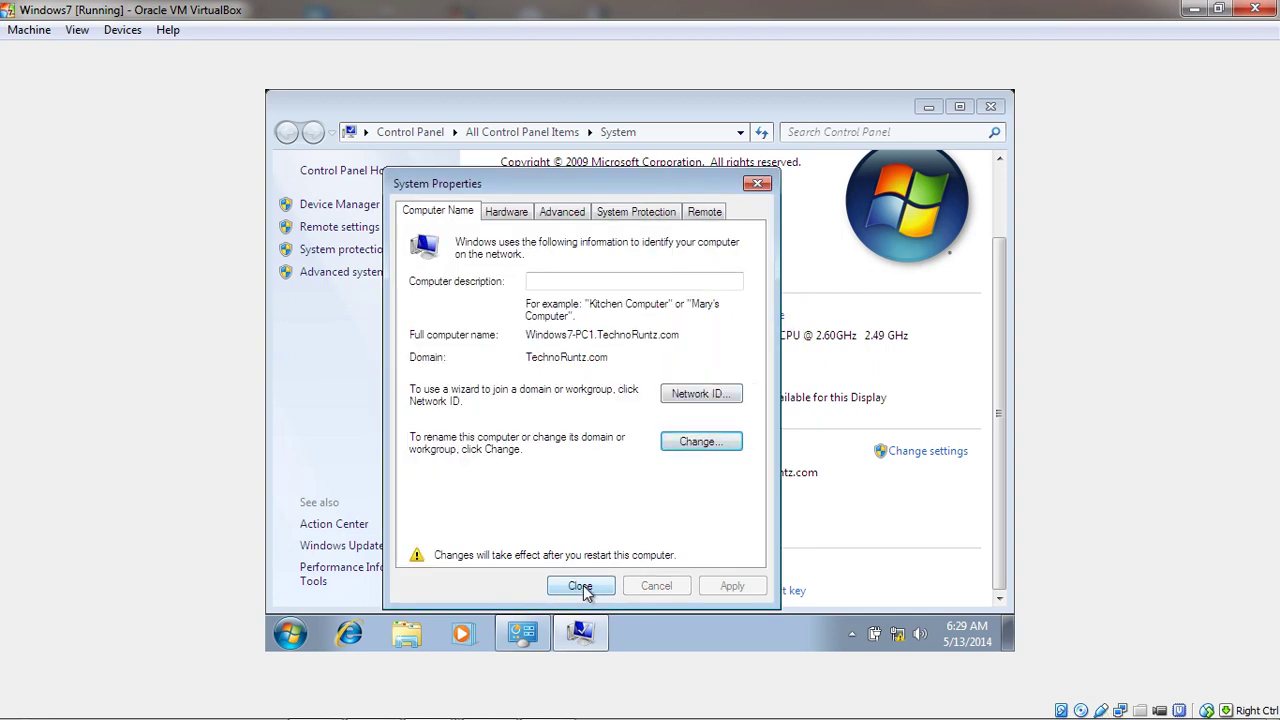
Close System Properties and choose Restart Now to reboot the guest
{"action": "left_click", "coordinate": [582, 588]}
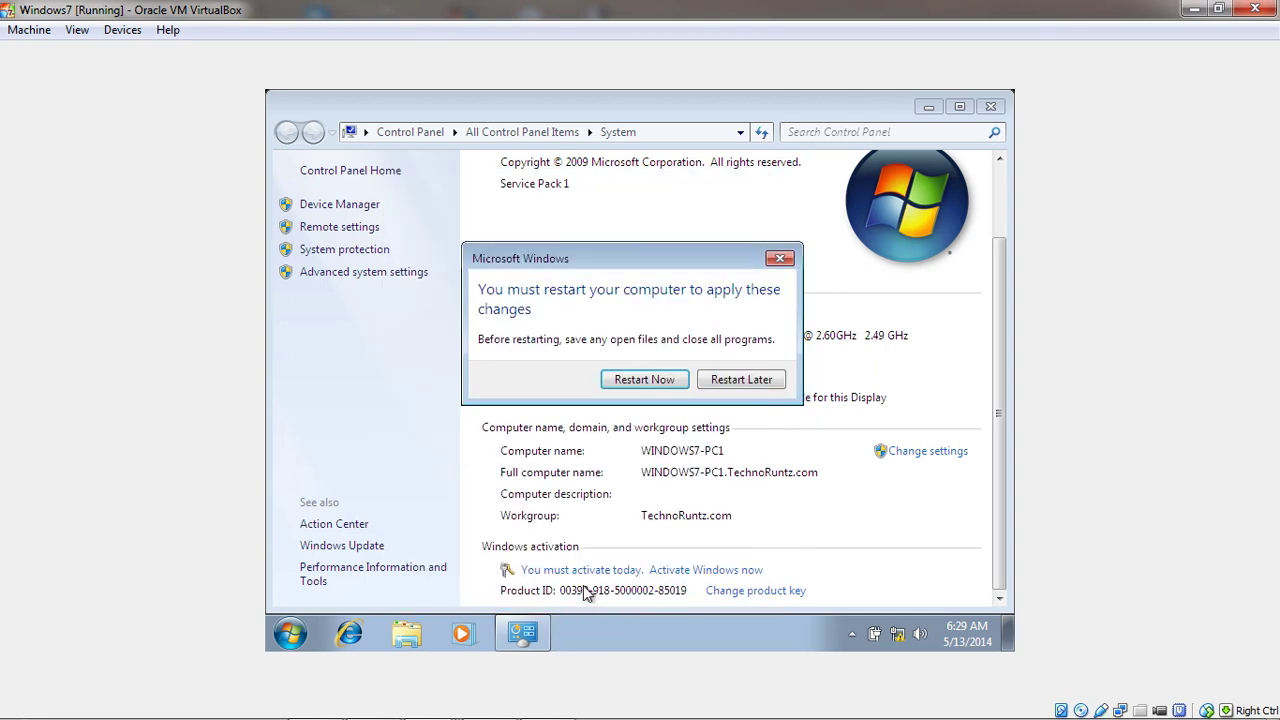
{"action": "left_click", "coordinate": [645, 380]}
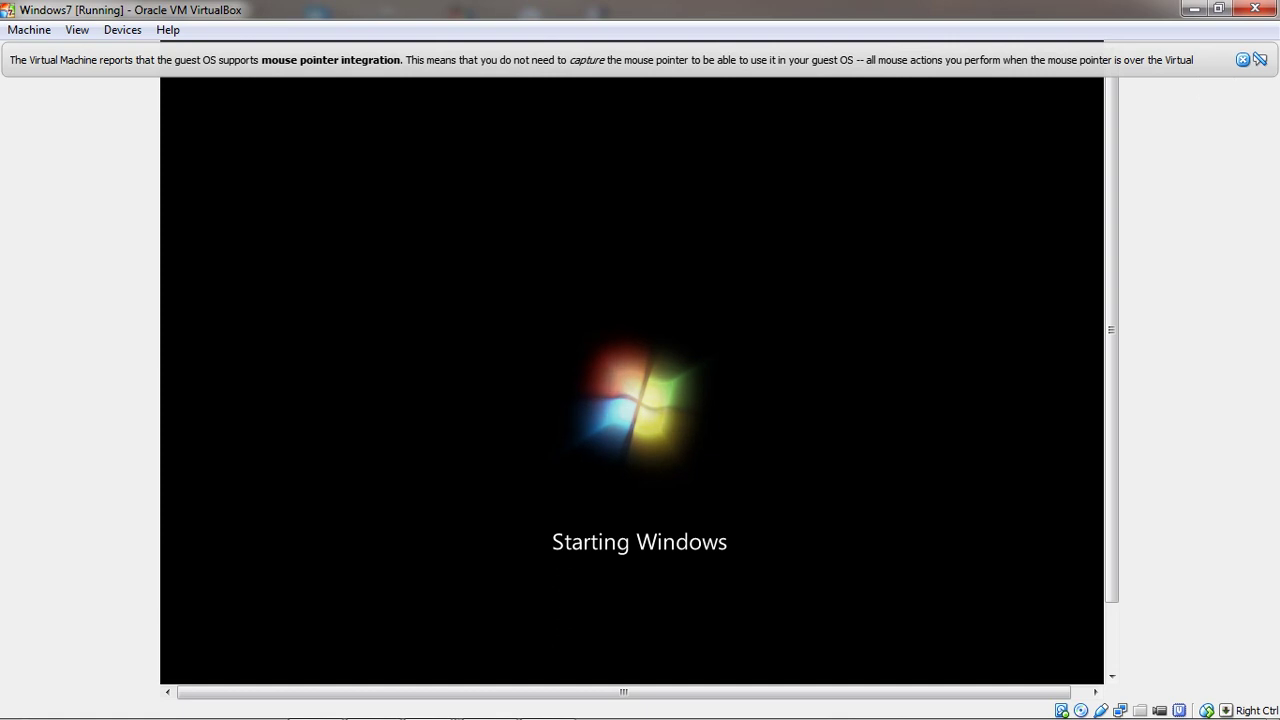
After the reboot, dismiss the mouse-integration notice and send Ctrl-Alt-Del from the Machine menu
{"action": "left_click", "coordinate": [1242, 59]}
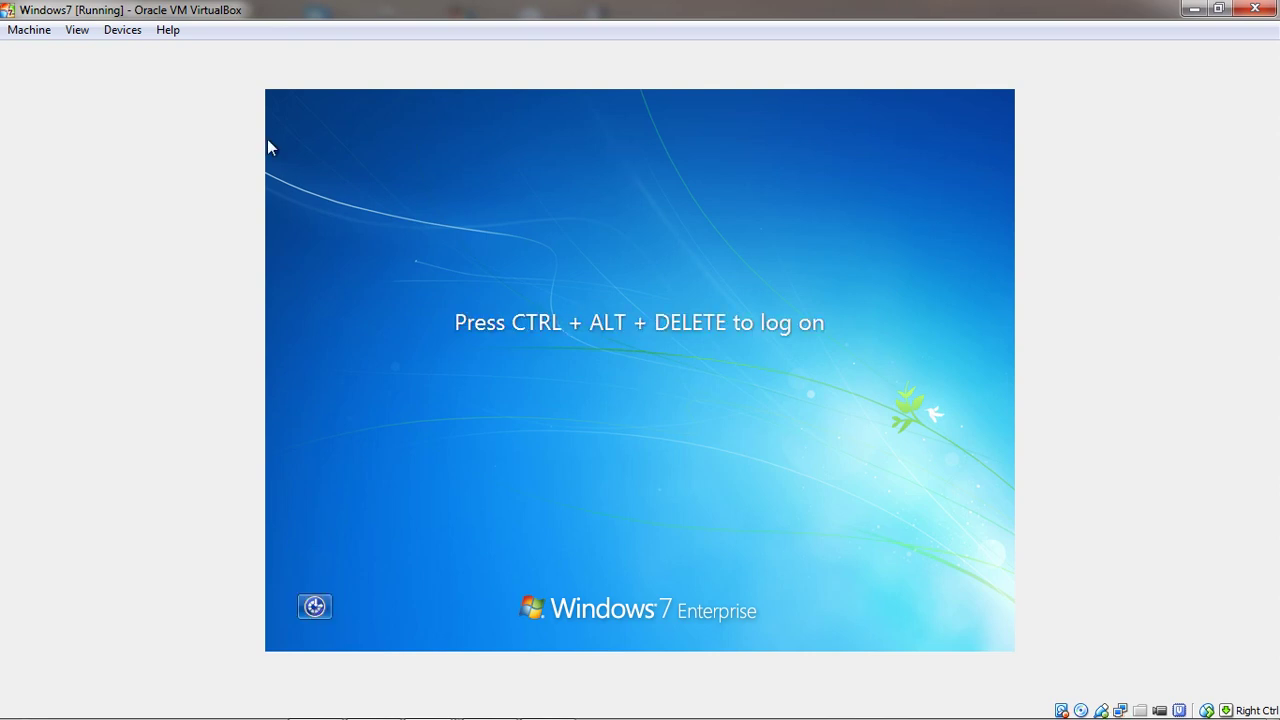
{"action": "key", "text": "alt+m"}
{"action": "key", "text": "Down"}
{"action": "key", "text": "Down"}
{"action": "key", "text": "Down"}
{"action": "key", "text": "Down"}
{"action": "key", "text": "Down"}
{"action": "key", "text": "Return"}
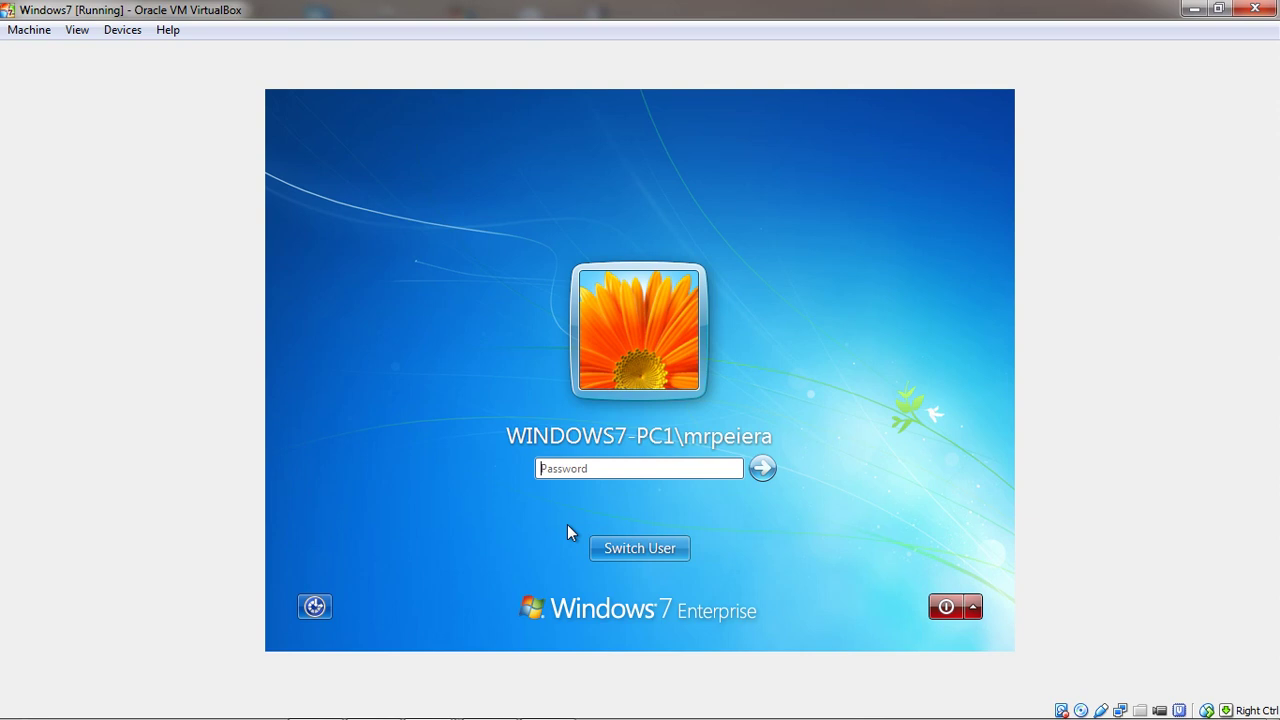
Switch to Other User and sign in with the domain user's name and password
{"action": "left_click", "coordinate": [645, 552]}
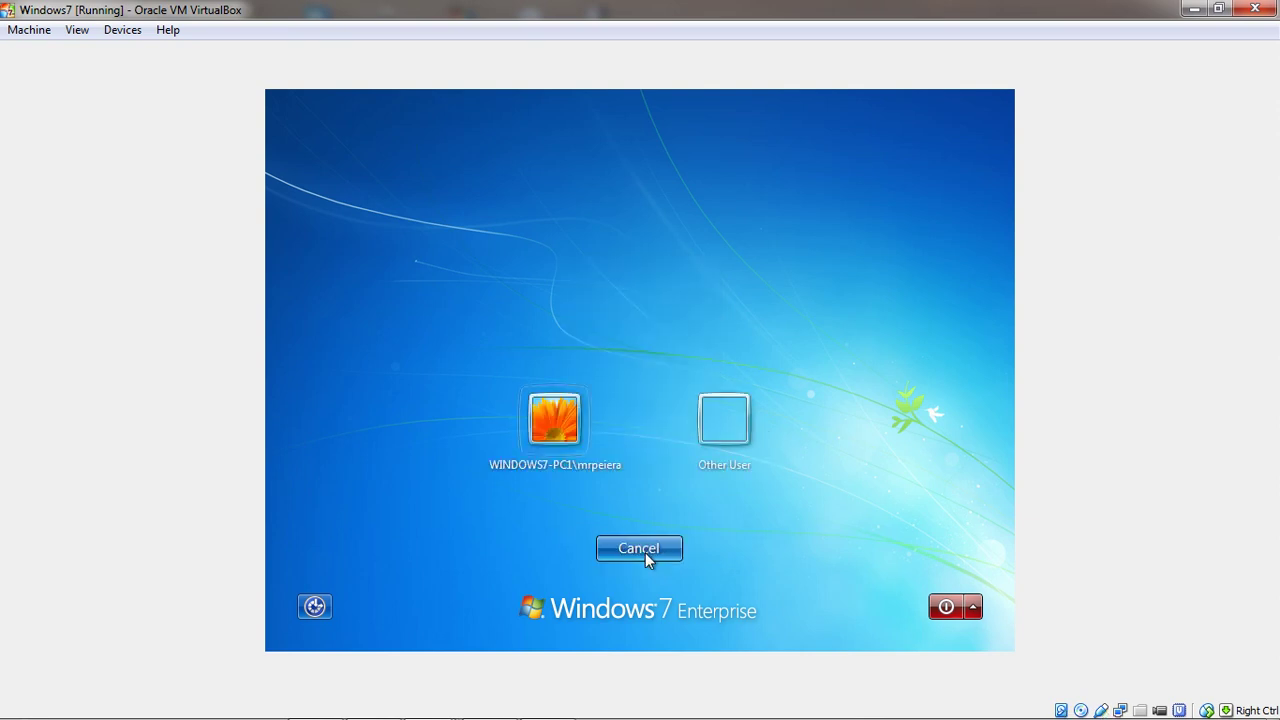
{"action": "left_click", "coordinate": [707, 433]}
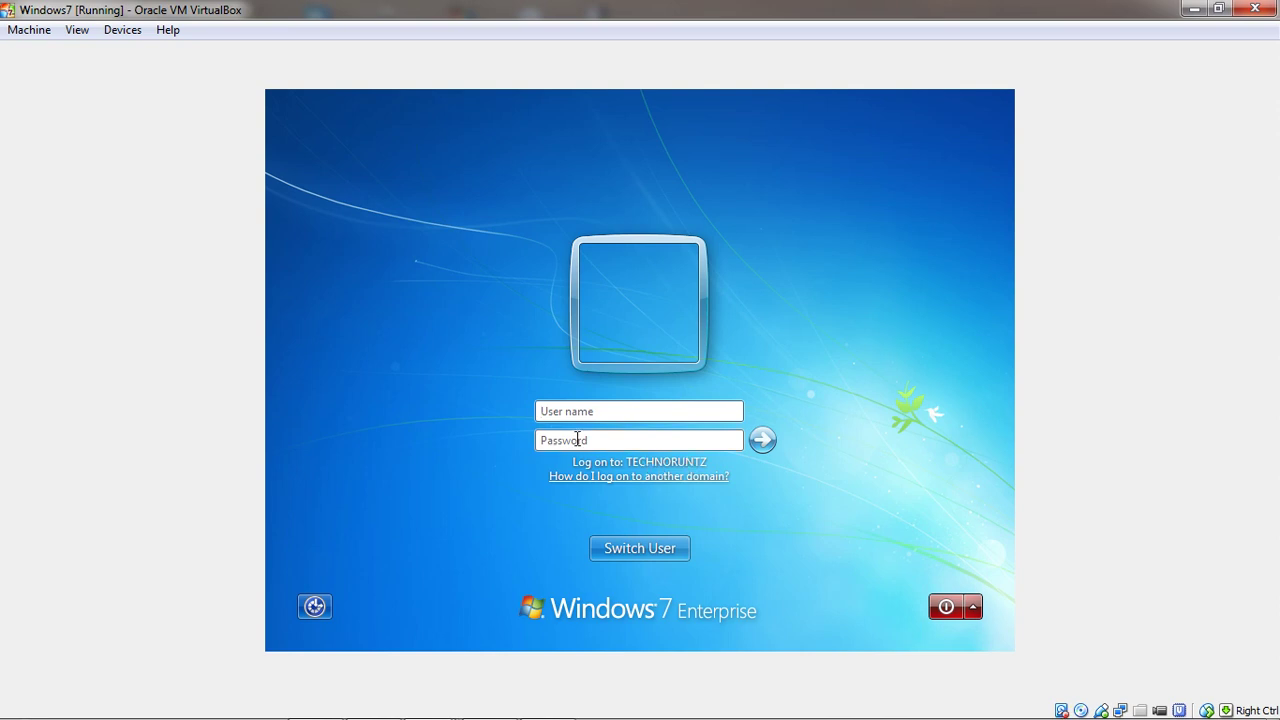
{"action": "left_click", "coordinate": [540, 409]}
{"action": "type", "text": "jdoe"}
{"action": "left_click", "coordinate": [541, 442]}
{"action": "type", "text": "**********"}
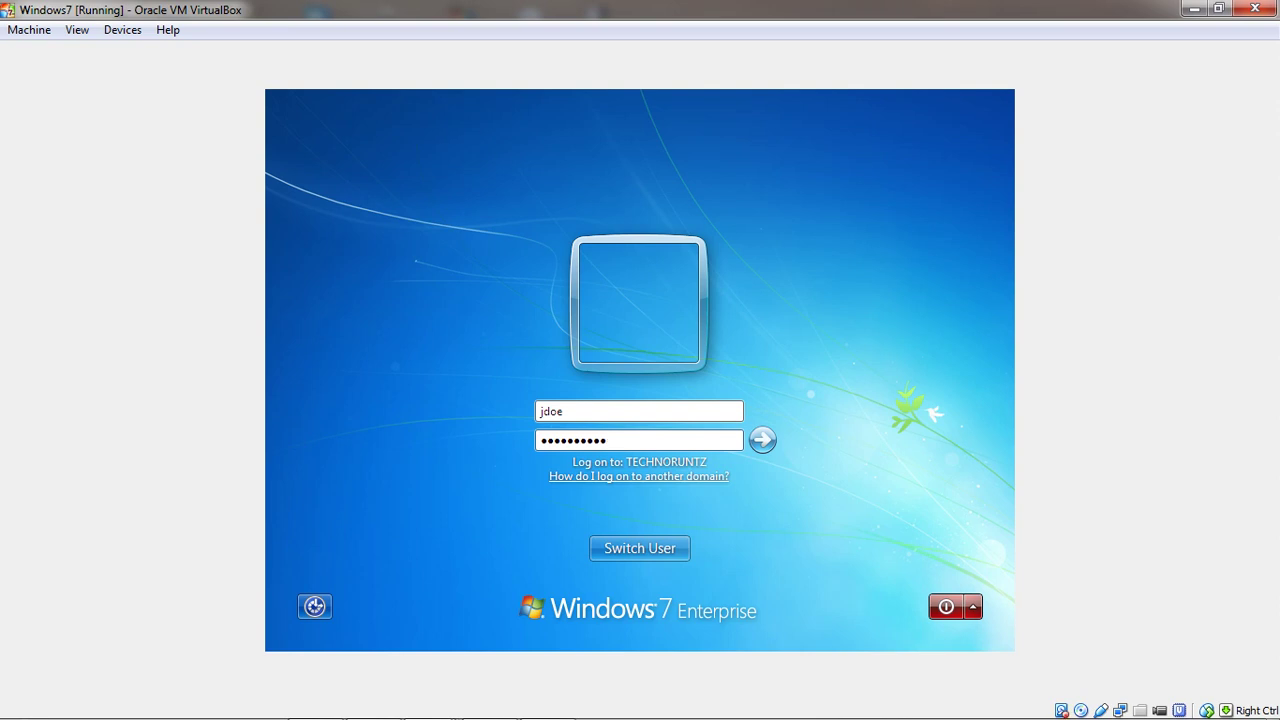
{"action": "key", "text": "Return"}
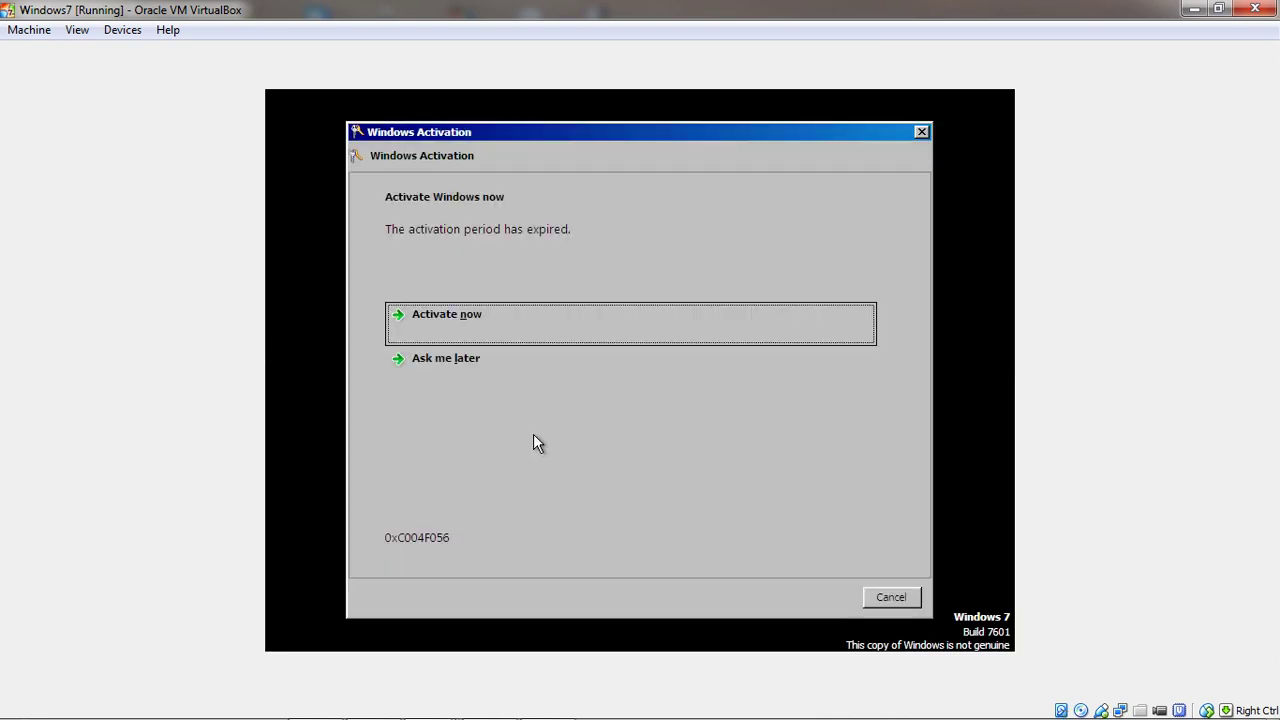
Postpone activation with 'Ask me later' and dismiss the genuine software notice
{"action": "left_click", "coordinate": [462, 370]}
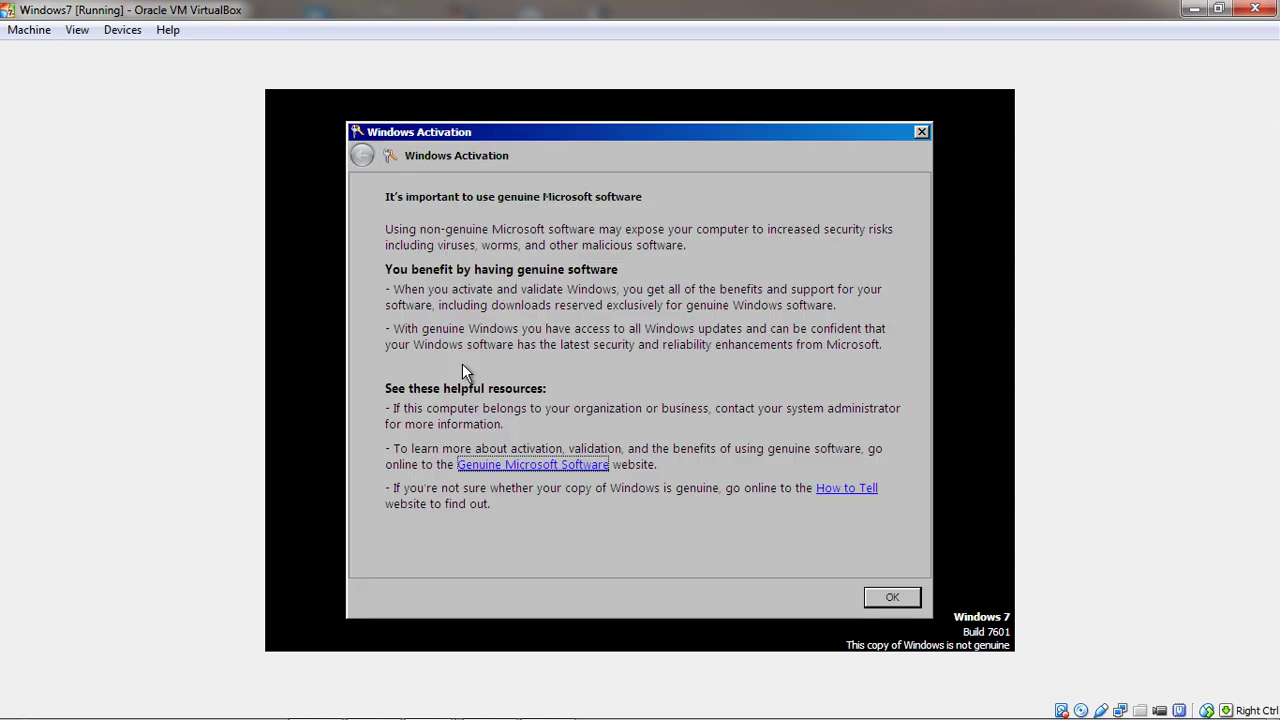
{"action": "left_click", "coordinate": [879, 592]}
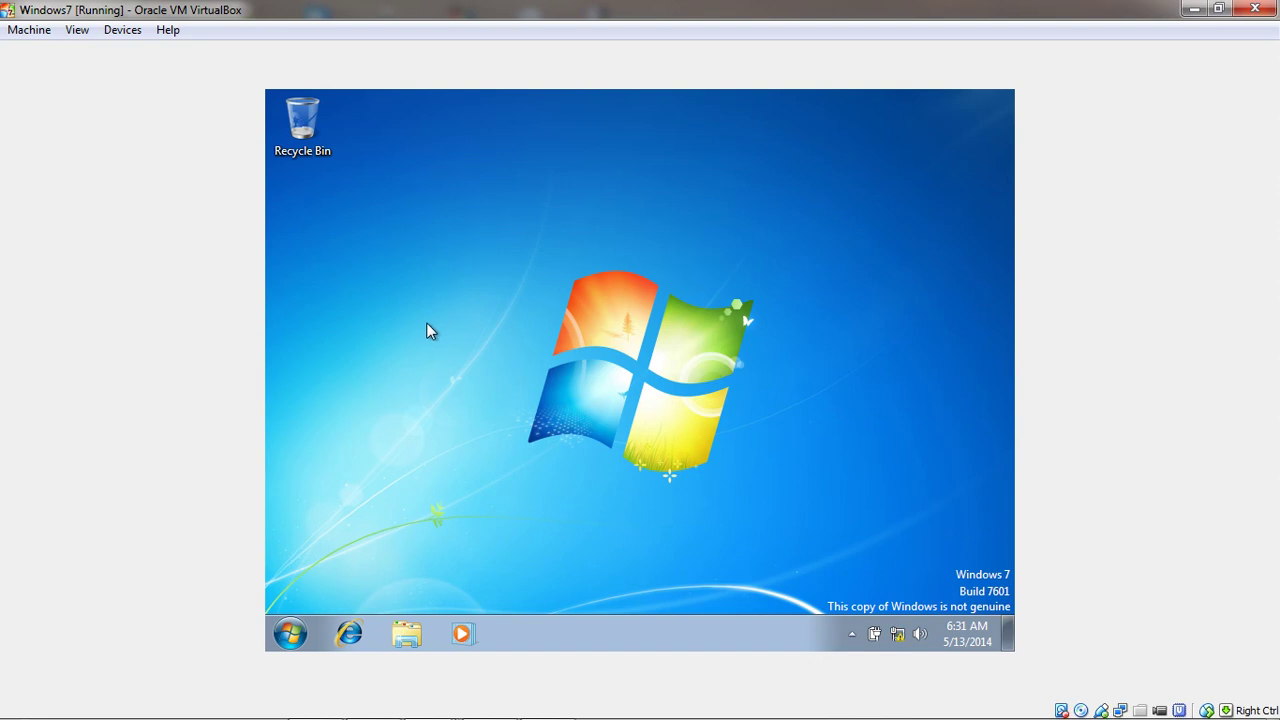
Open Windows Explorer, browse Computer and then Network, and close the discovery warning bar
{"action": "left_click", "coordinate": [406, 642]}
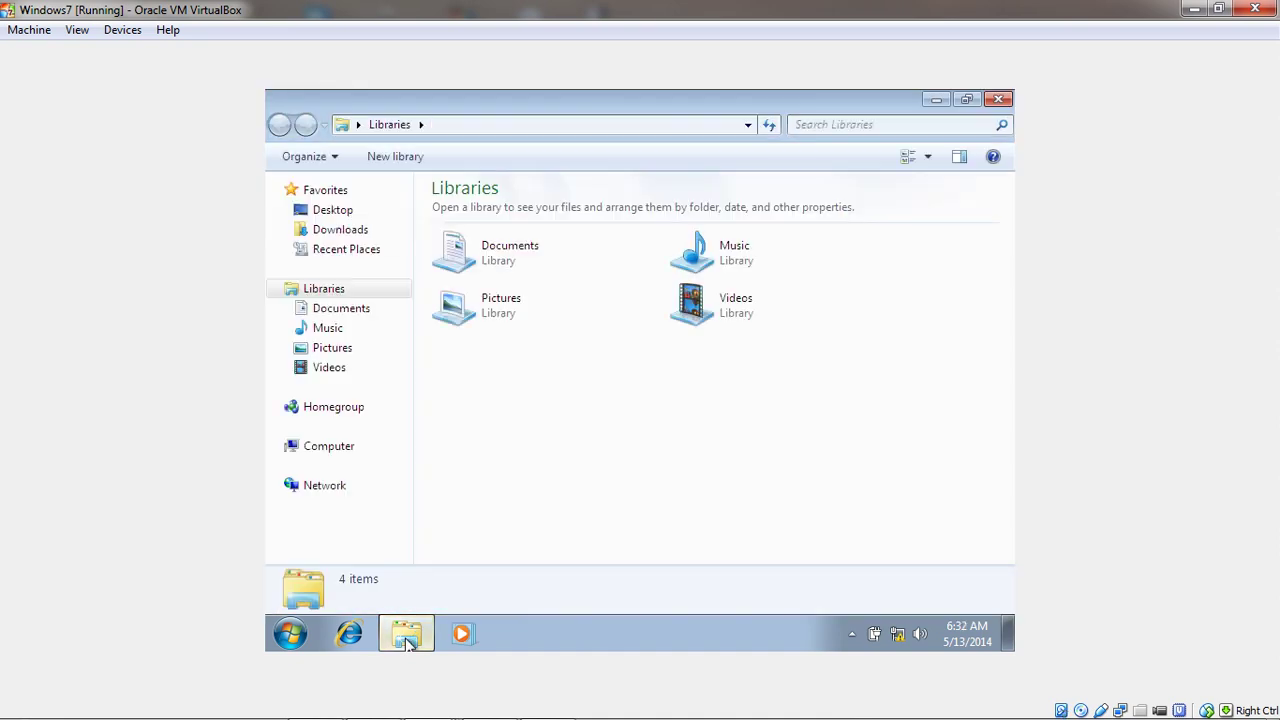
{"action": "left_click", "coordinate": [290, 450]}
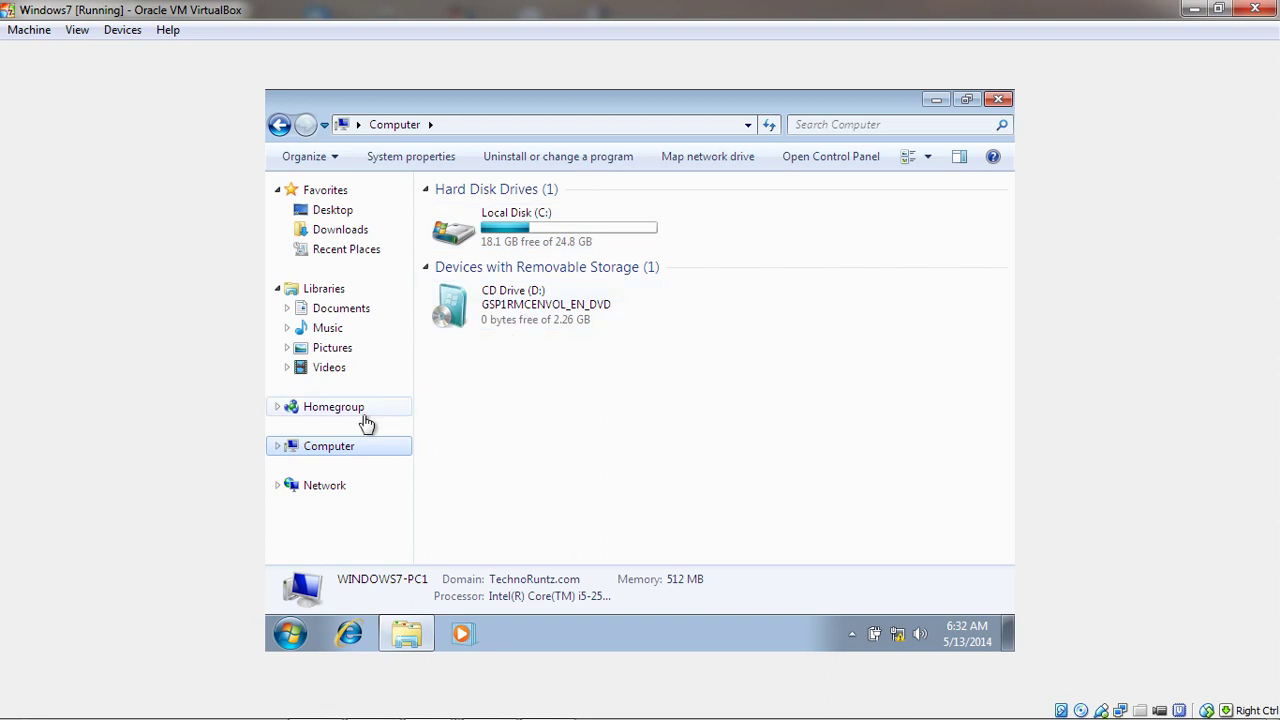
{"action": "left_click", "coordinate": [295, 488]}
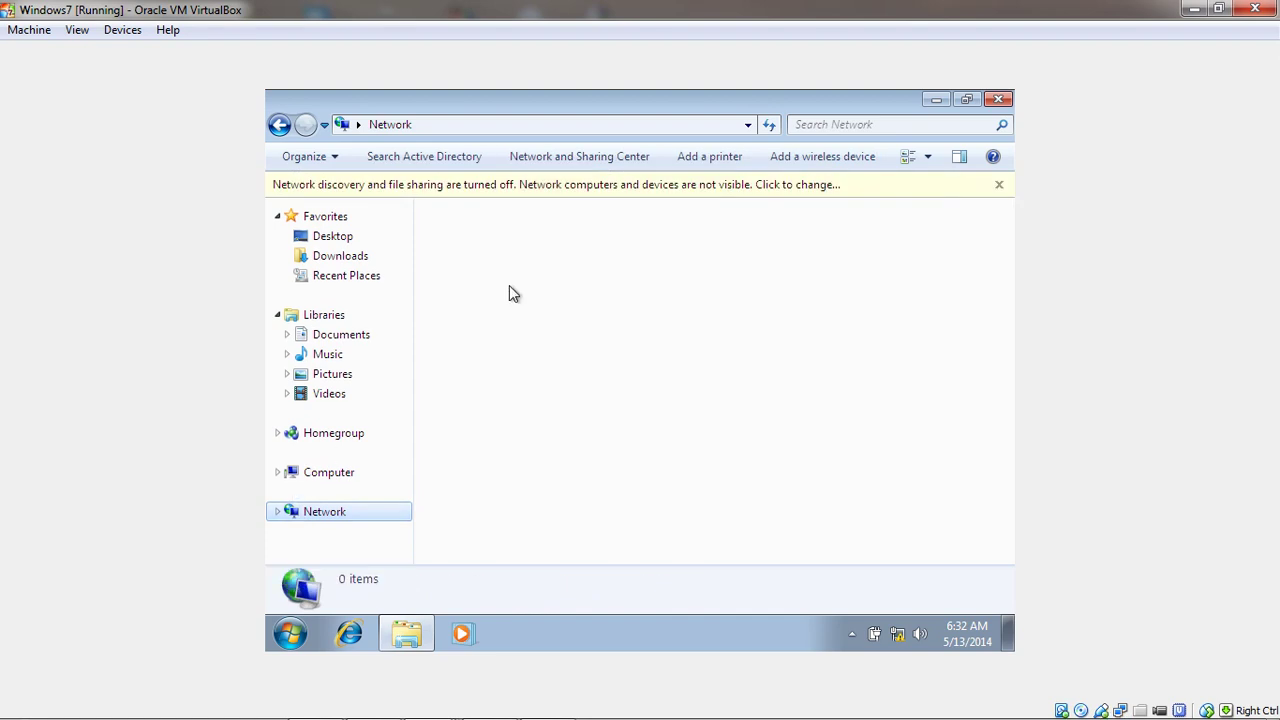
{"action": "left_click", "coordinate": [999, 185]}
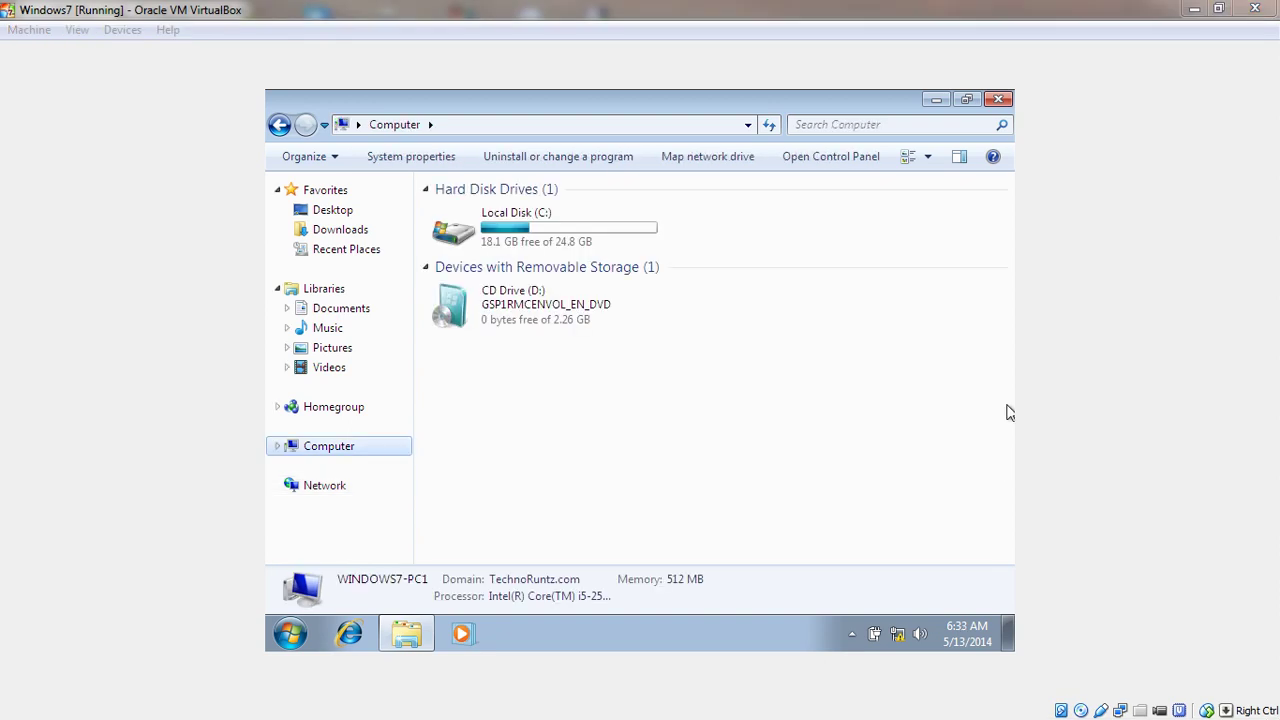
{"action": "left_click", "coordinate": [314, 492]}
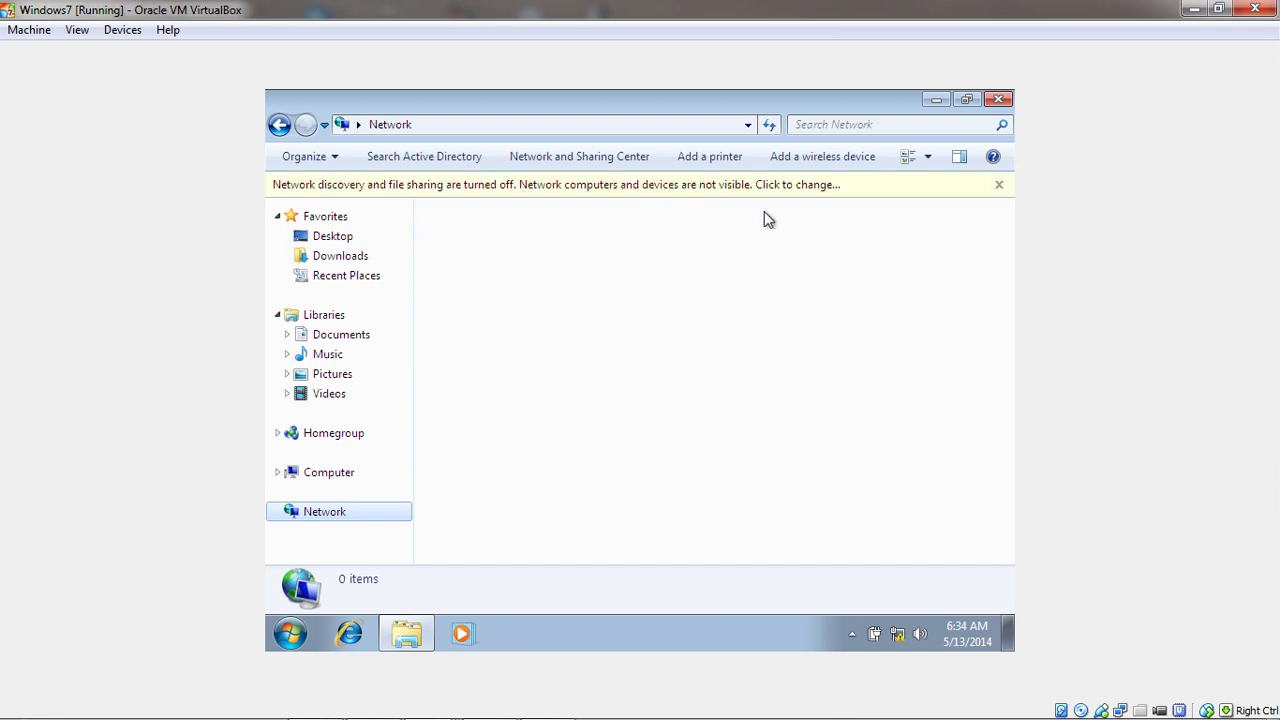
Turn on network discovery and file sharing from the info bar, approving with administrator credentials
{"action": "left_click", "coordinate": [808, 186]}
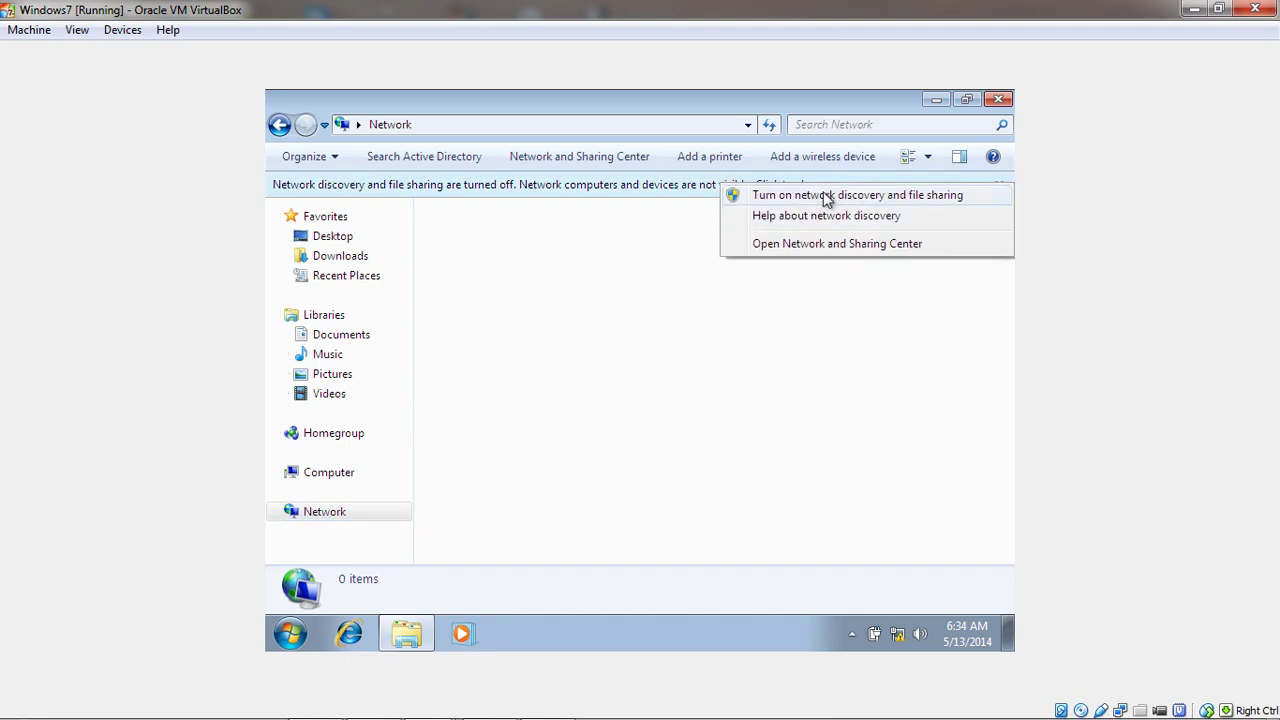
{"action": "left_click", "coordinate": [826, 197]}
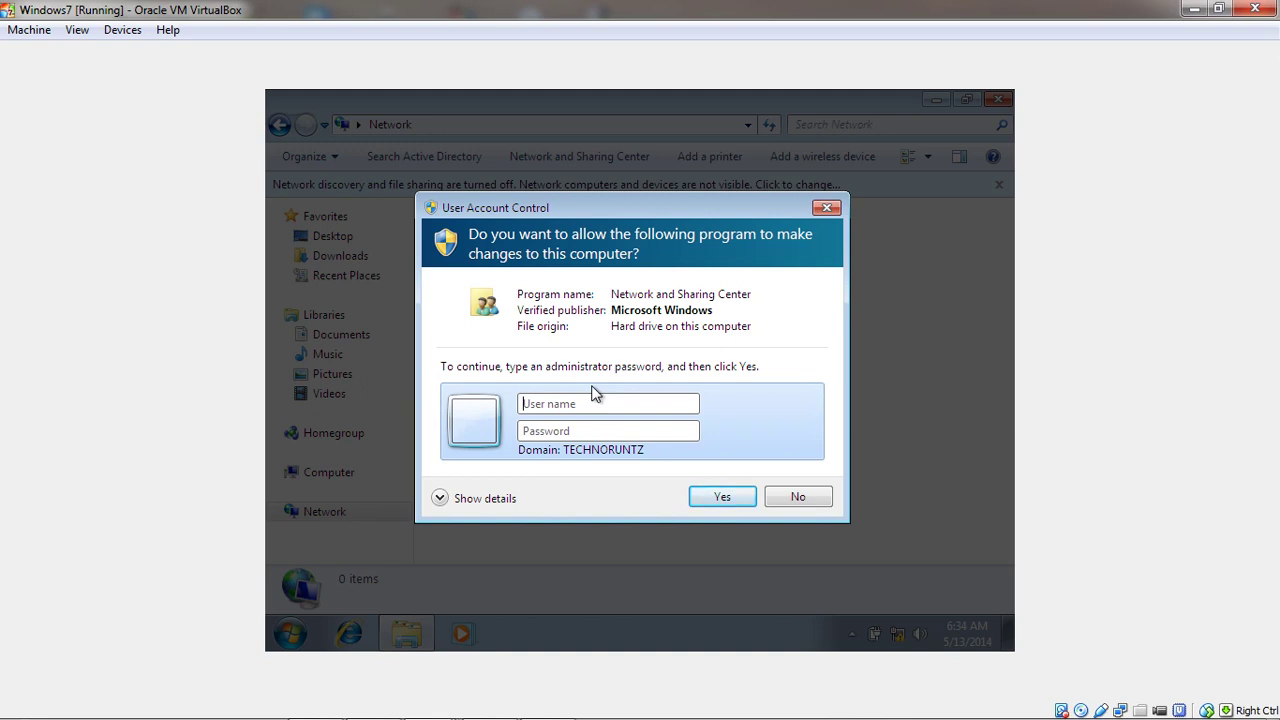
{"action": "type", "text": "administrator•••••••••"}
{"action": "key", "text": "Return"}
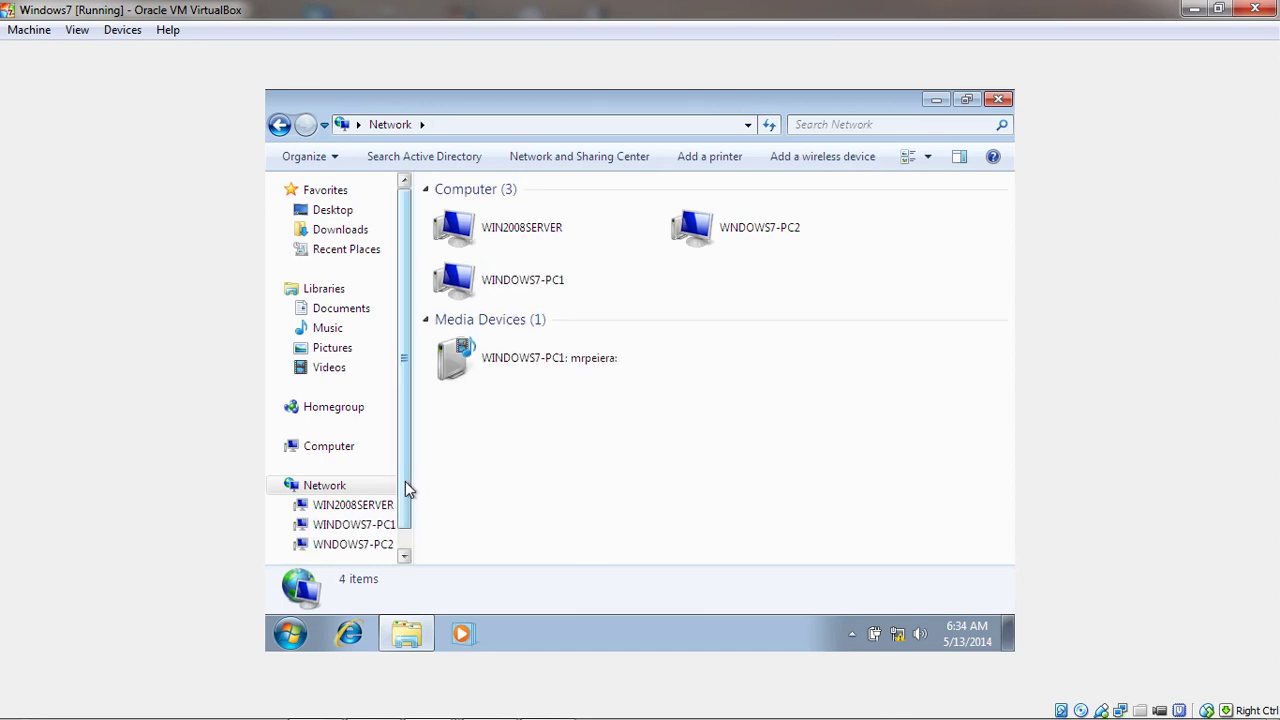
Reveal the host taskbar and display thumbnails of the four VirtualBox windows
{"action": "left_click_drag", "start_coordinate": [401, 489], "coordinate": [403, 520]}
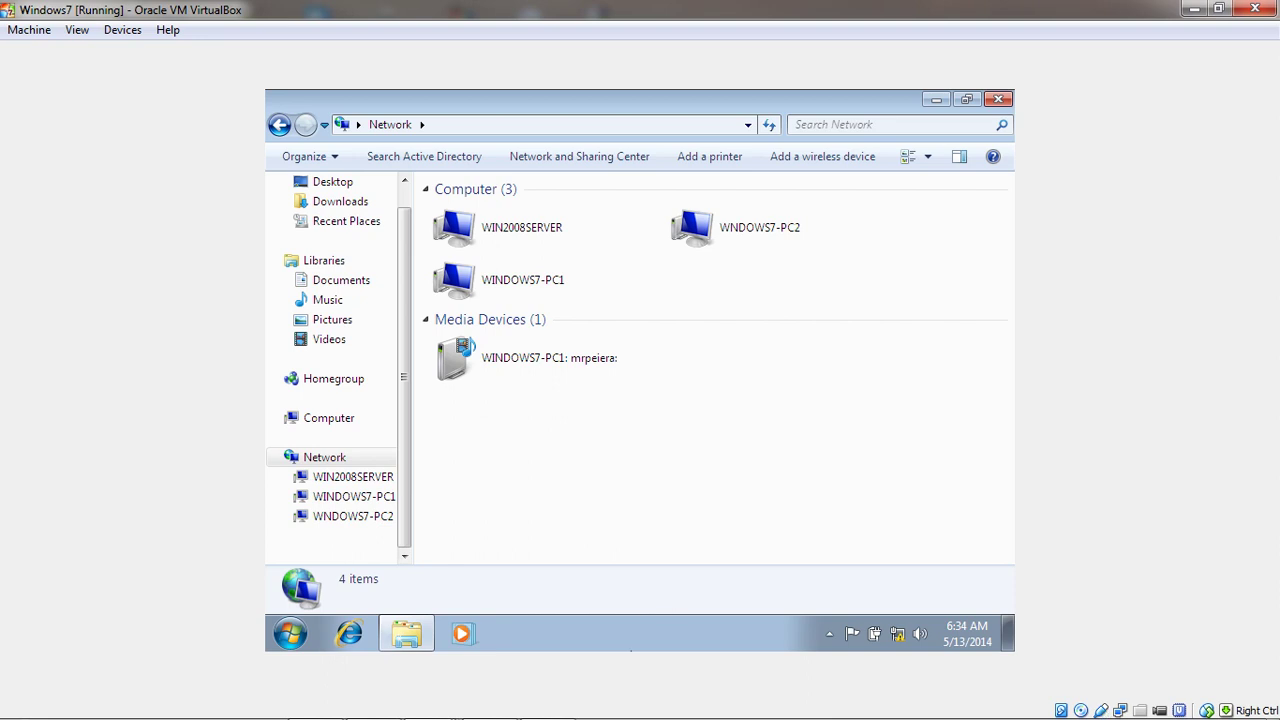
{"action": "mouse_move", "coordinate": [545, 717]}
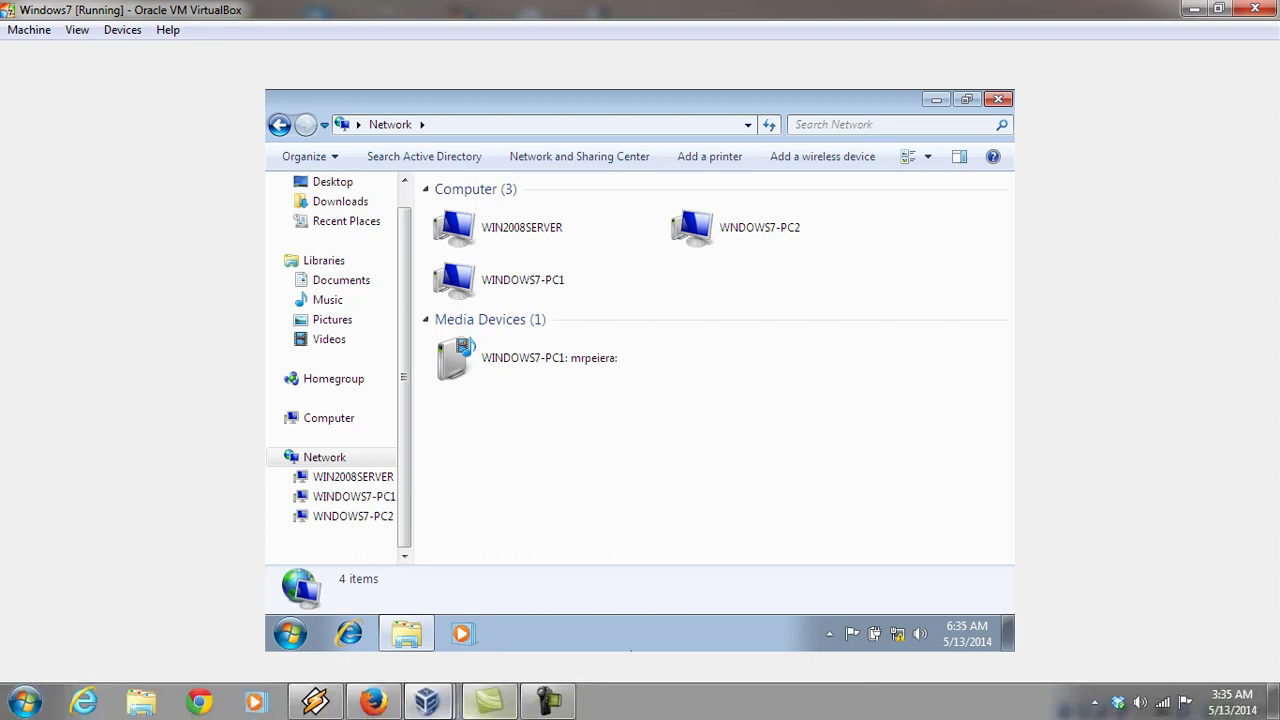
{"action": "left_click", "coordinate": [429, 702]}
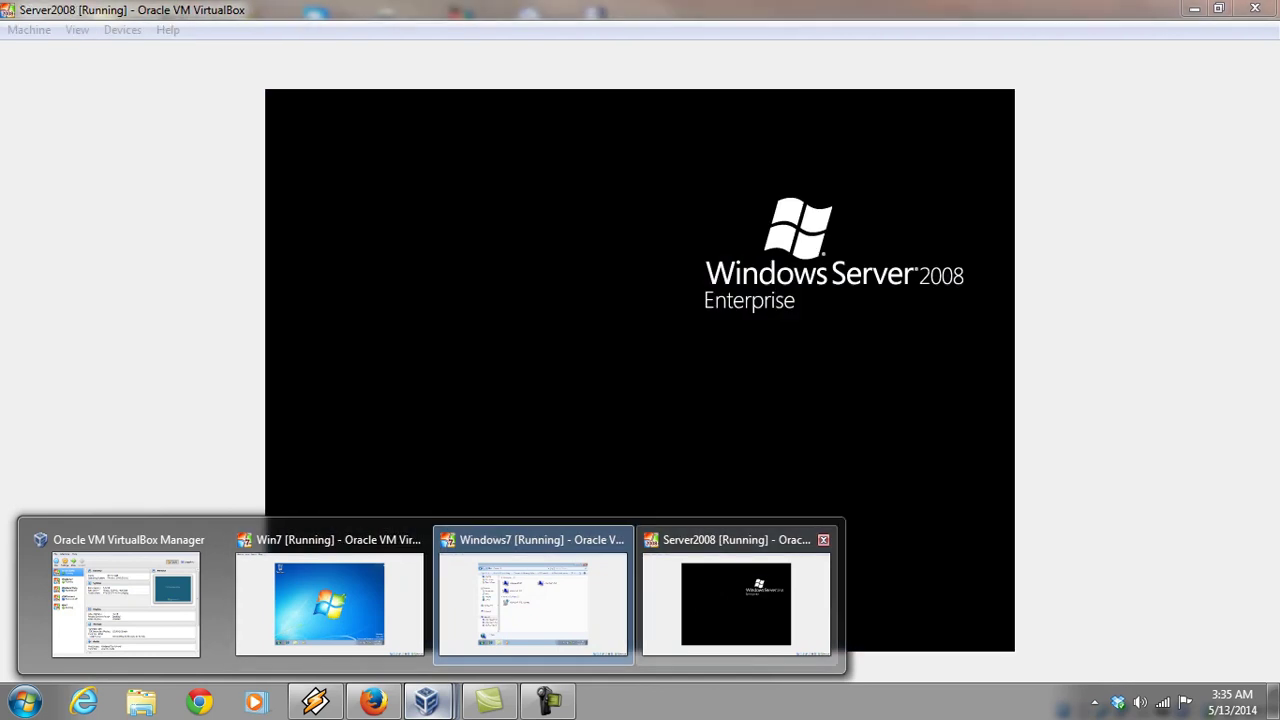
Switch to the Server2008 VM, send Ctrl-Alt-Del and sign in with the administrator password
{"action": "left_click", "coordinate": [700, 604]}
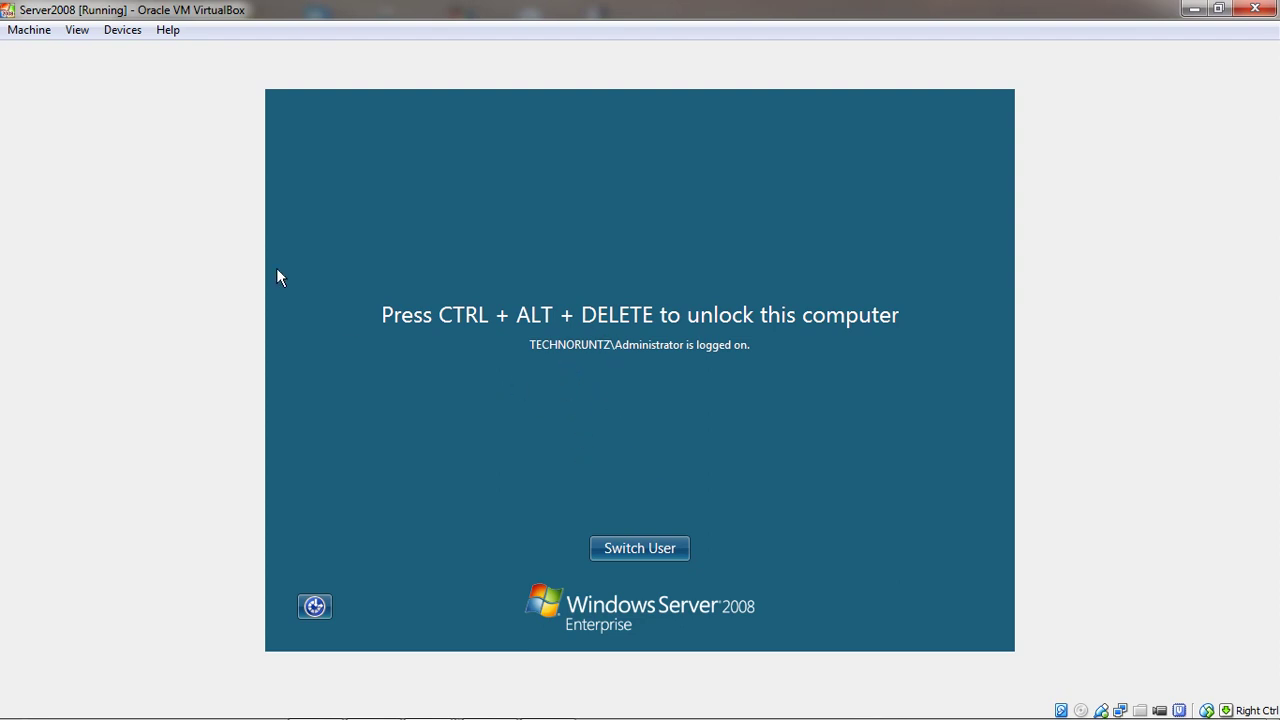
{"action": "key", "text": "alt+m"}
{"action": "key", "text": "Down"}
{"action": "key", "text": "Down"}
{"action": "key", "text": "Down"}
{"action": "key", "text": "Down"}
{"action": "key", "text": "Down"}
{"action": "key", "text": "Return"}
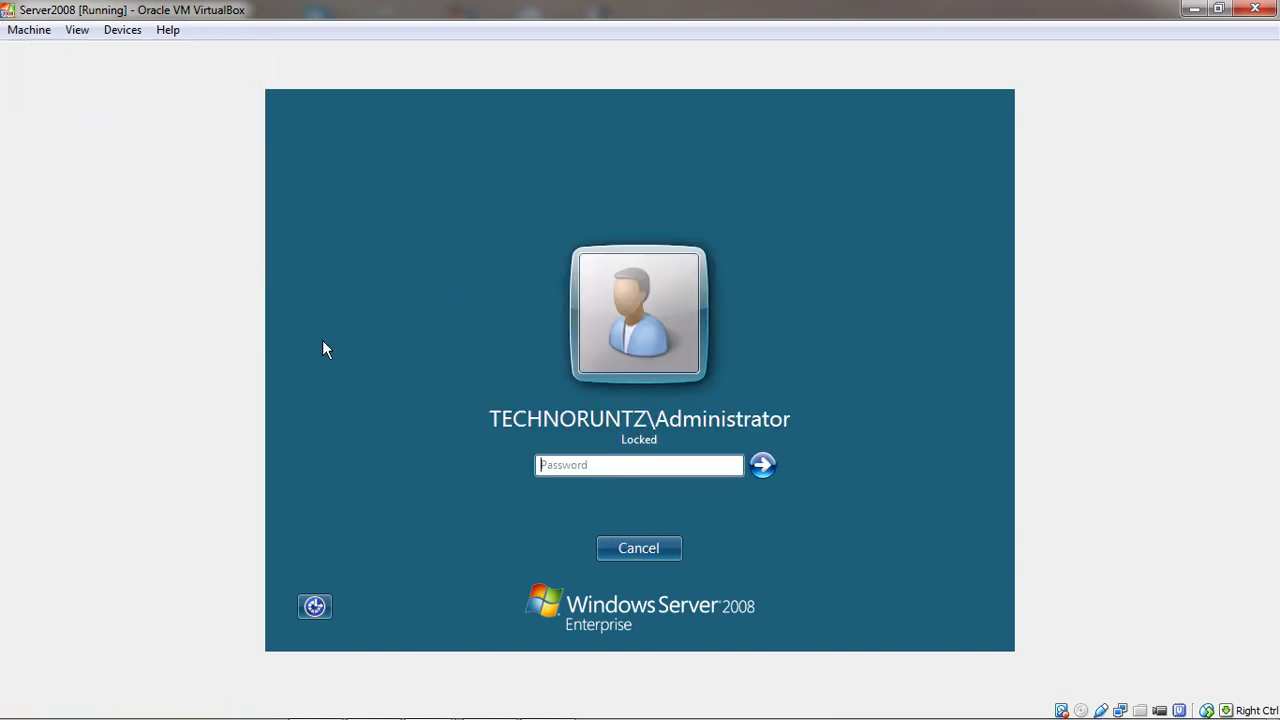
{"action": "type", "text": "•••••••••"}
{"action": "key", "text": "Return"}
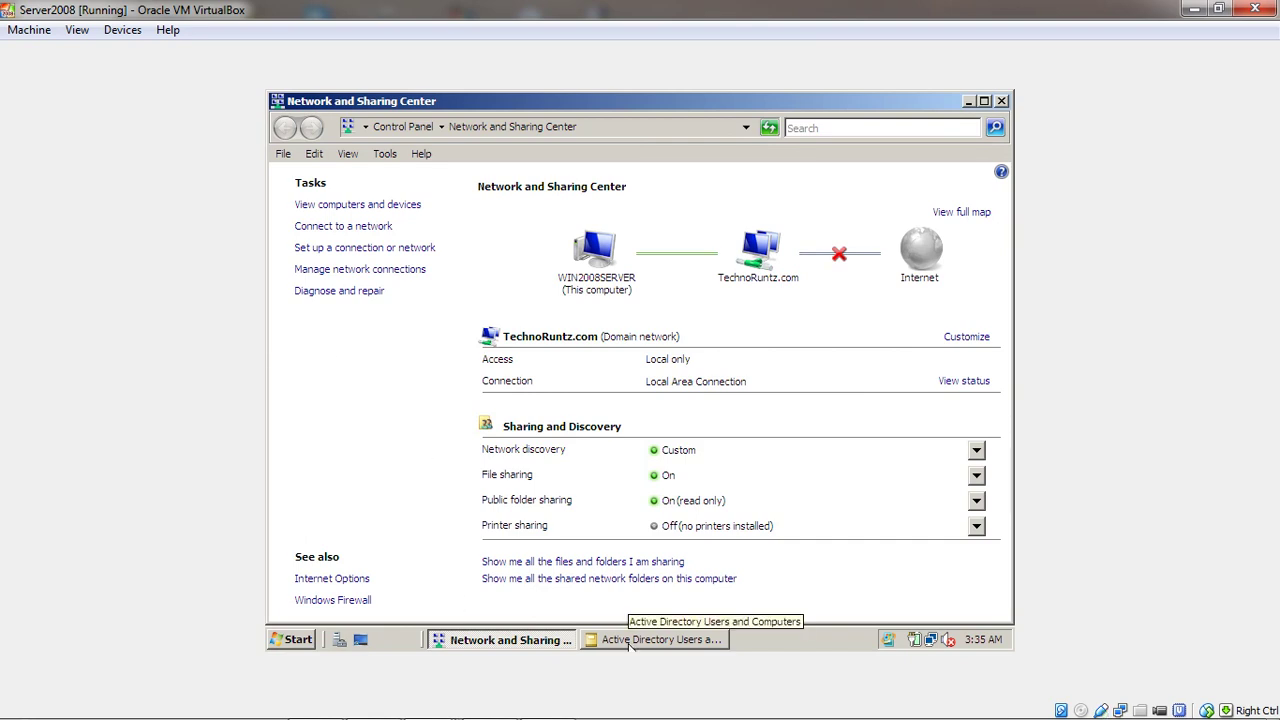
View the Users container in Active Directory Users and Computers, then close it and Network and Sharing Center
{"action": "left_click", "coordinate": [630, 641]}
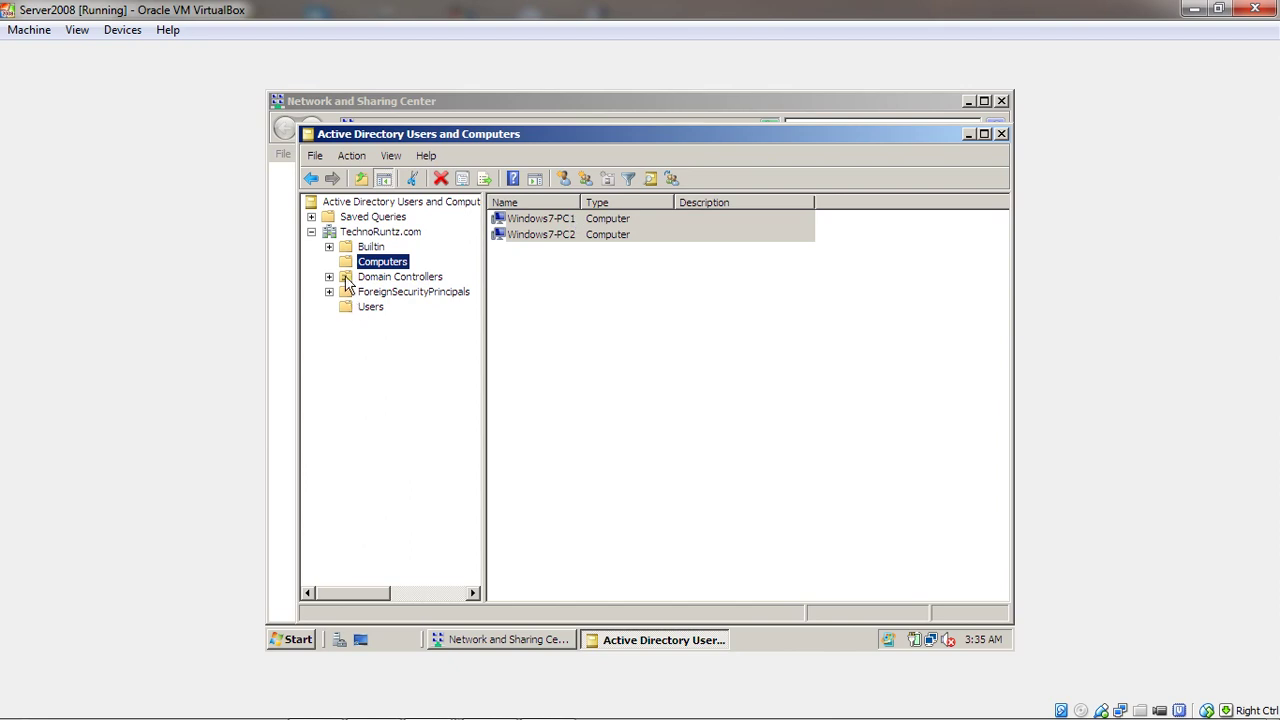
{"action": "left_click", "coordinate": [366, 307]}
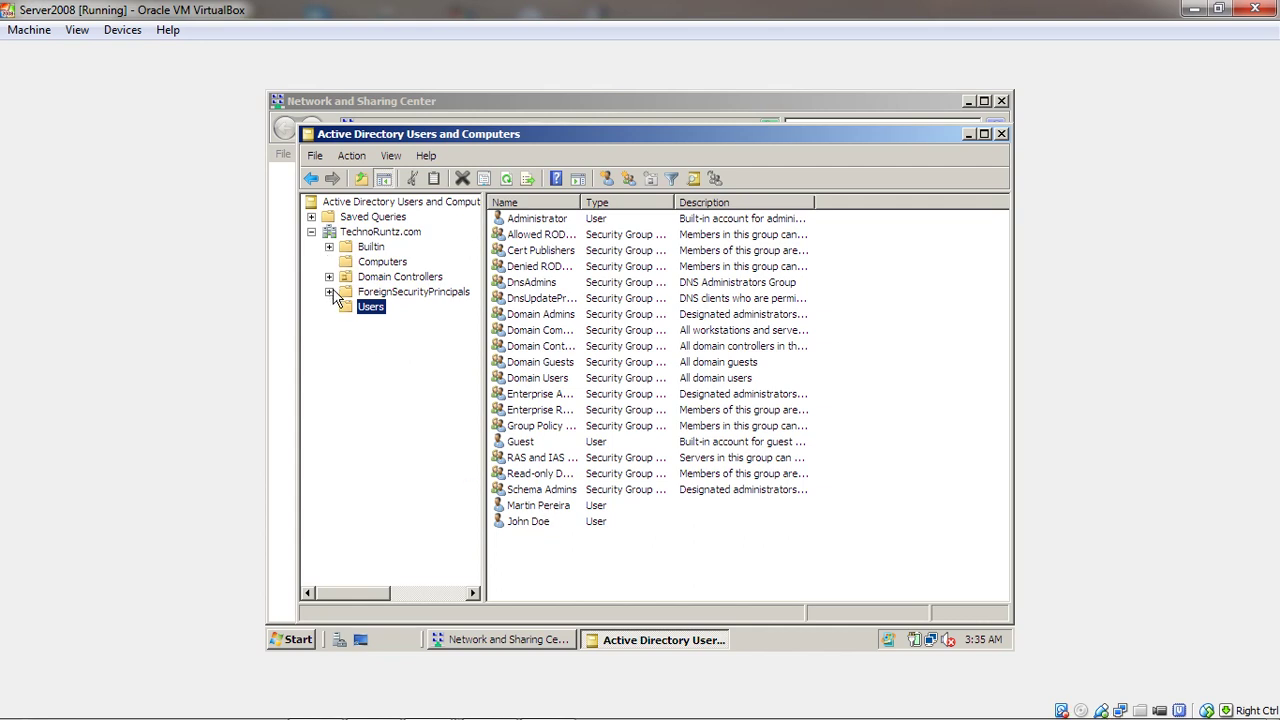
{"action": "left_click", "coordinate": [1001, 134]}
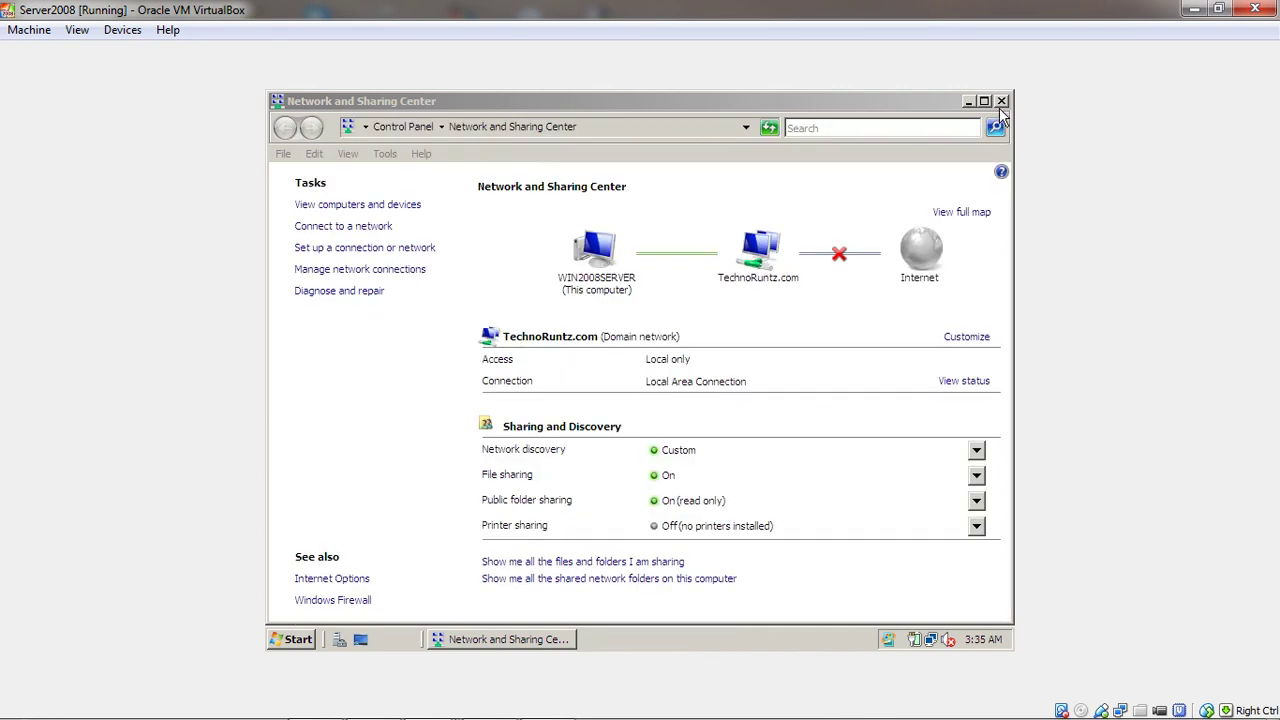
{"action": "left_click", "coordinate": [1001, 102]}
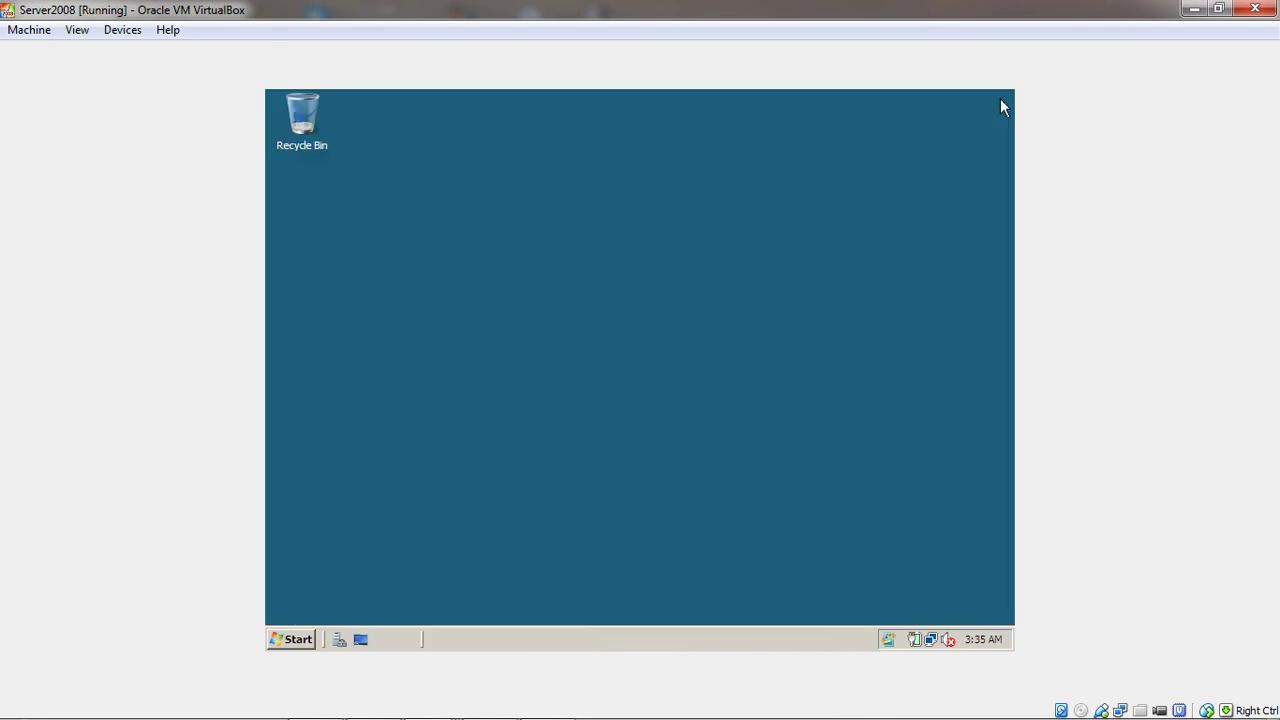
Explore from the Start button and open Network to list WIN2008SERVER, WINDOWS7-PC1 and WINDOWS7-PC2
{"action": "right_click", "coordinate": [295, 643]}
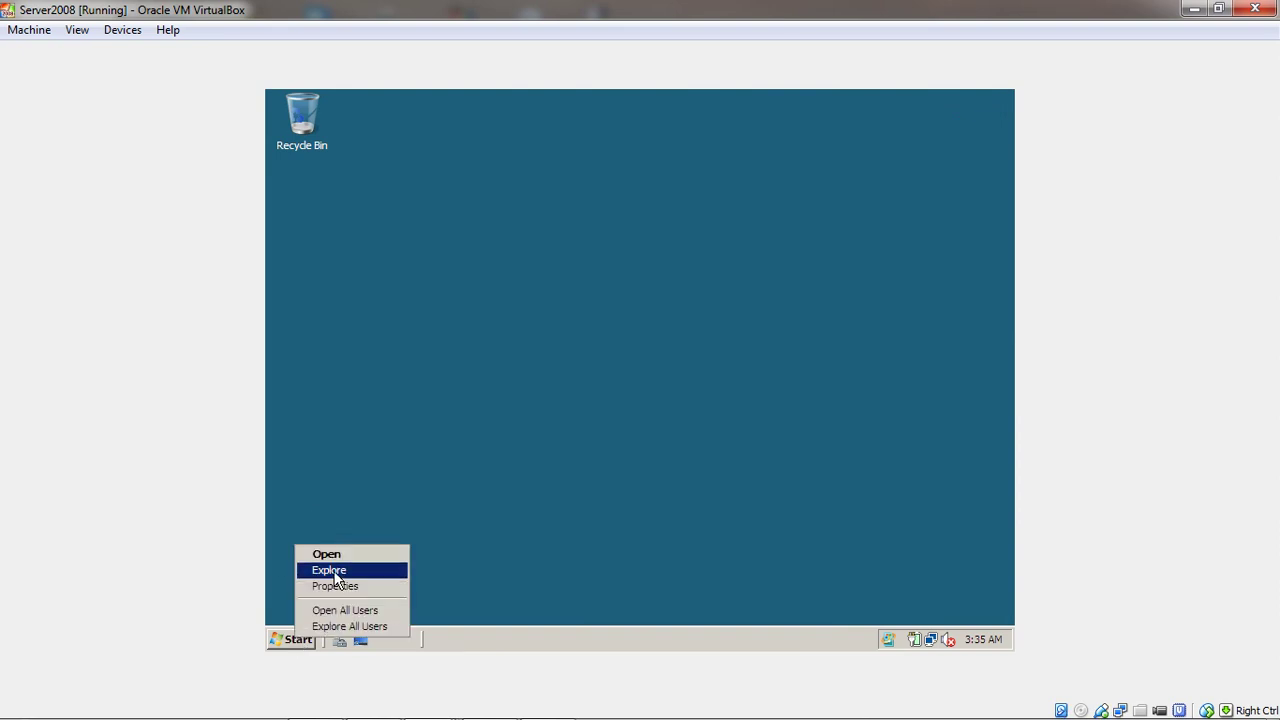
{"action": "left_click", "coordinate": [336, 571]}
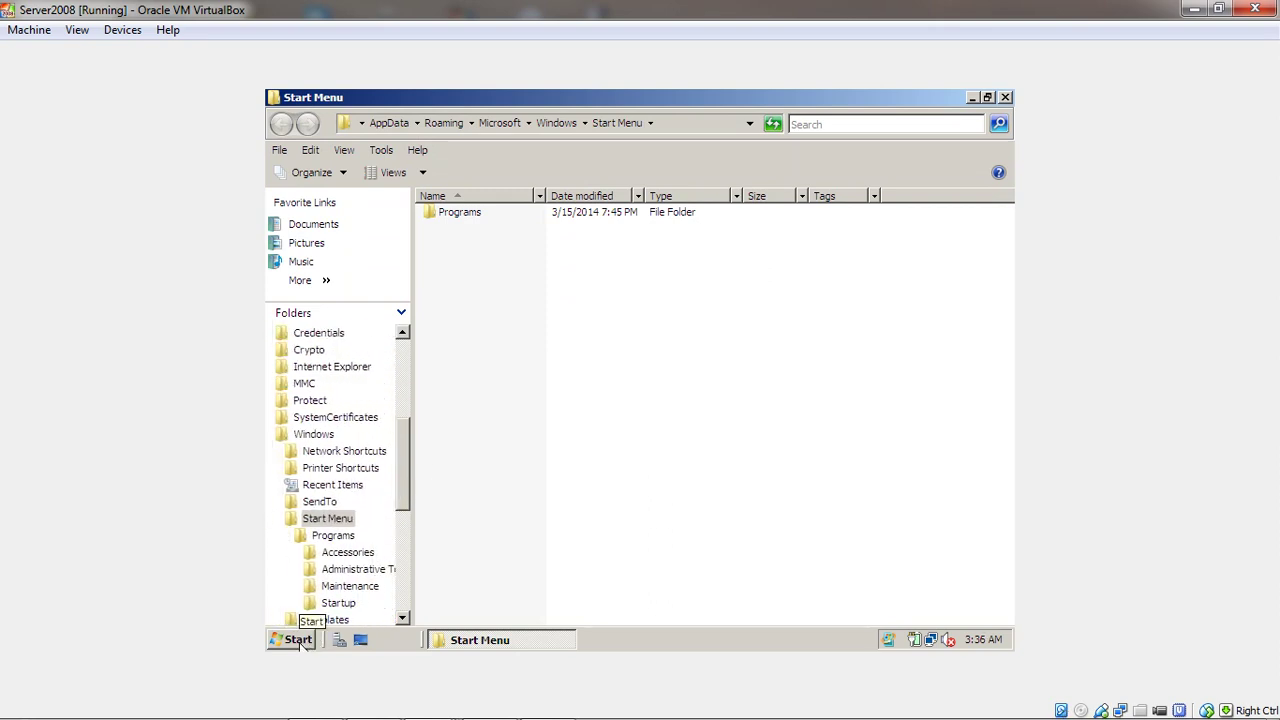
{"action": "scroll", "coordinate": [407, 490], "scroll_direction": "up", "scroll_amount": 5}
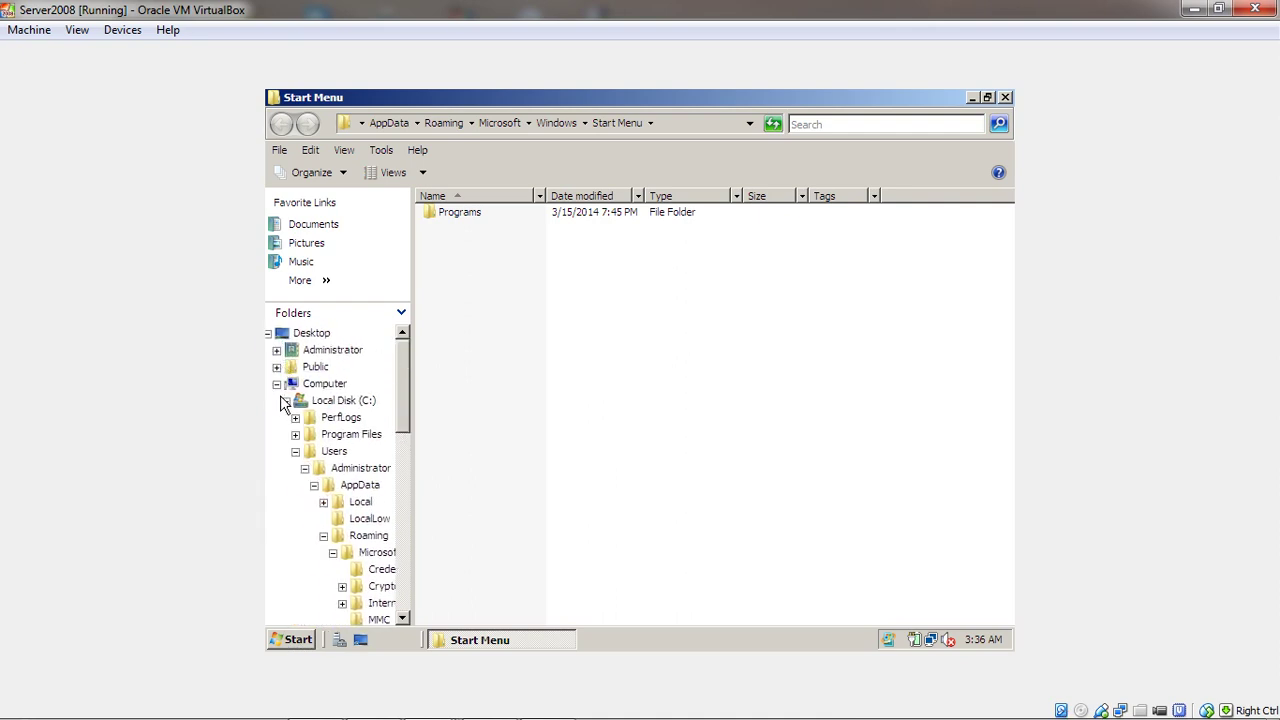
{"action": "left_click", "coordinate": [277, 384]}
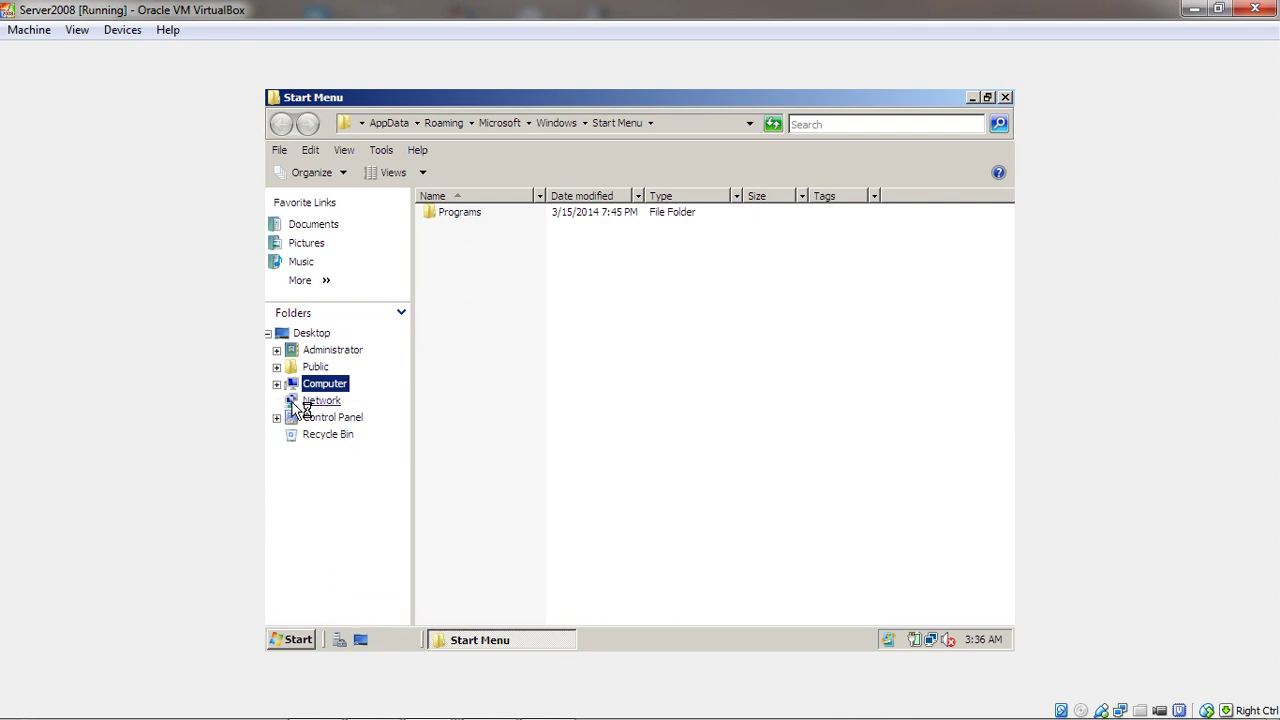
{"action": "left_click", "coordinate": [298, 401]}
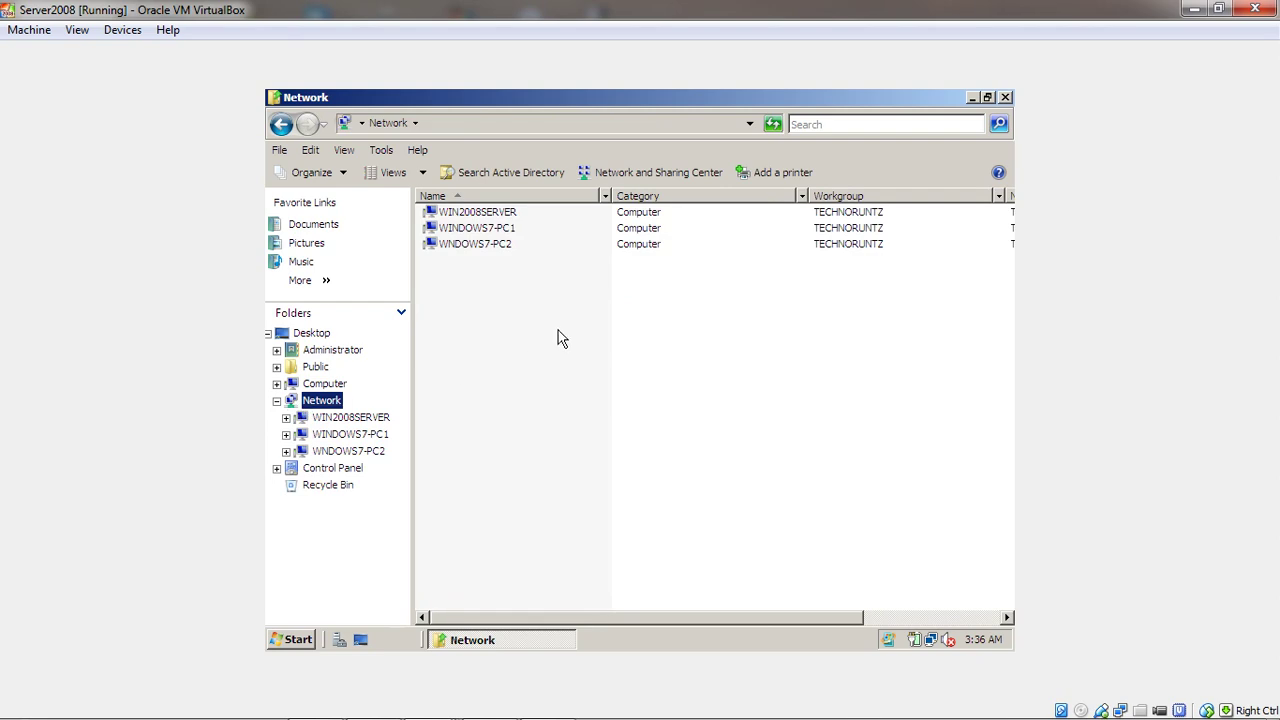